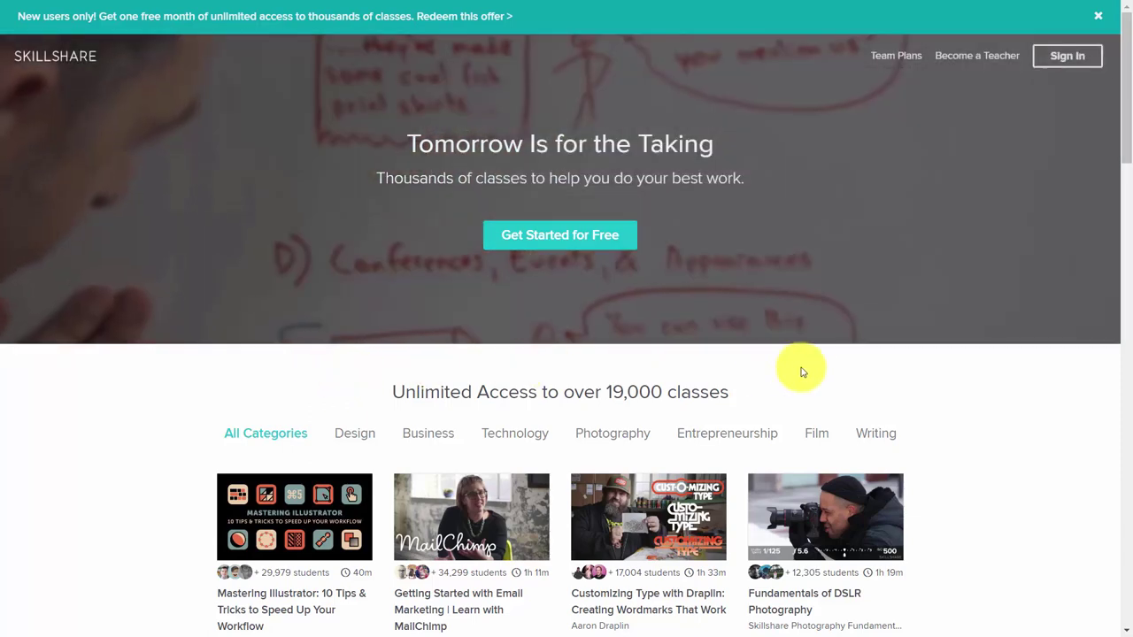
- Review the featured classes on the home page and the Premium membership plans, benefits and FAQ
scroll(482, 378, "down", 4)
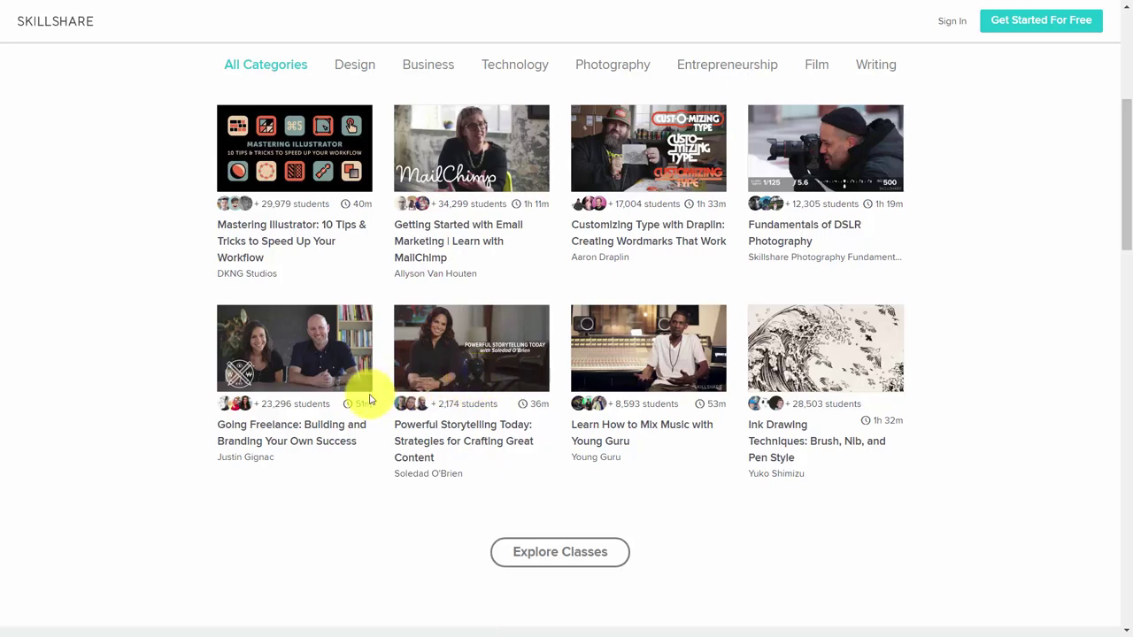
scroll(623, 435, "down", 6)
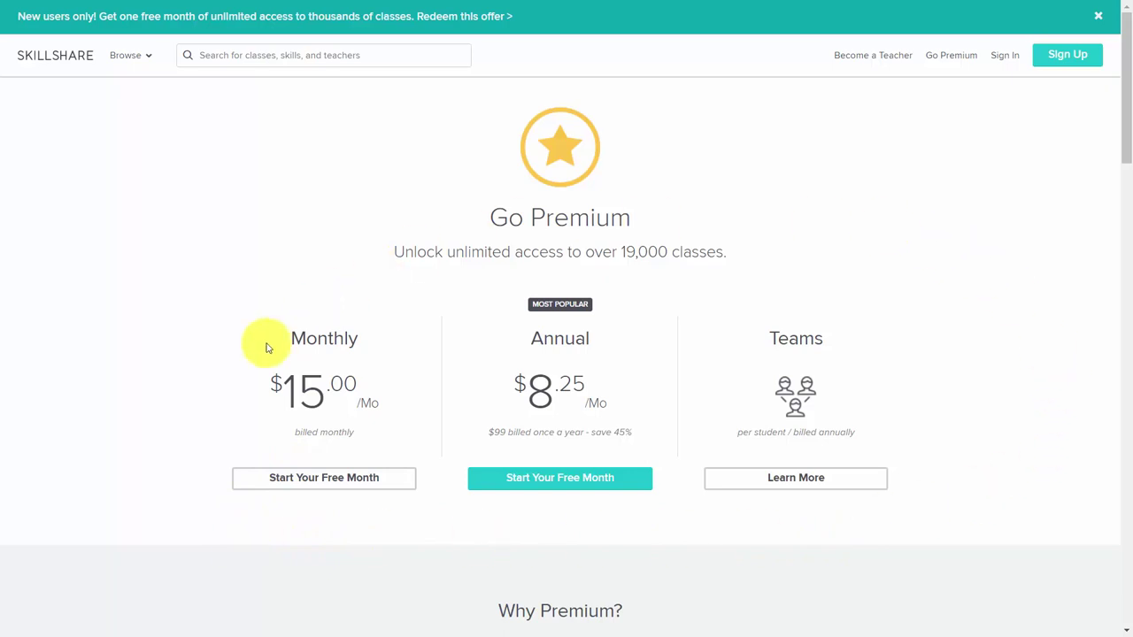
scroll(675, 522, "down", 7)
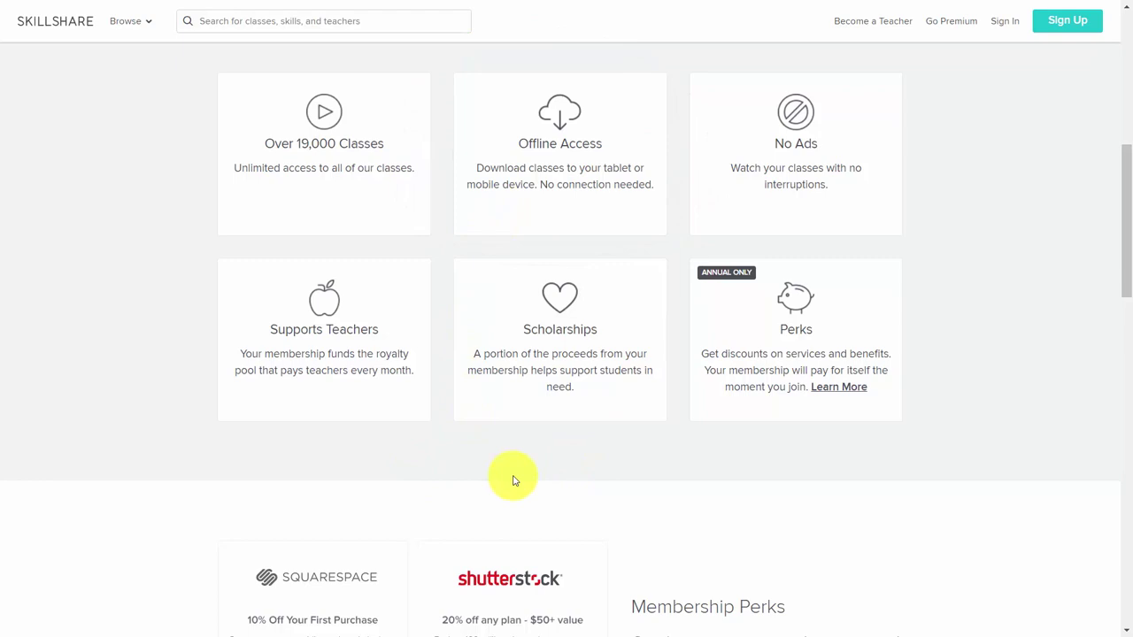
scroll(522, 456, "down", 10)
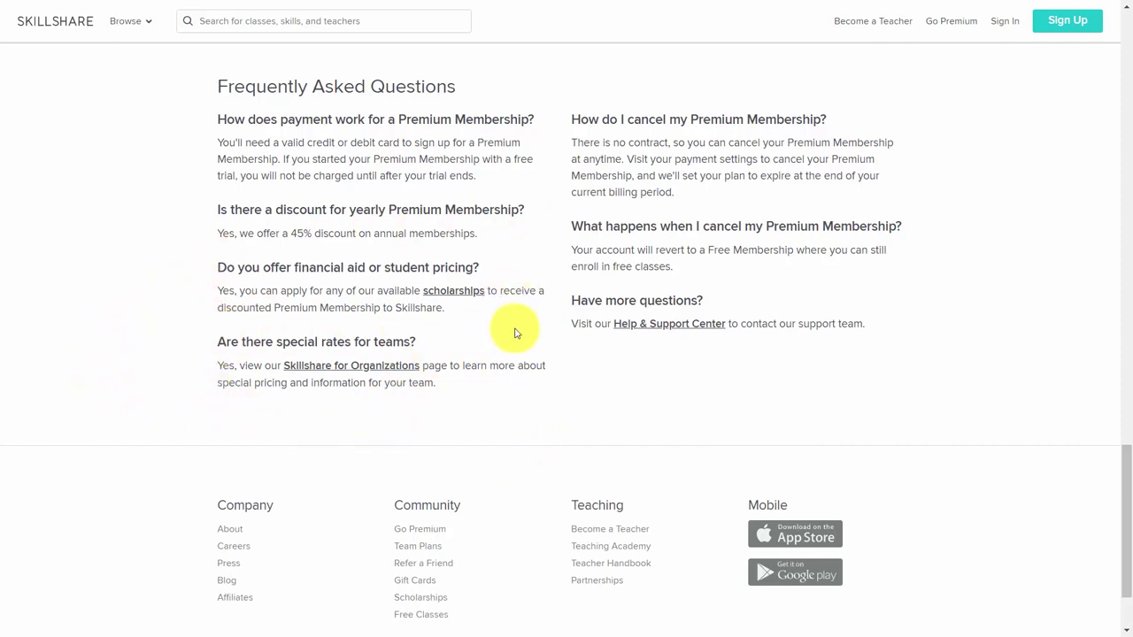
scroll(158, 218, "up", 20)
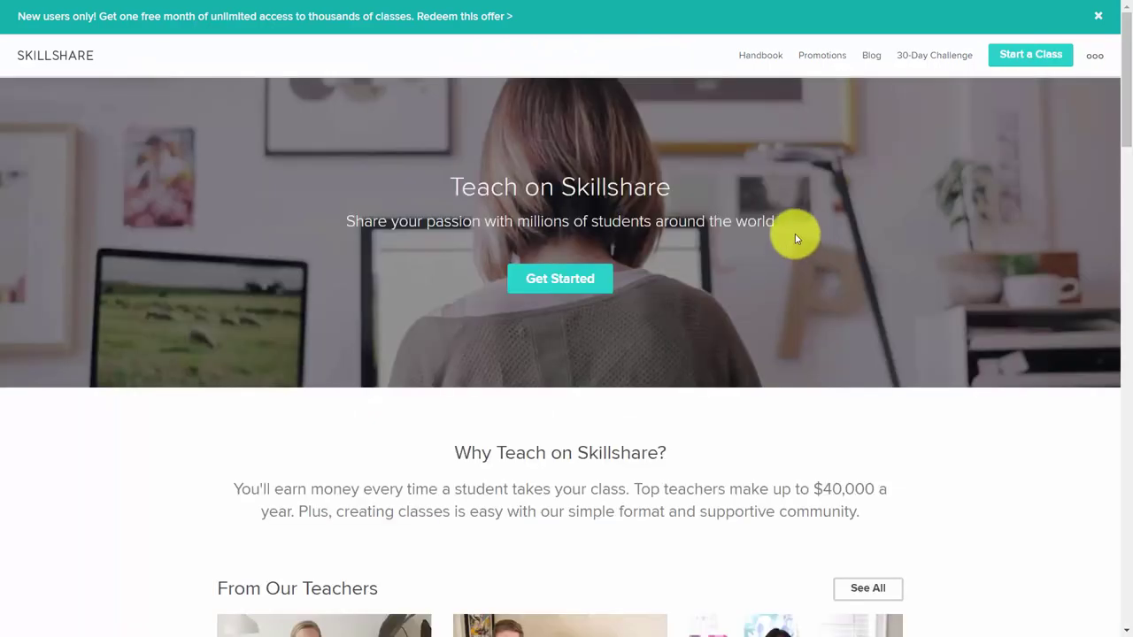
- Review the Teach on Skillshare page, including the section on how teaching works
scroll(873, 417, "down", 15)
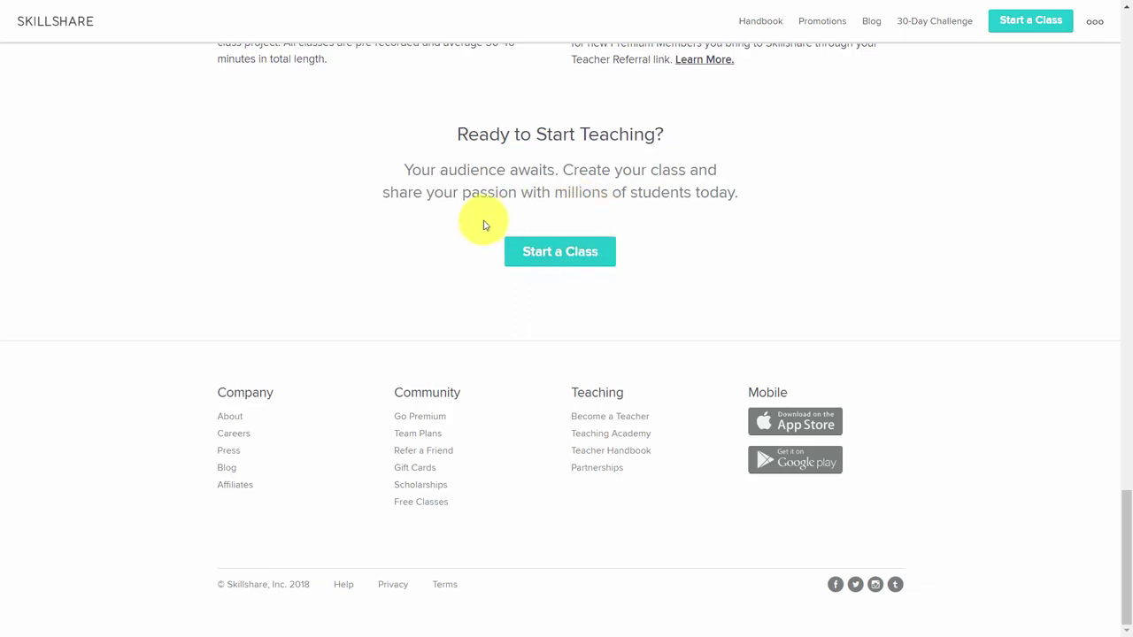
scroll(557, 274, "up", 10)
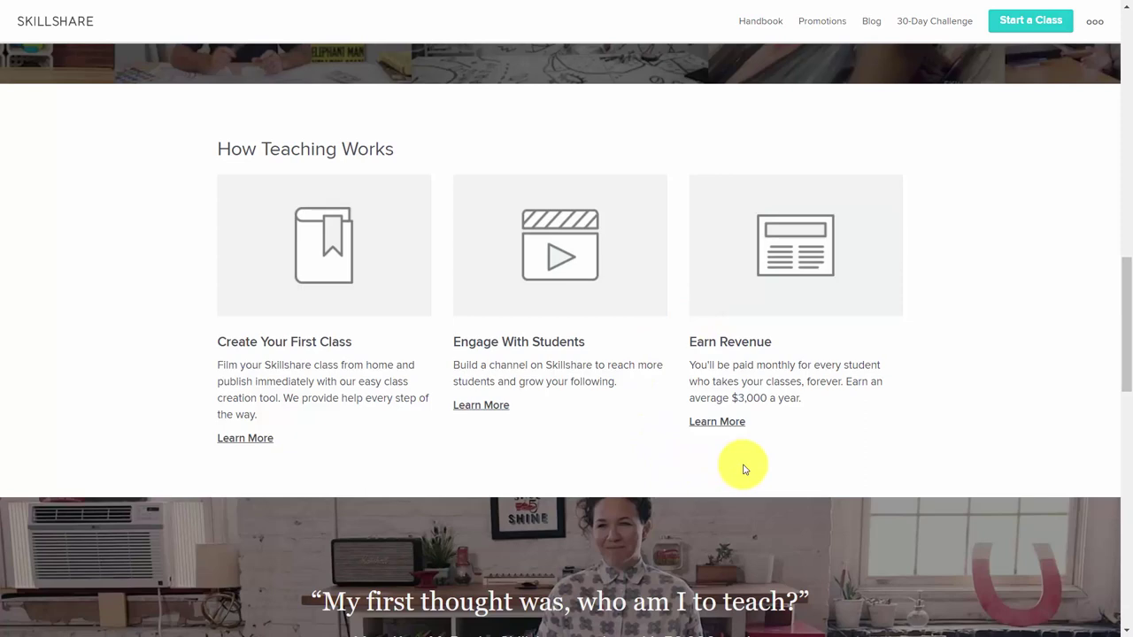
scroll(672, 438, "up", 15)
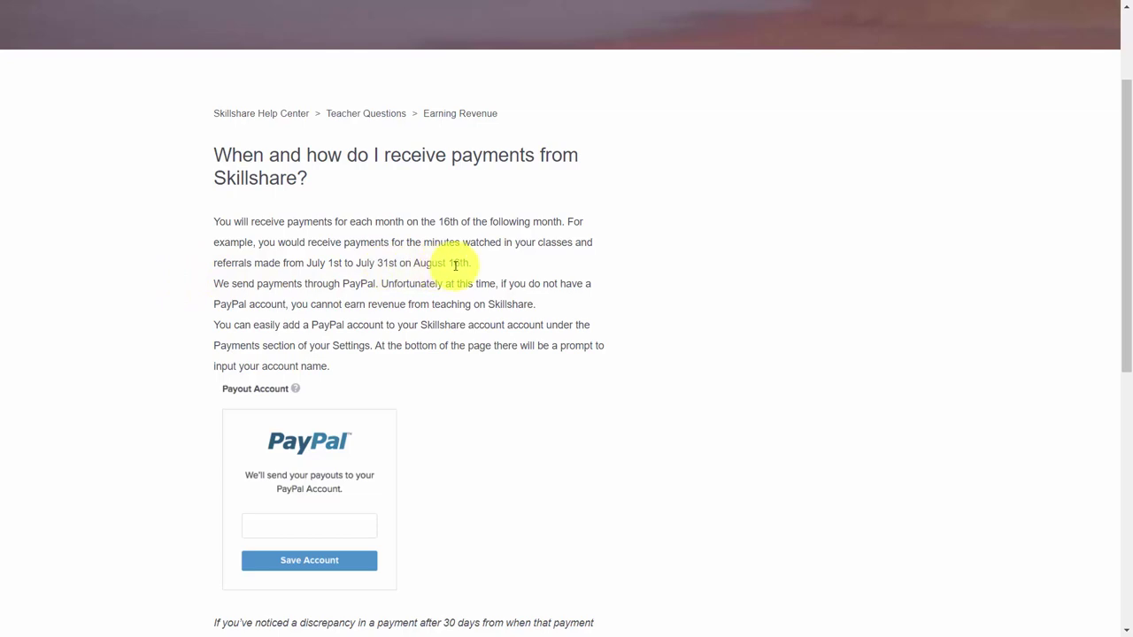
- Read the help articles on teacher payments through PayPal and the April 2018 first-class royalty match promotion
scroll(456, 266, "down", 3)
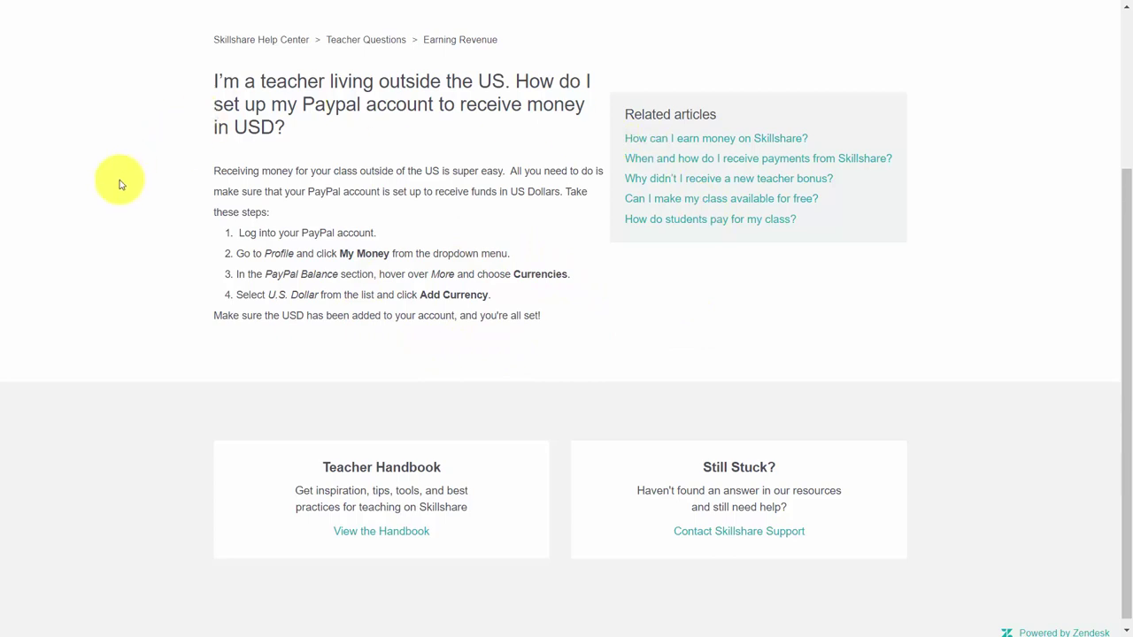
key("alt+Left")
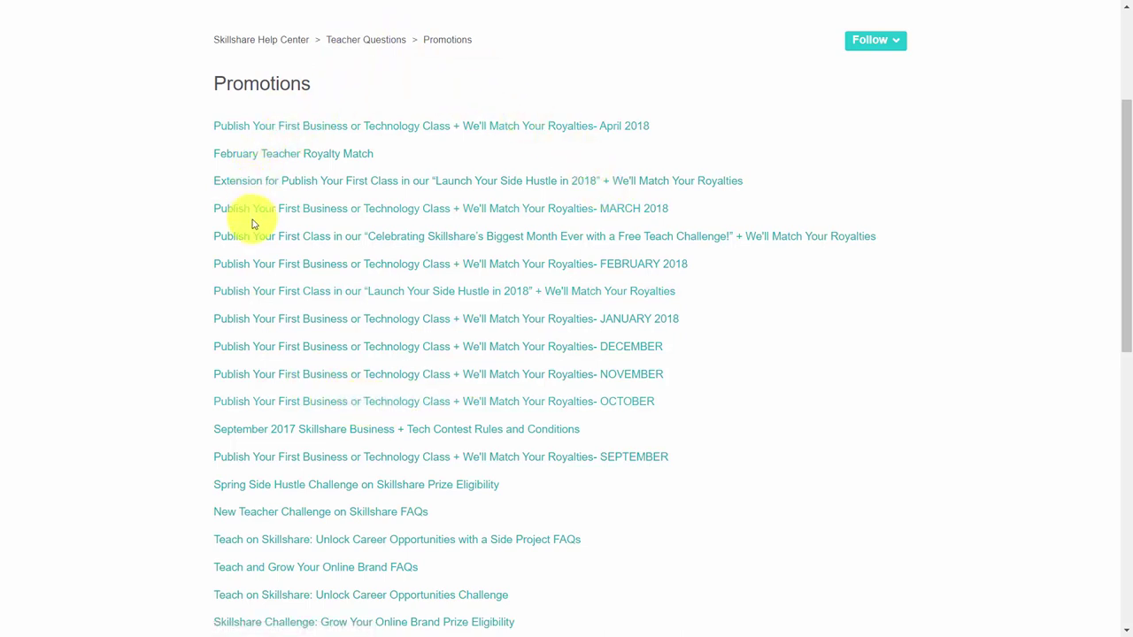
left_click(416, 131)
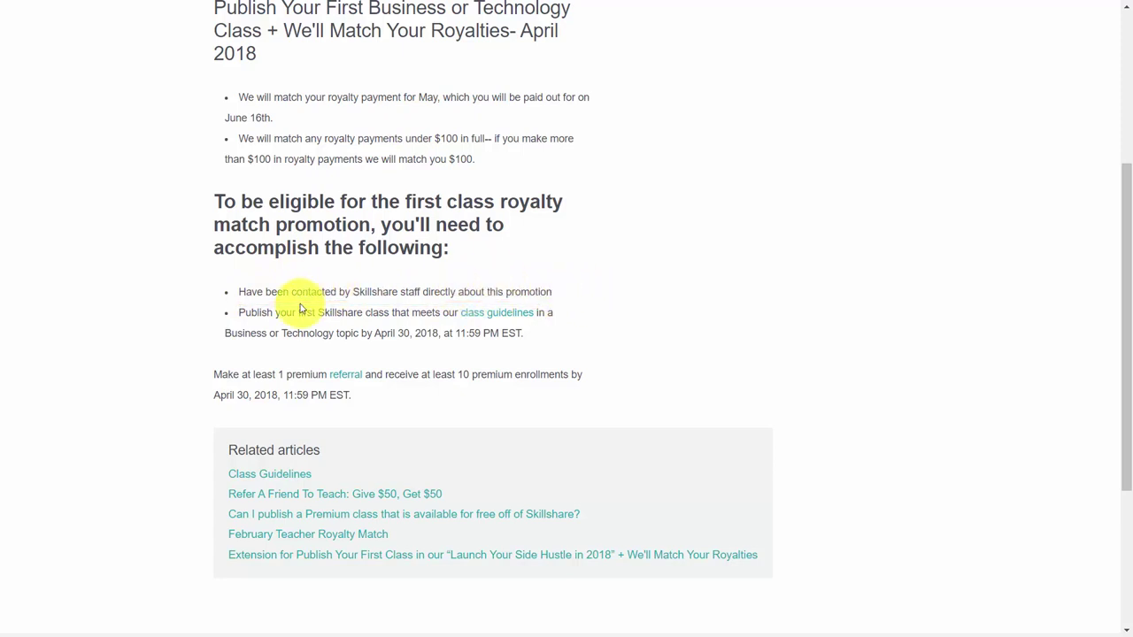
key("alt+Left")
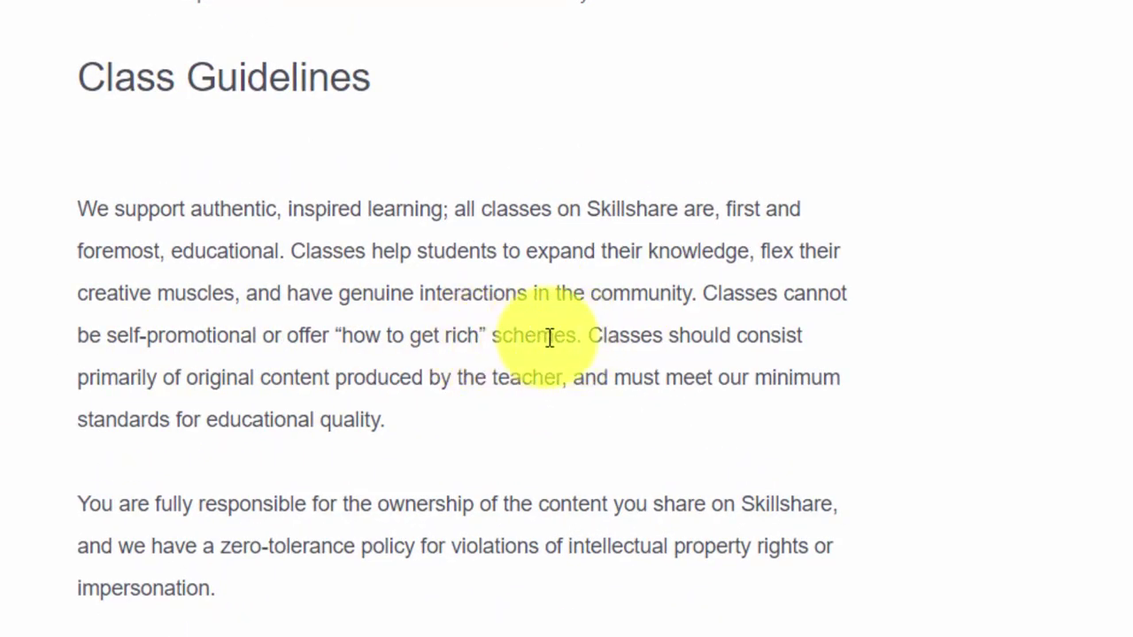
- Read the Class Guidelines, including the minimum class standards and what is not allowed in classes
scroll(544, 399, "down", 5)
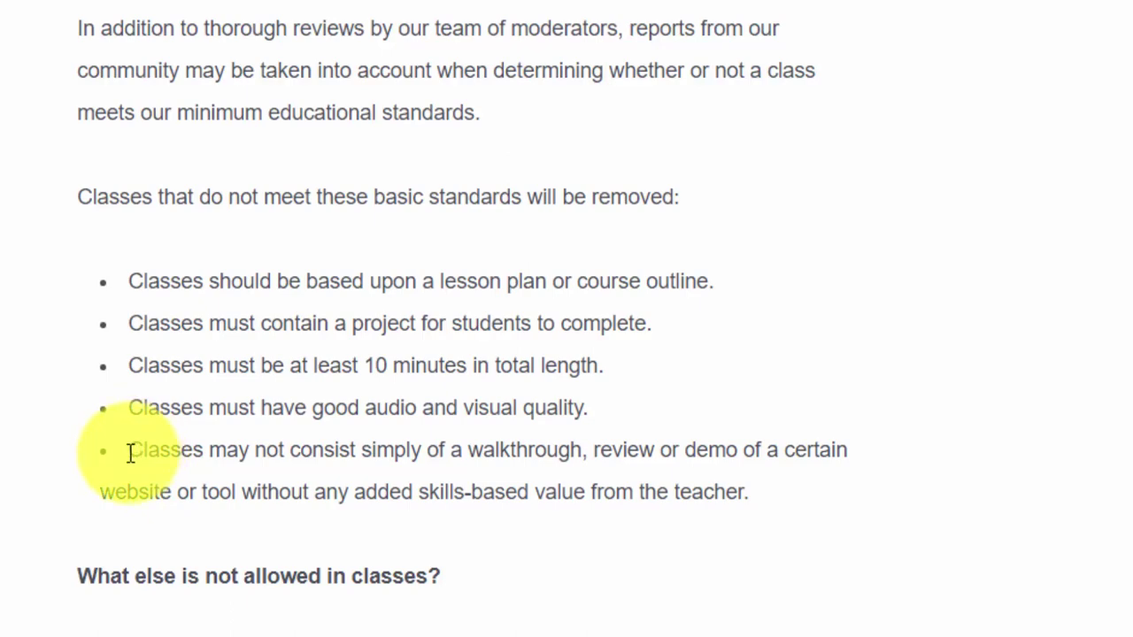
scroll(130, 453, "down", 5)
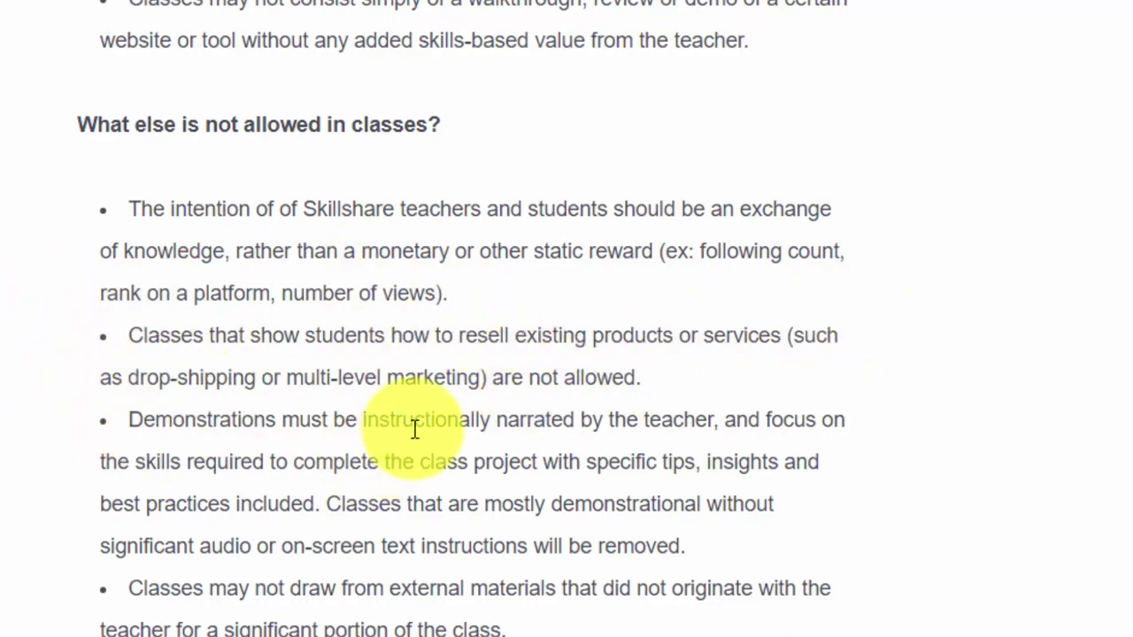
scroll(125, 485, "down", 5)
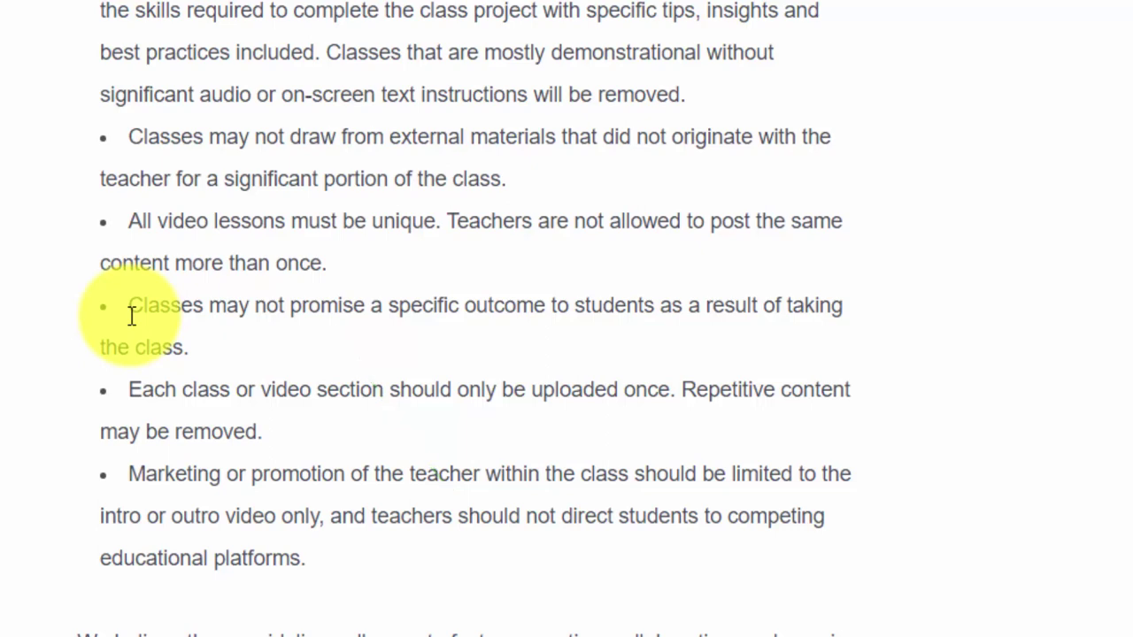
scroll(602, 629, "down", 8)
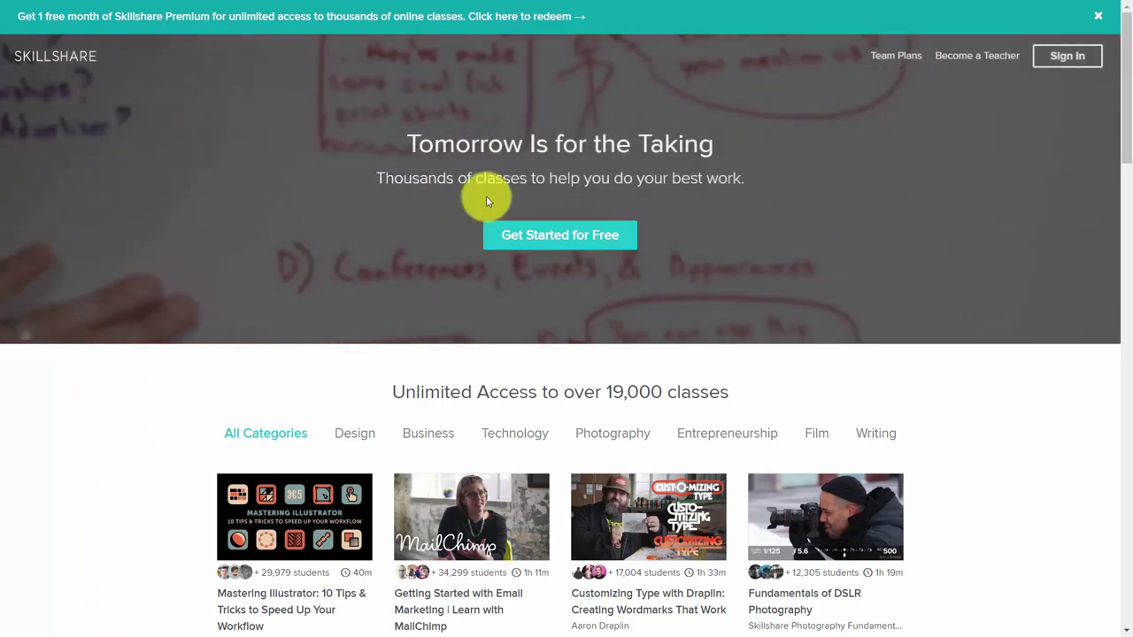
- Start a new class from the Become a Teacher page and go through the class category and teaching goals form
left_click(975, 56)
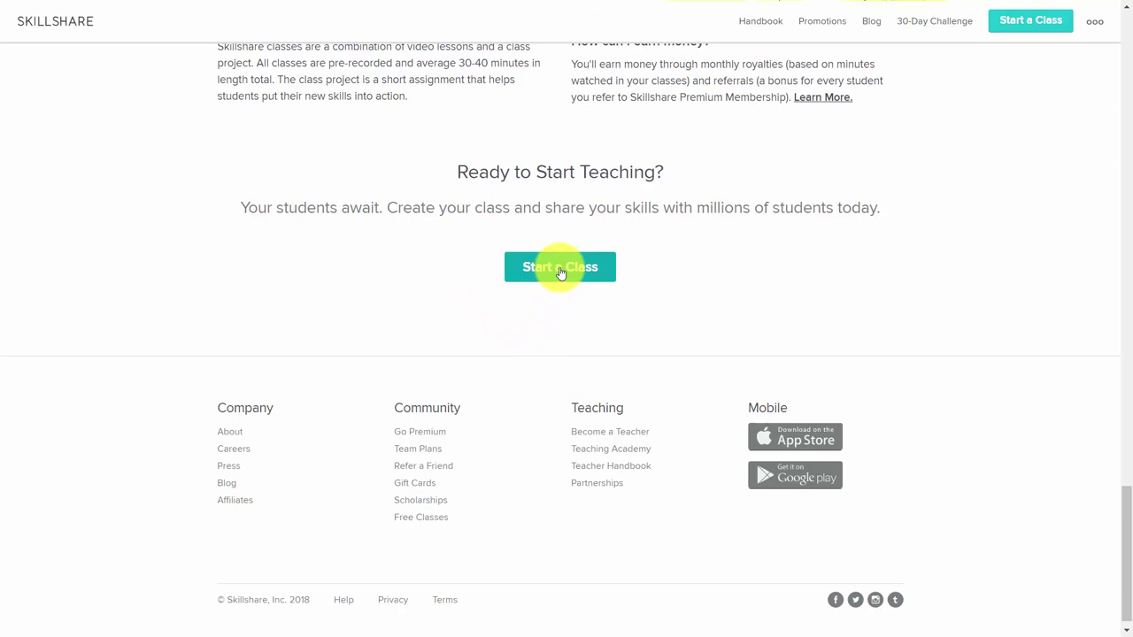
left_click(560, 270)
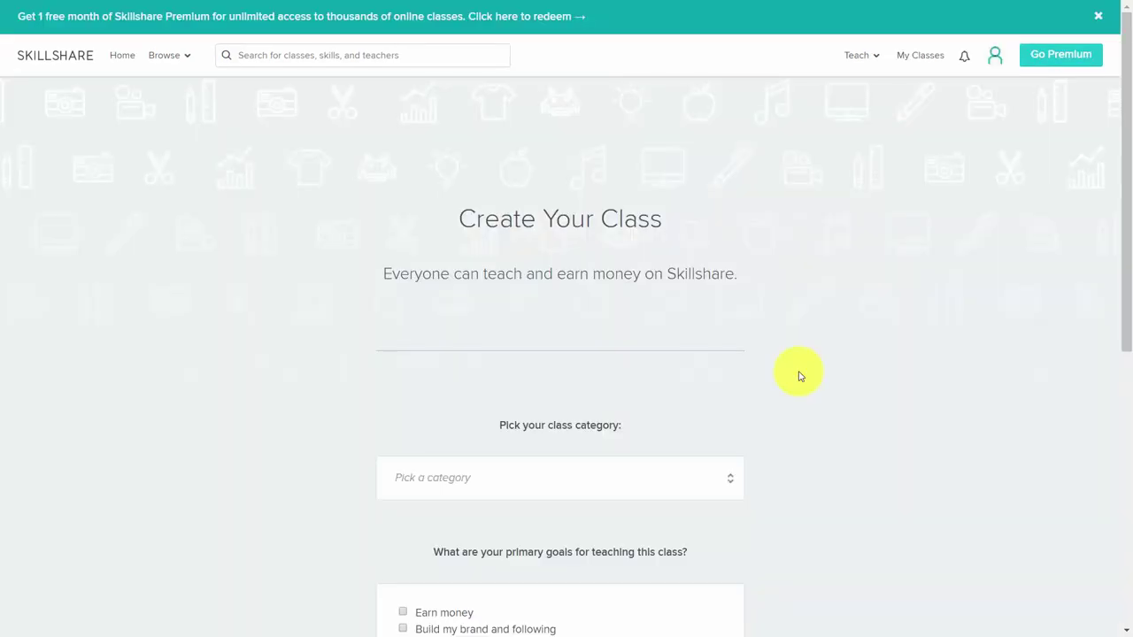
scroll(505, 387, "down", 1)
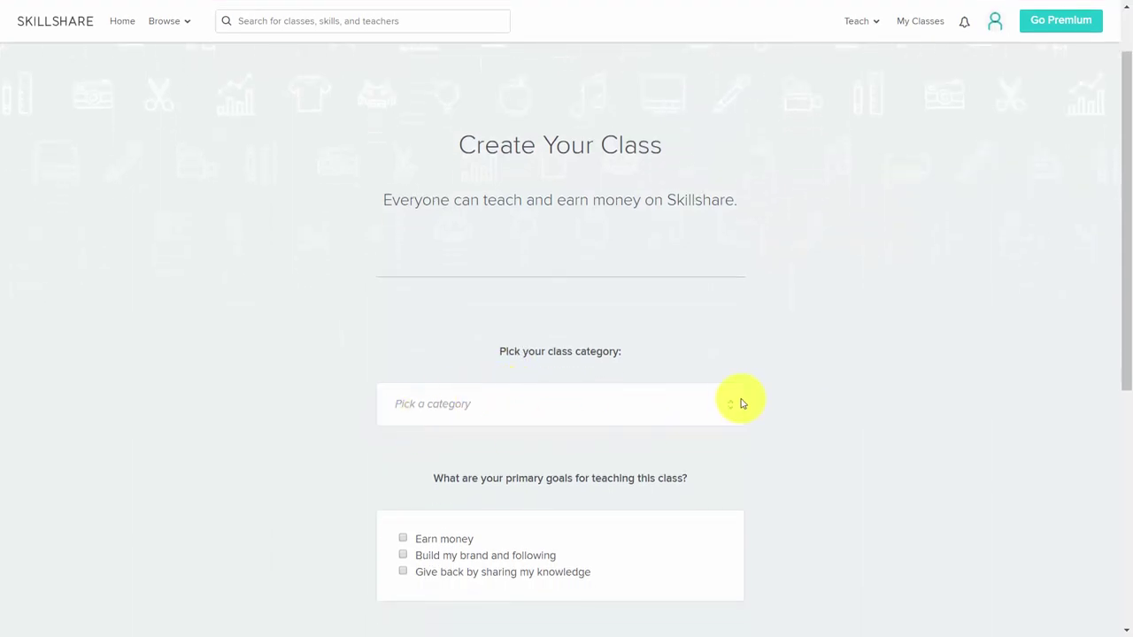
left_click(730, 404)
scroll(870, 417, "down", 2)
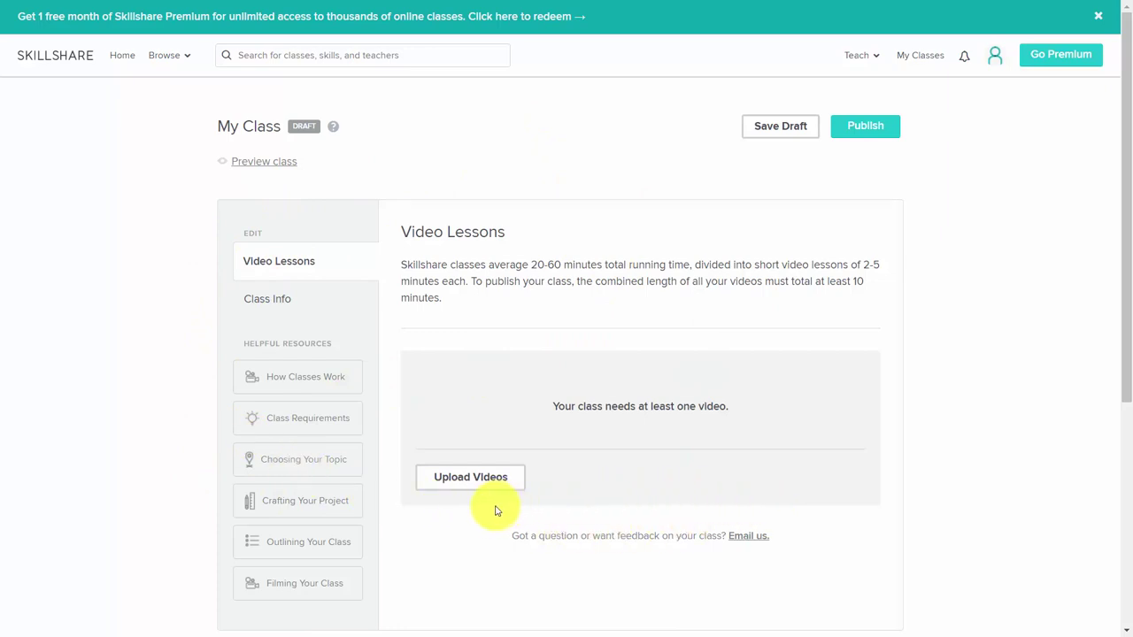
- Open the account's own profile for editing and review its headline, social link, personal website and skills fields
left_click(996, 61)
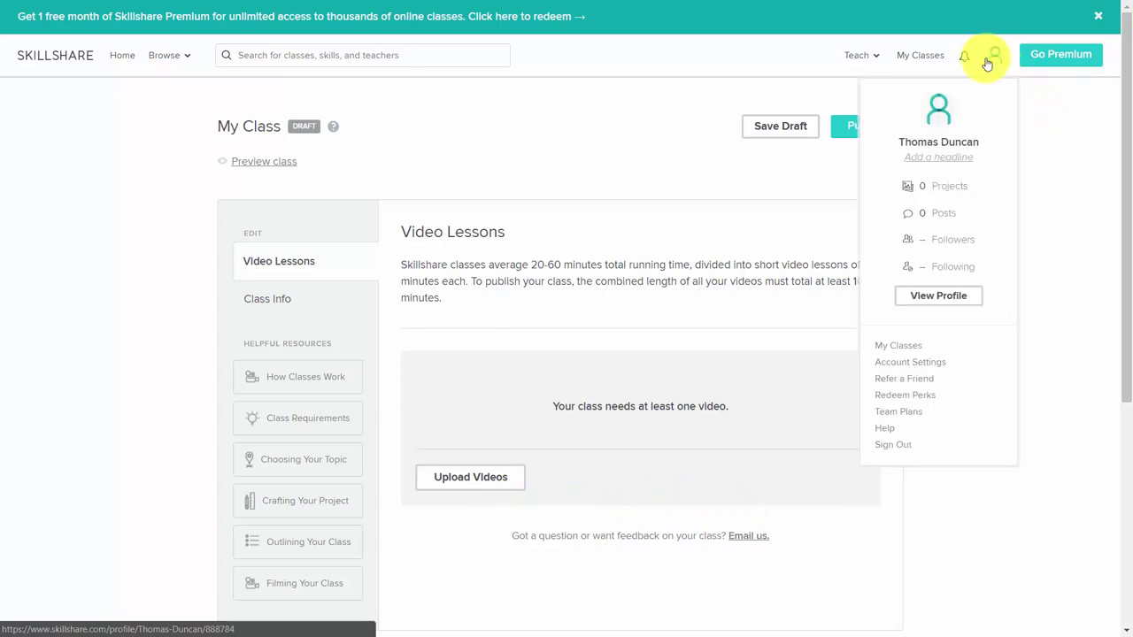
left_click(923, 297)
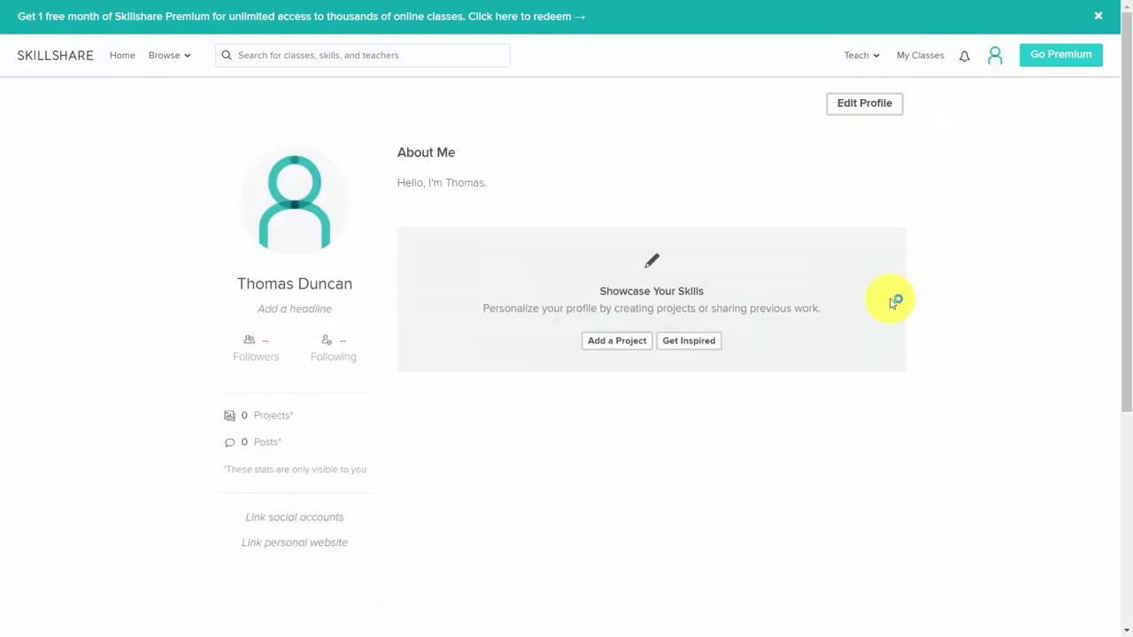
left_click(851, 107)
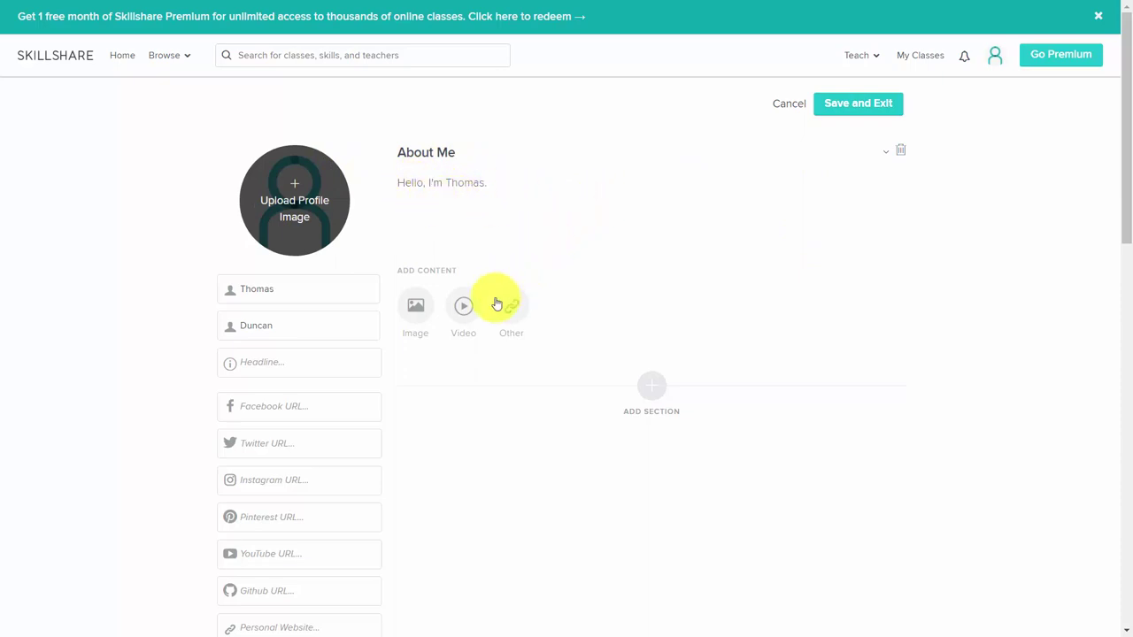
scroll(472, 308, "down", 1)
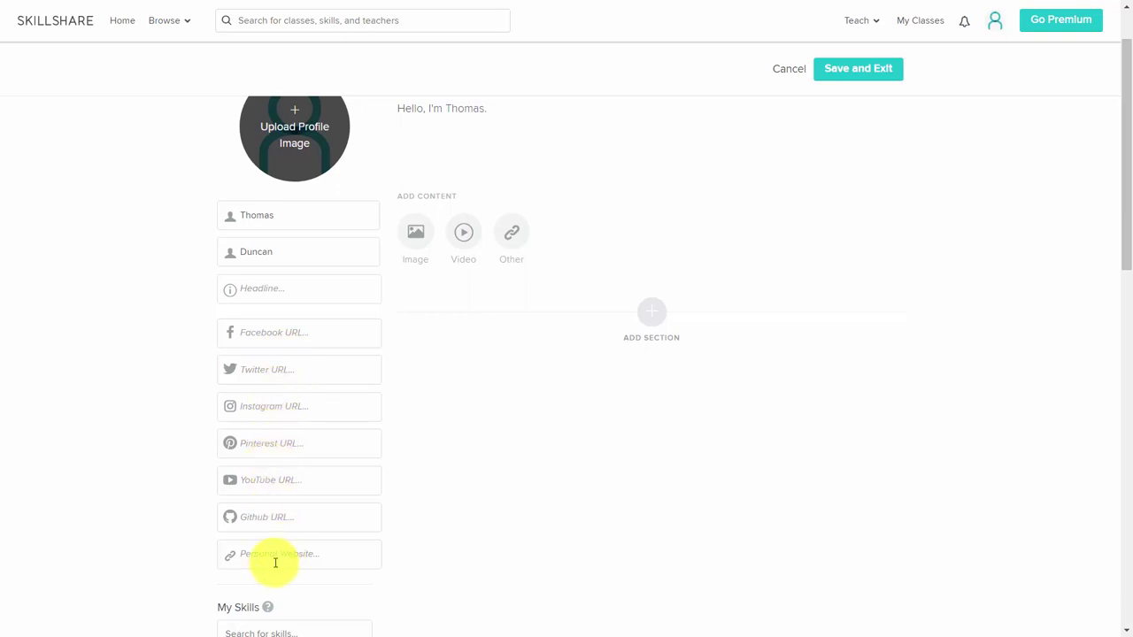
scroll(212, 337, "down", 1)
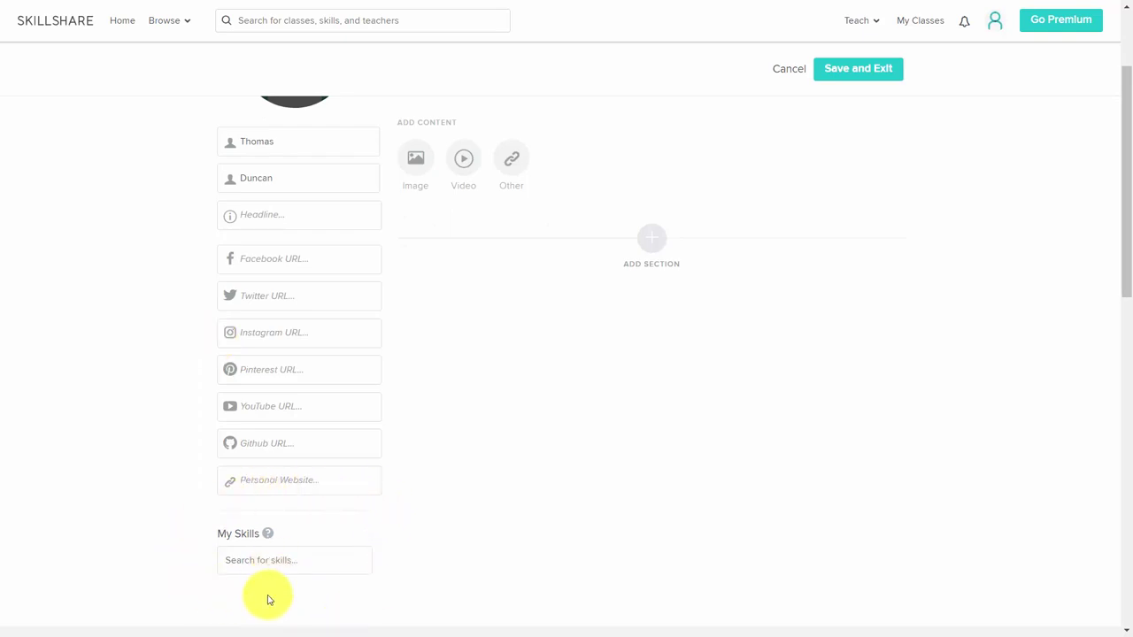
scroll(270, 601, "up", 1)
scroll(269, 602, "up", 1)
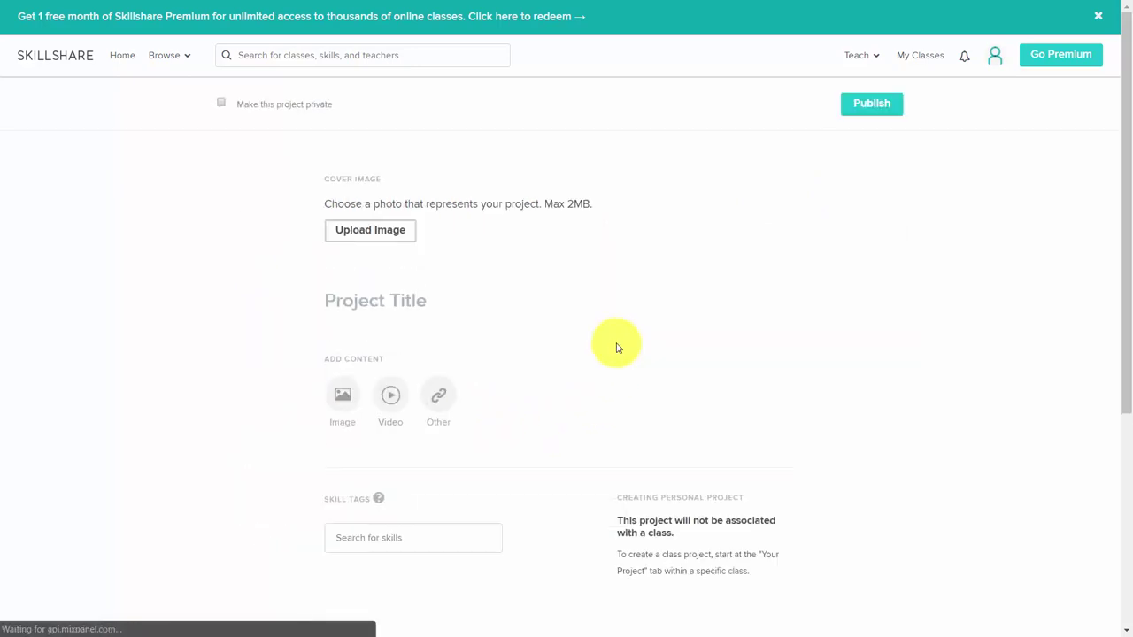
- Look through the new personal project form's cover image, title, content and skill tag fields, and make the project private
scroll(617, 347, "down", 2)
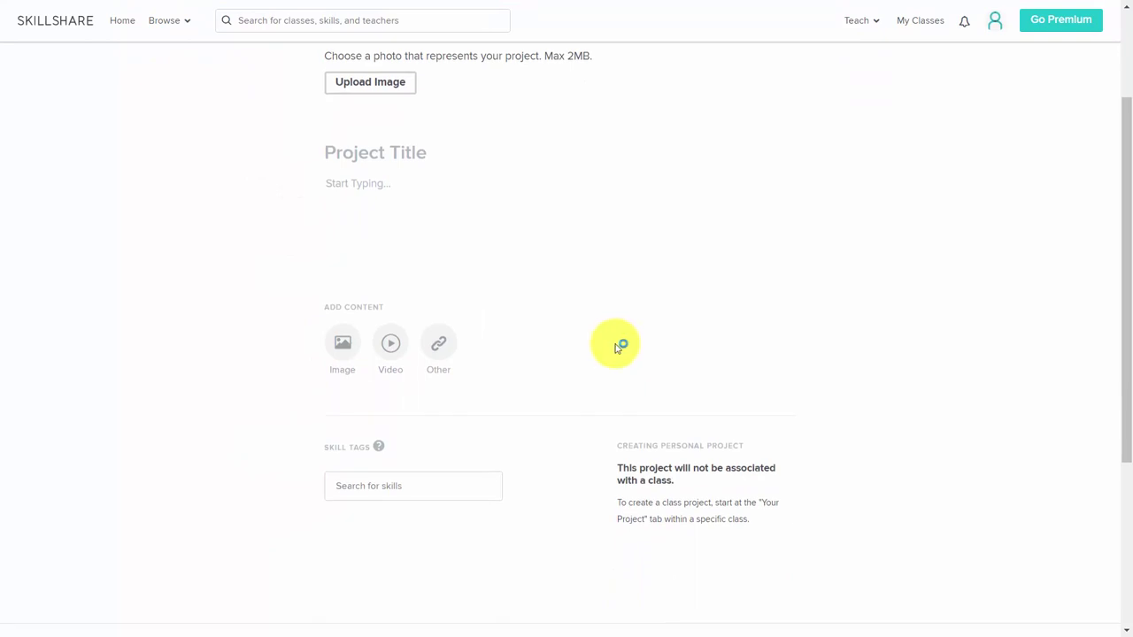
scroll(617, 347, "up", 1)
scroll(617, 347, "up", 1)
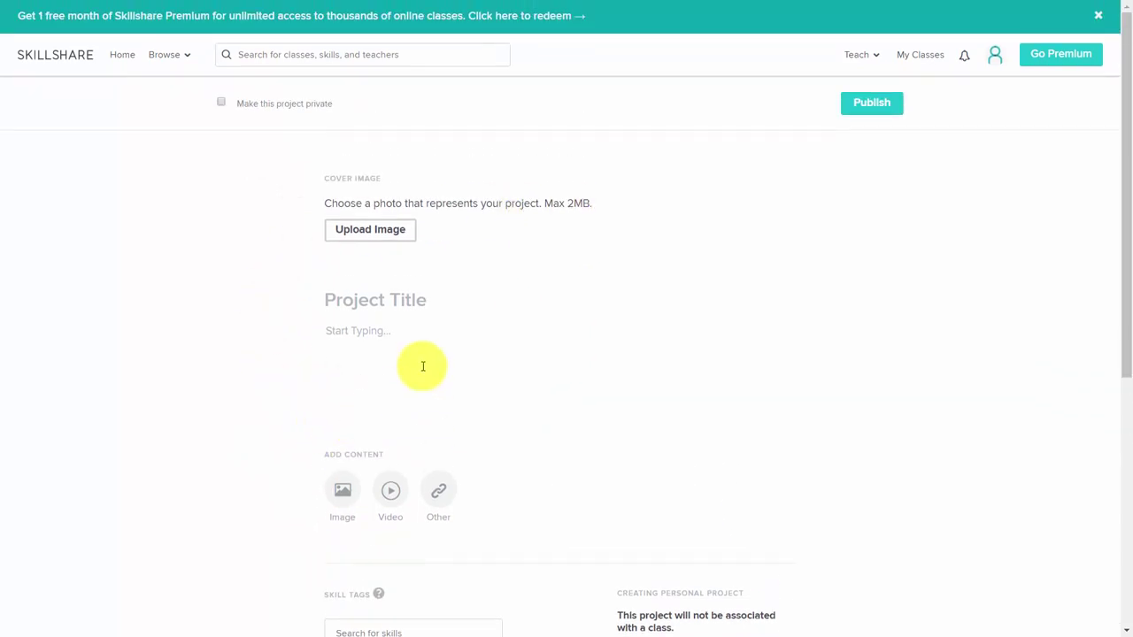
scroll(304, 430, "down", 1)
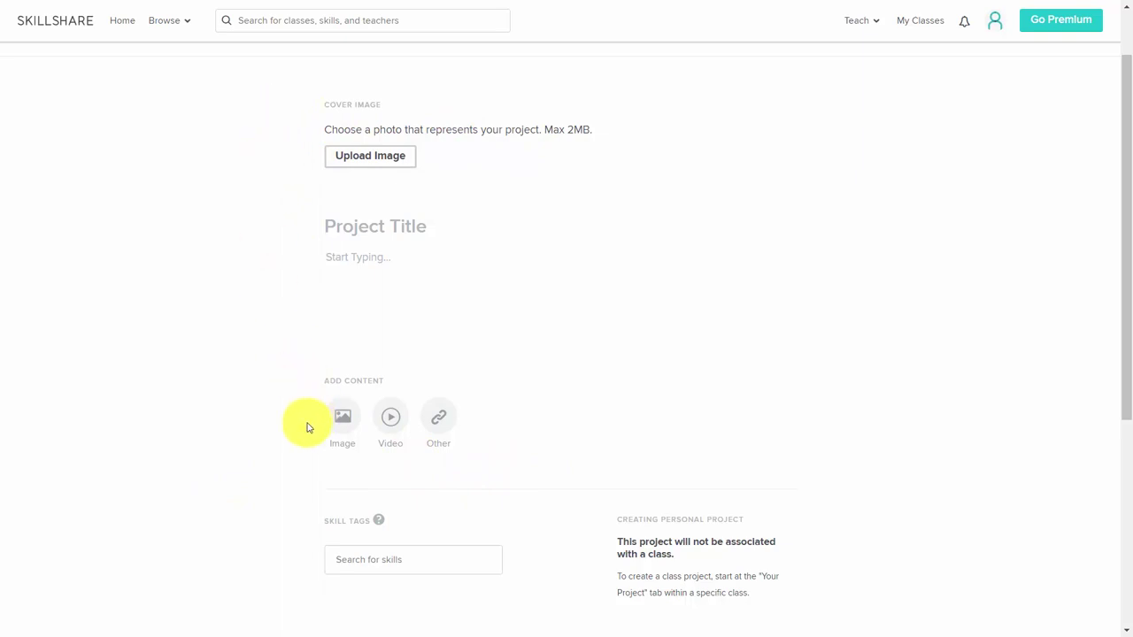
scroll(307, 427, "up", 2)
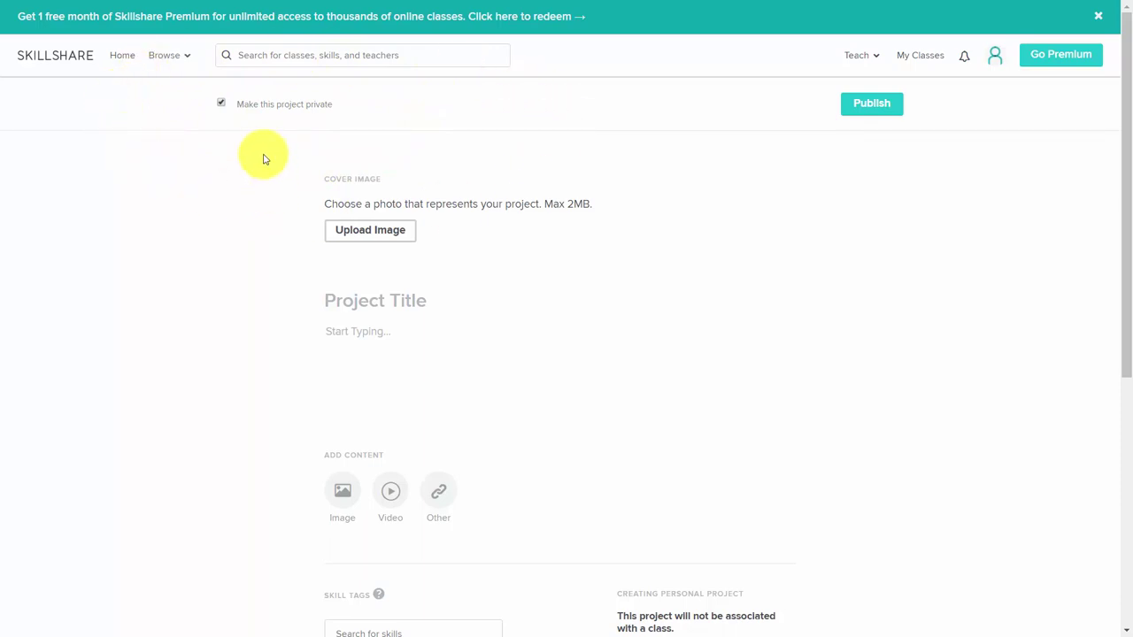
scroll(273, 237, "down", 3)
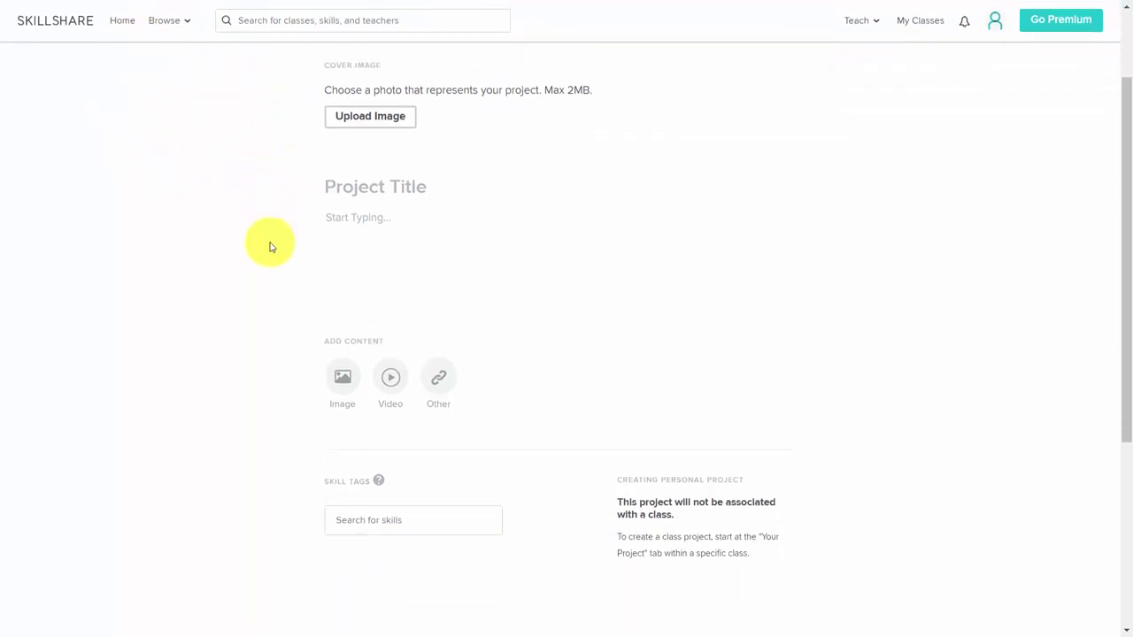
scroll(272, 247, "up", 3)
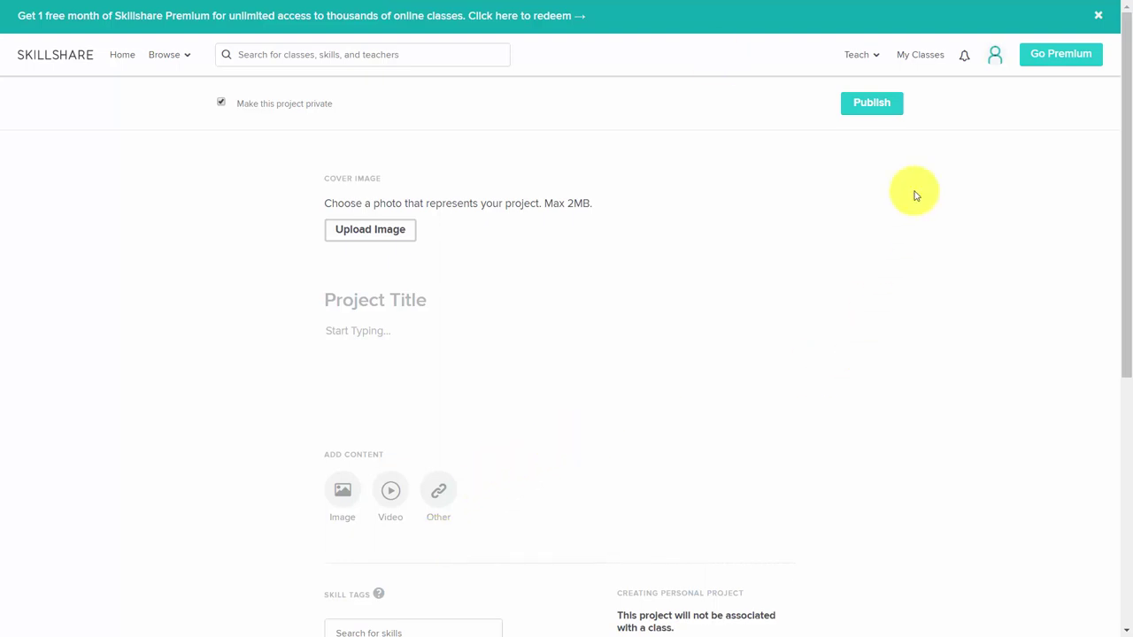
- Connect Facebook and Twitter in the account settings, authorize Skillshare to use the Twitter account, and save the changes
mouse_move(996, 56)
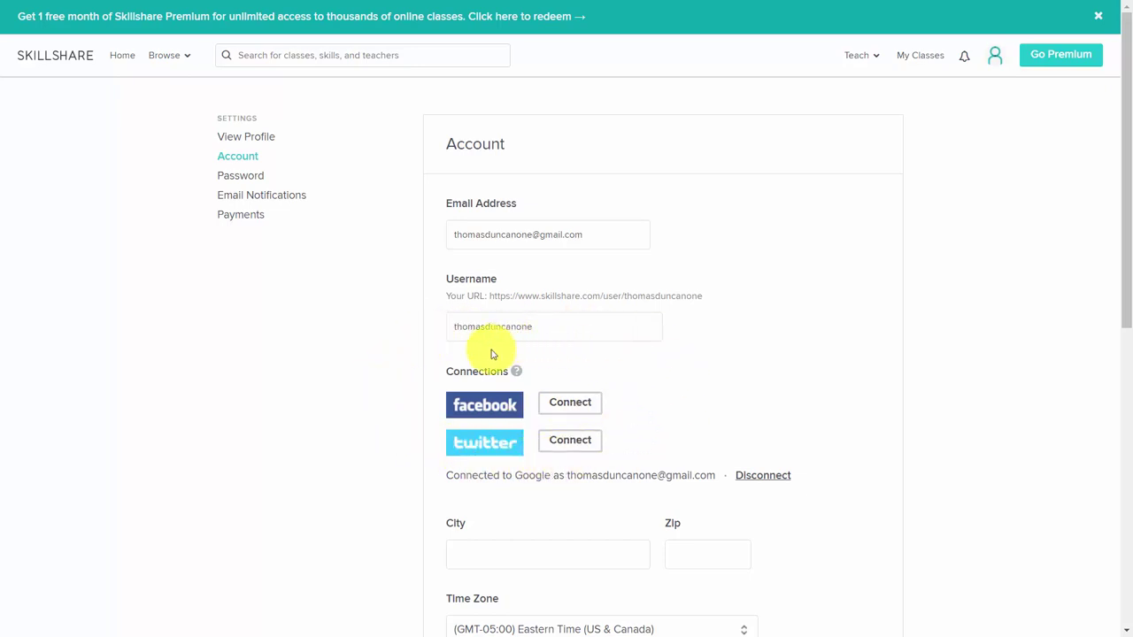
left_click(574, 406)
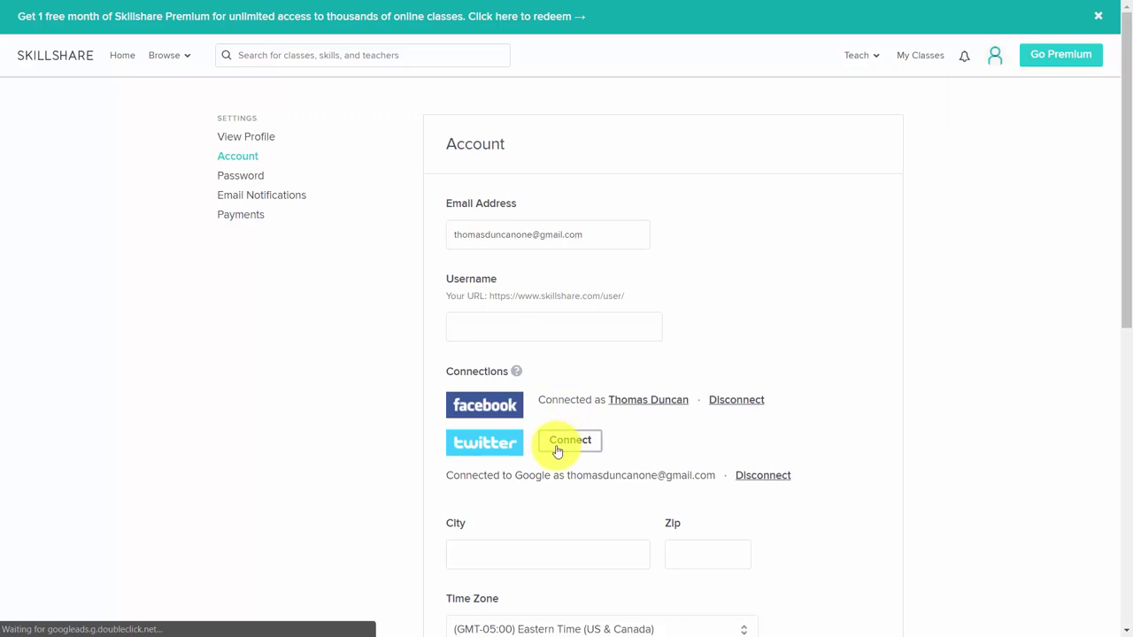
left_click(561, 444)
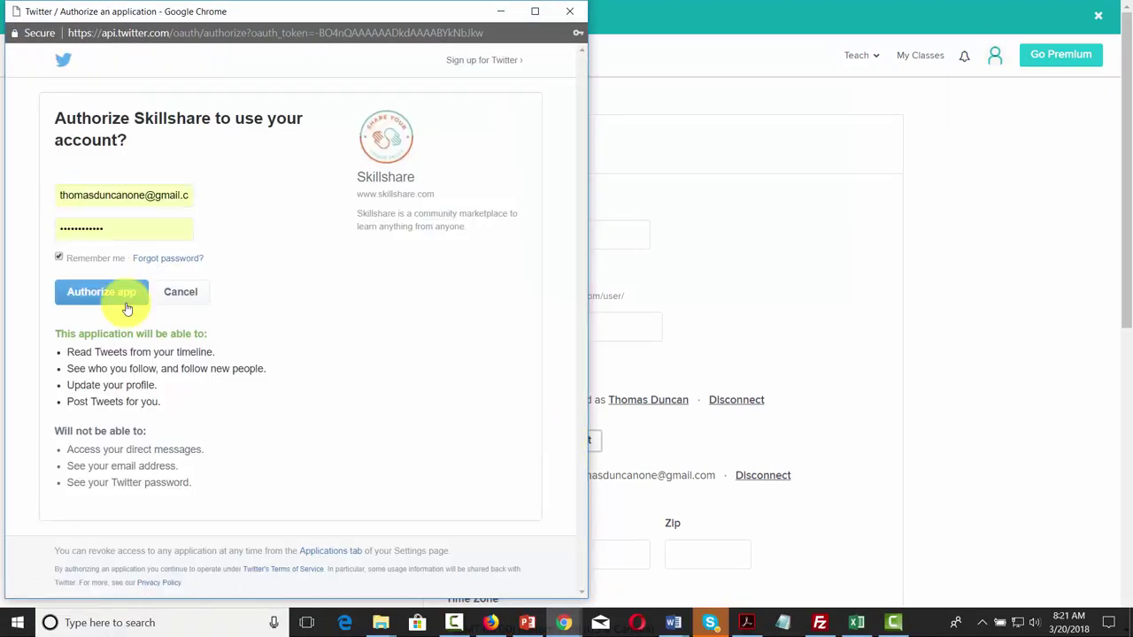
left_click(126, 303)
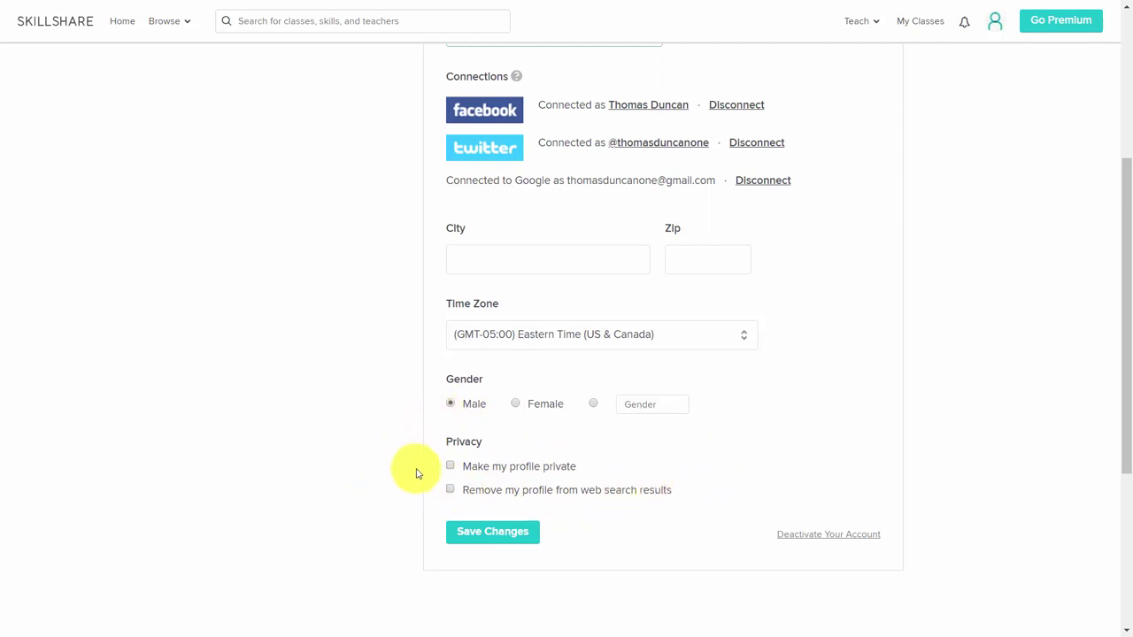
left_click(493, 535)
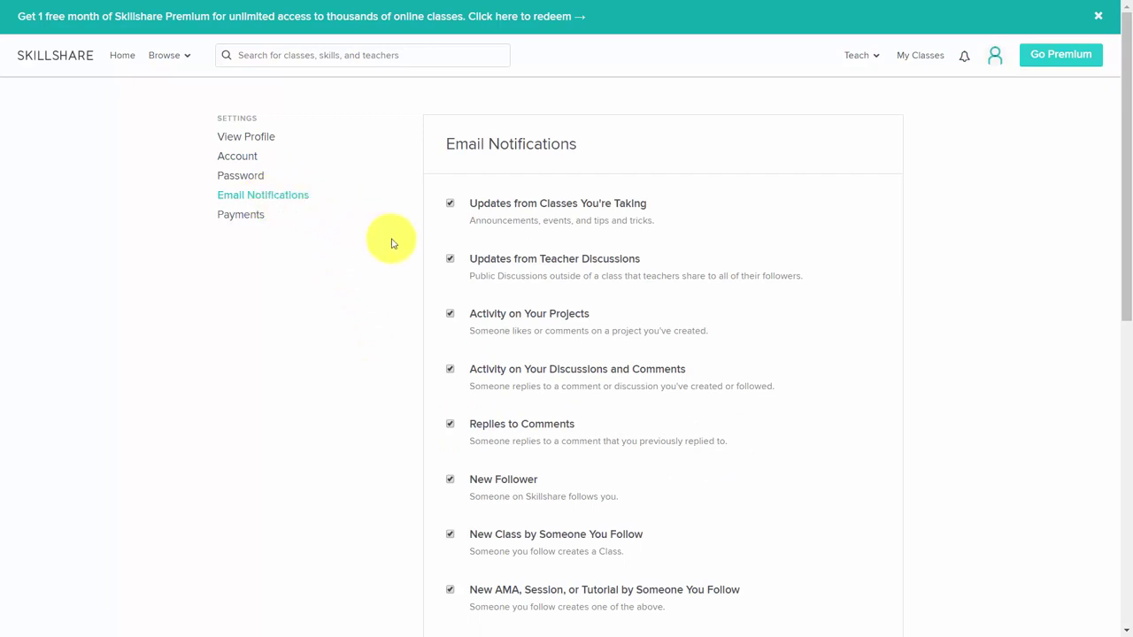
- Review the email notification options for classes, discussions, projects, comments, followers and class recommendations
scroll(392, 244, "down", 1)
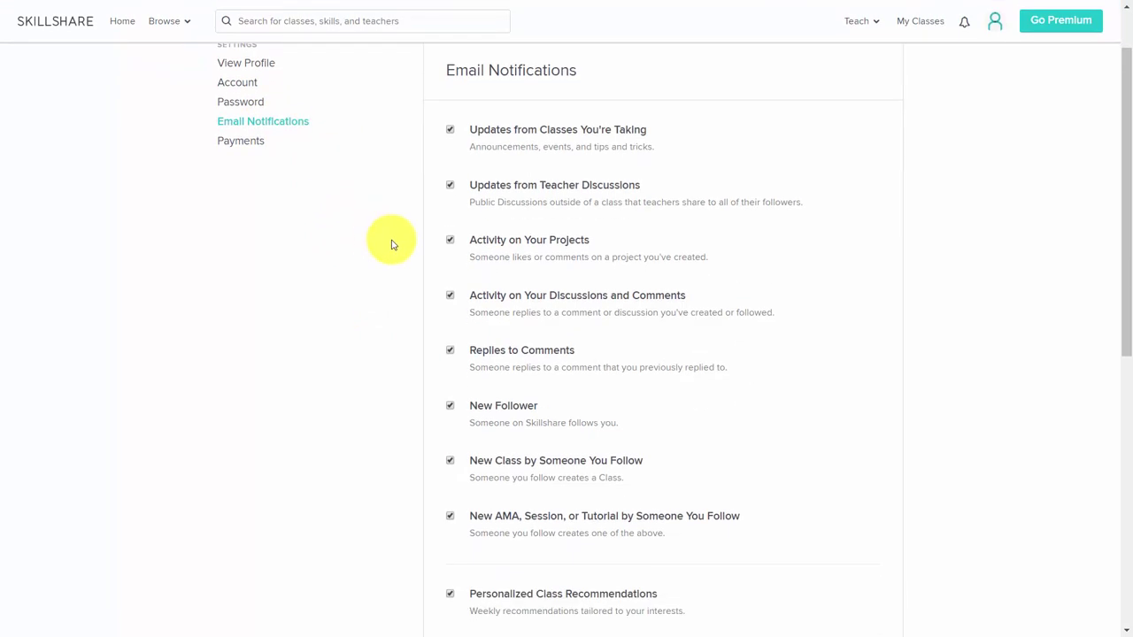
scroll(392, 244, "down", 1)
scroll(392, 245, "up", 1)
scroll(392, 246, "up", 1)
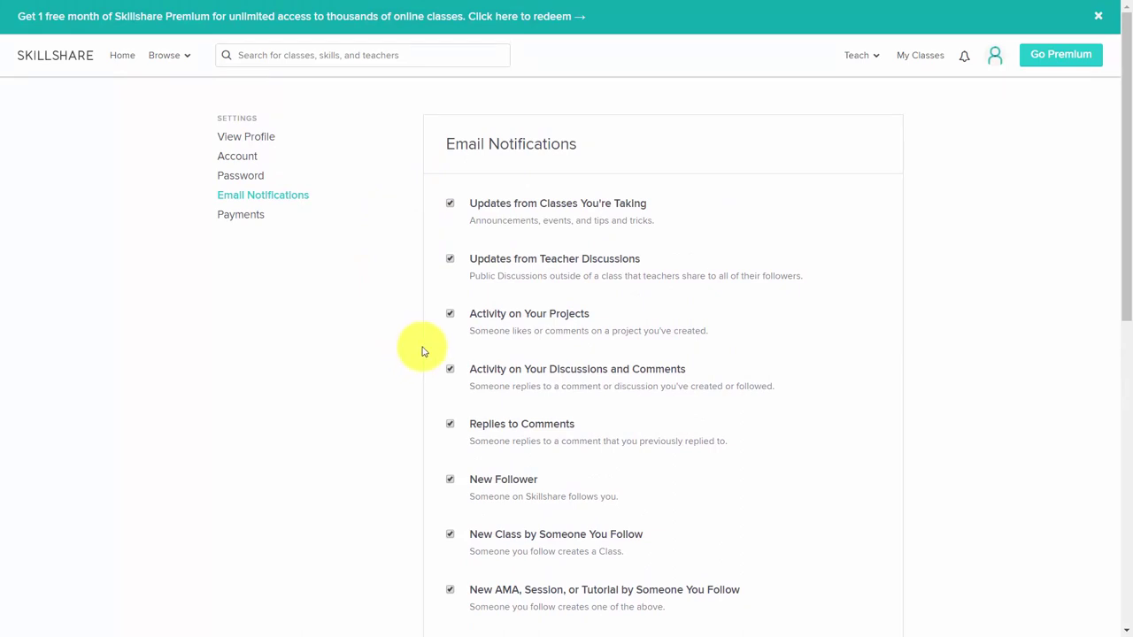
scroll(443, 265, "down", 1)
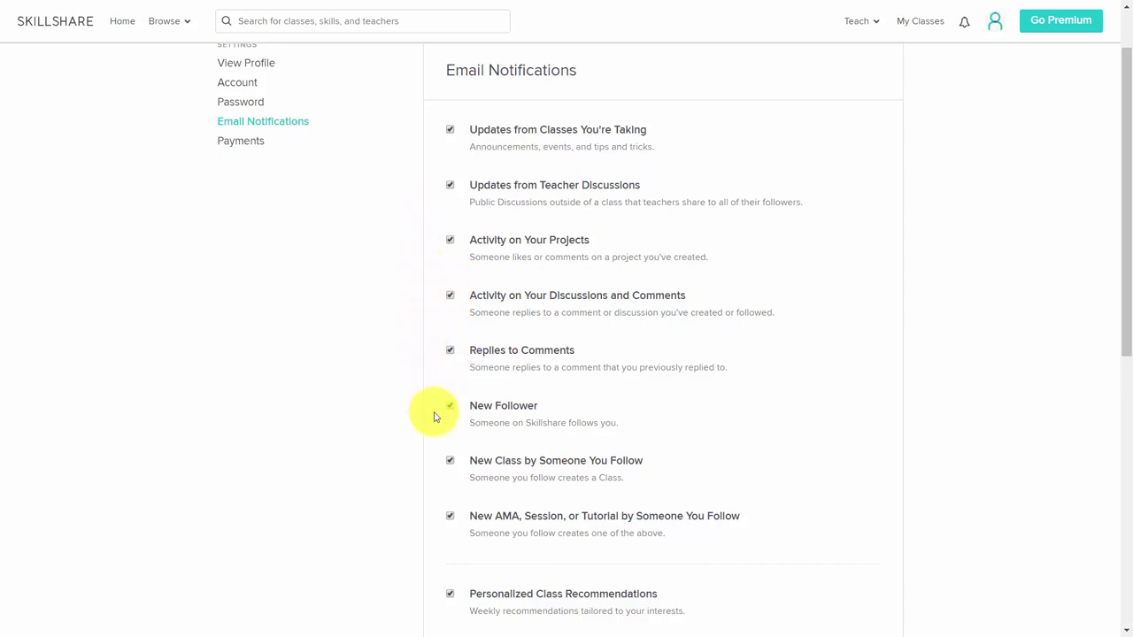
scroll(435, 417, "up", 1)
scroll(434, 416, "up", 1)
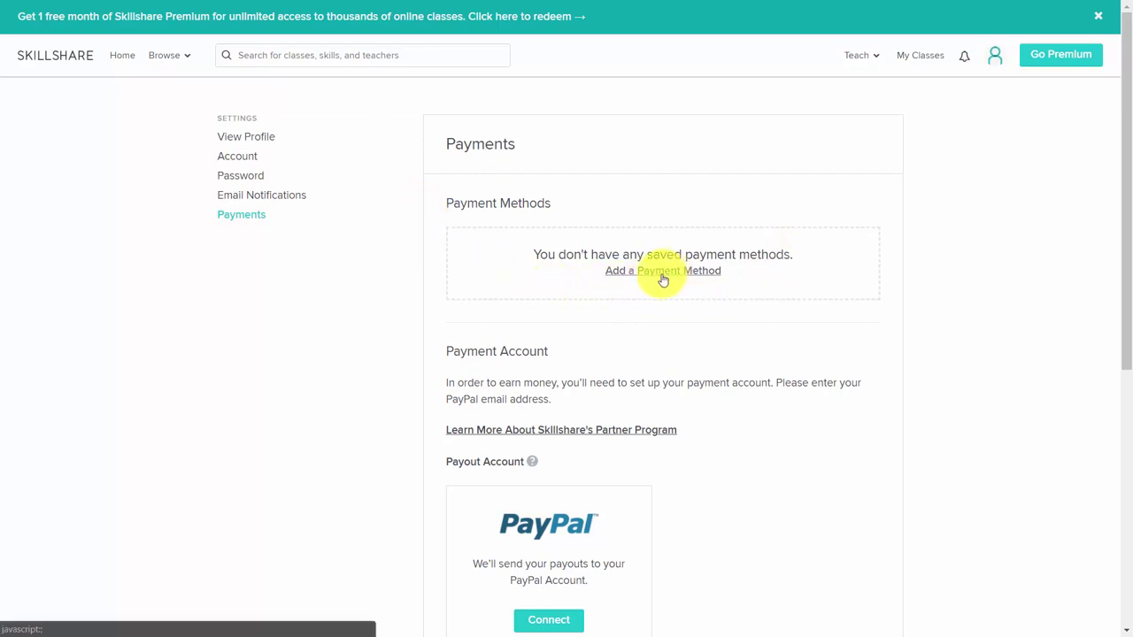
- Start connecting PayPal as the payout account in the payment settings
scroll(443, 271, "down", 1)
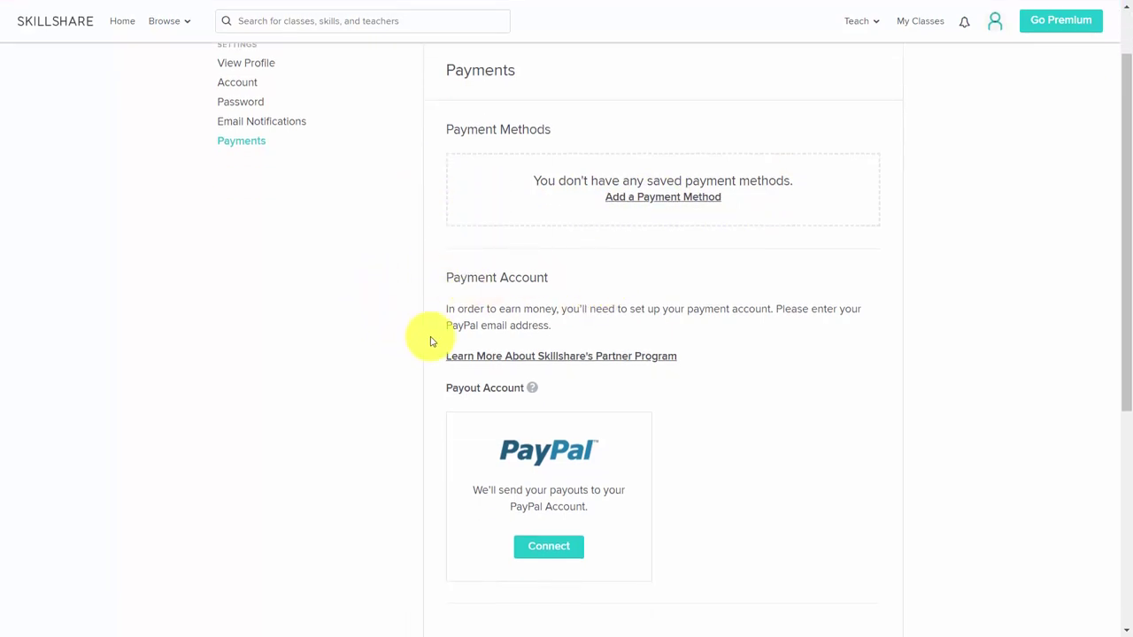
left_click(551, 549)
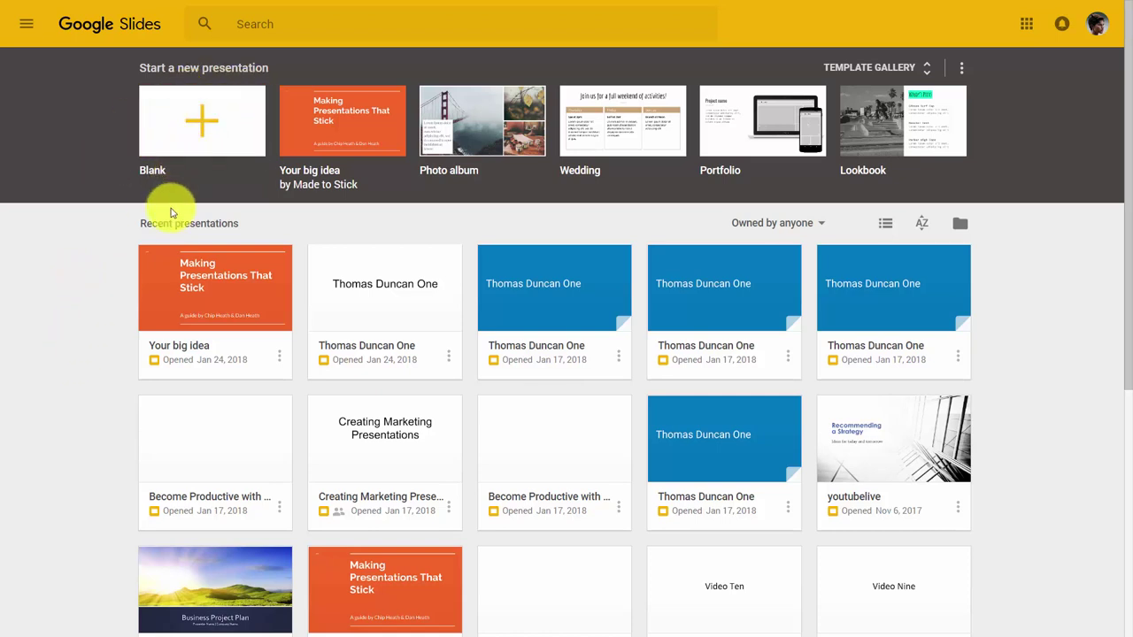
- Create a blank presentation in Google Slides, title its first slide Strategic Marketing, and add six empty slides
left_click(203, 123)
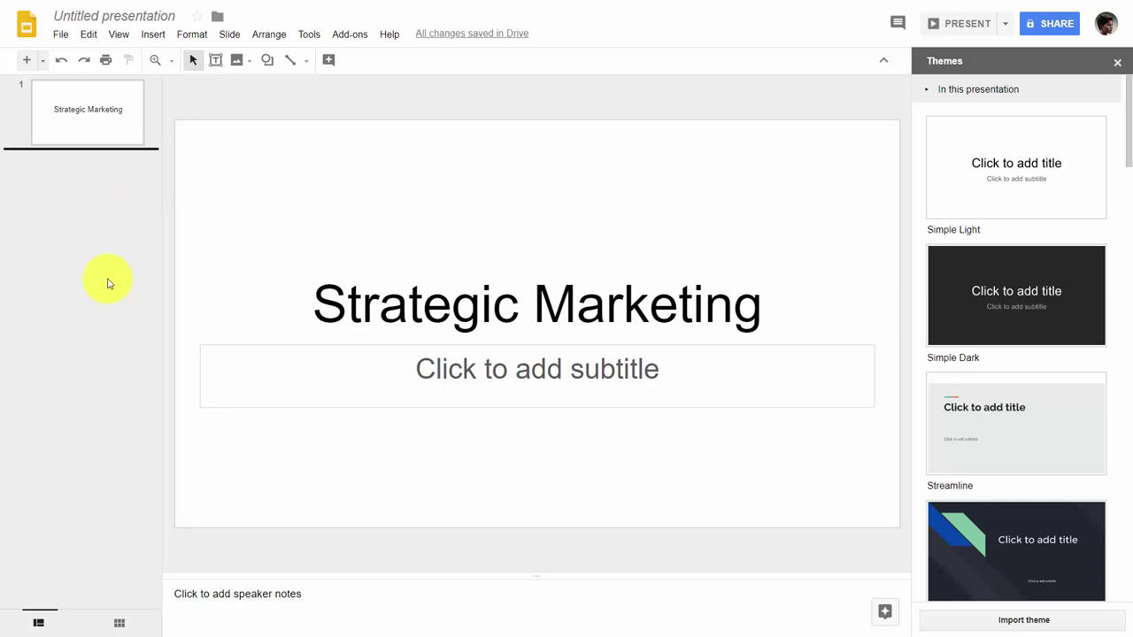
key("Return")
key("Return")
key("Return")
key("Return")
key("Return")
key("Return")
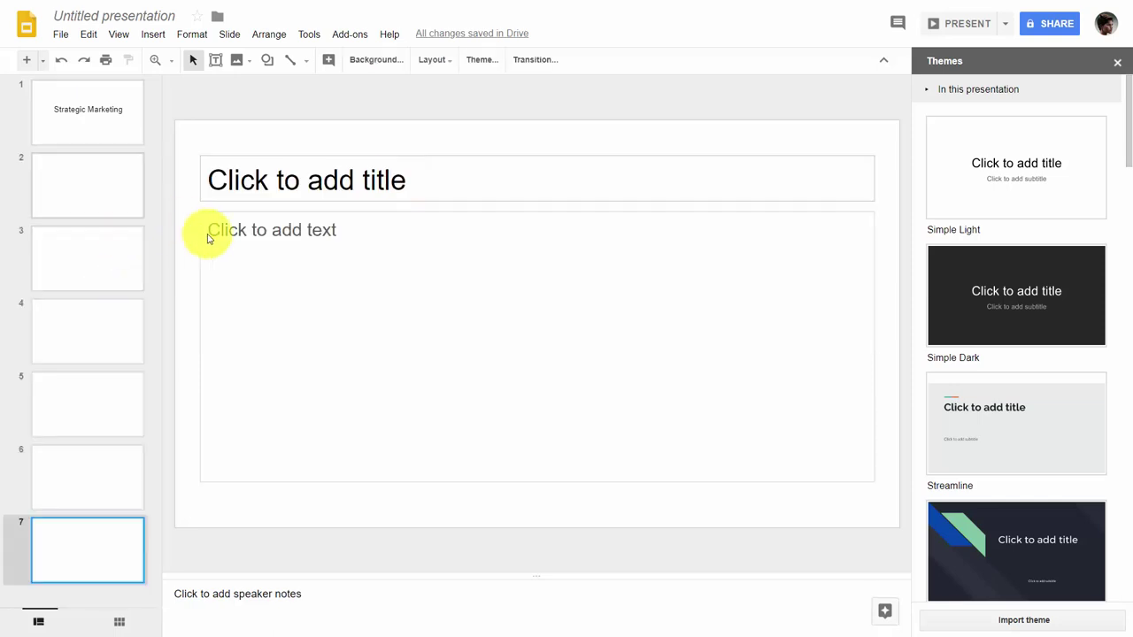
- Title the second slide Introduction and the seventh slide Conclusion, and go through the empty slides between them
left_click(91, 185)
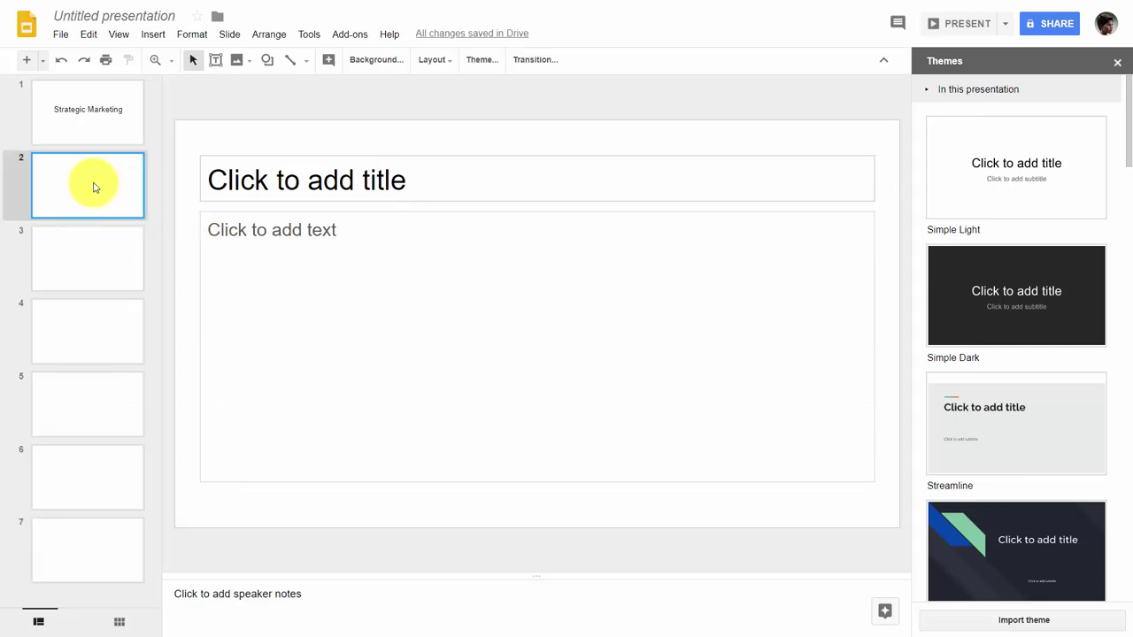
left_click(56, 553)
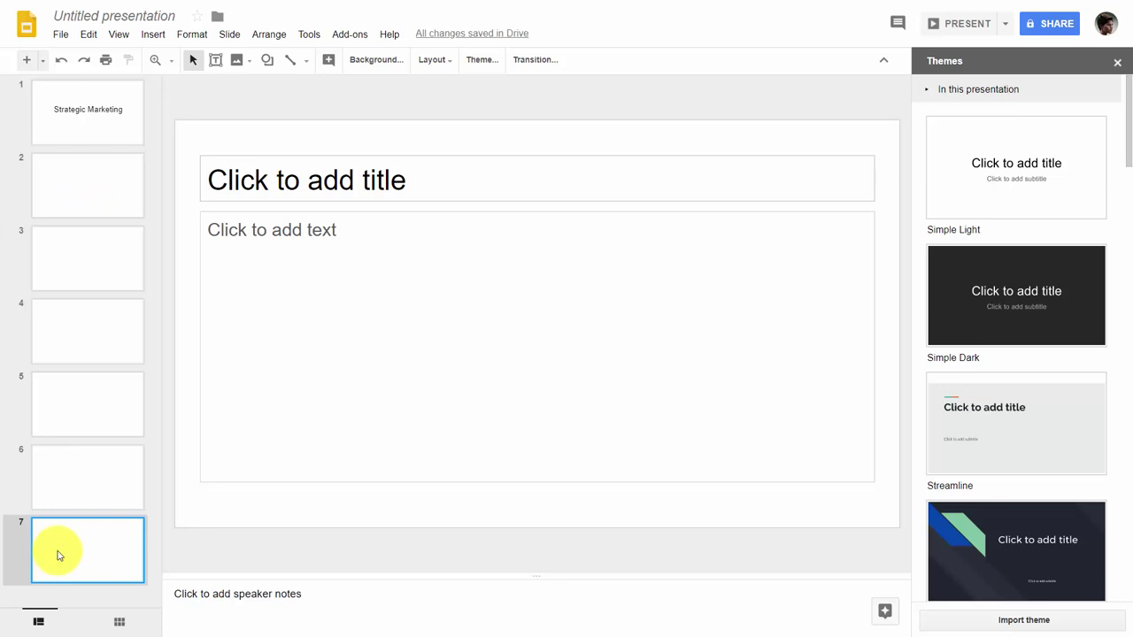
left_click(90, 264)
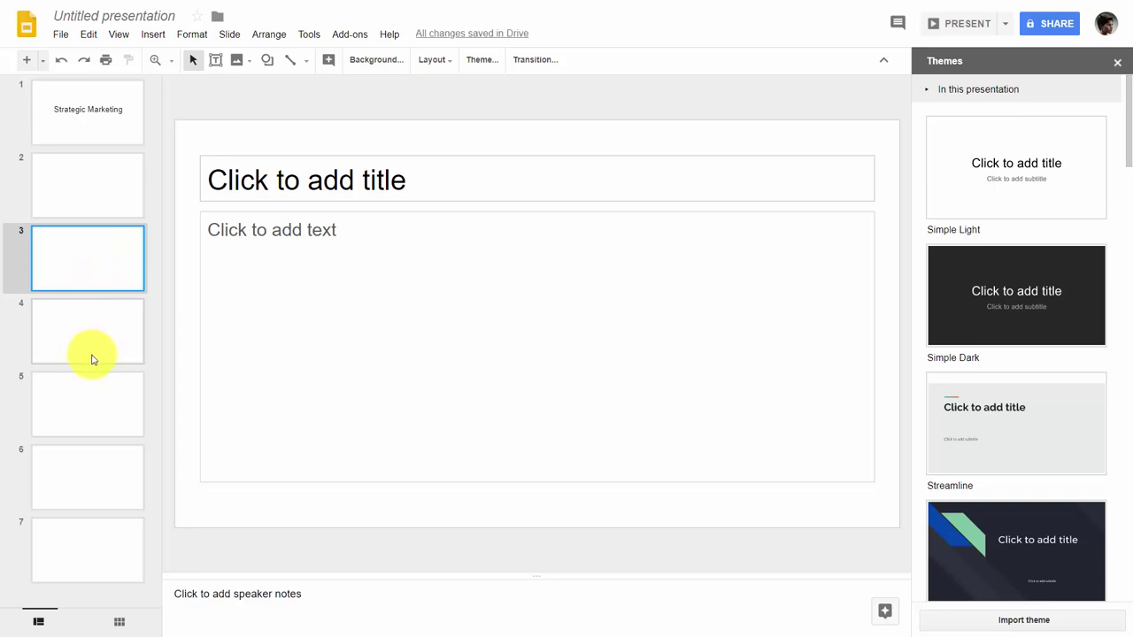
key("Down")
key("Down")
key("Down")
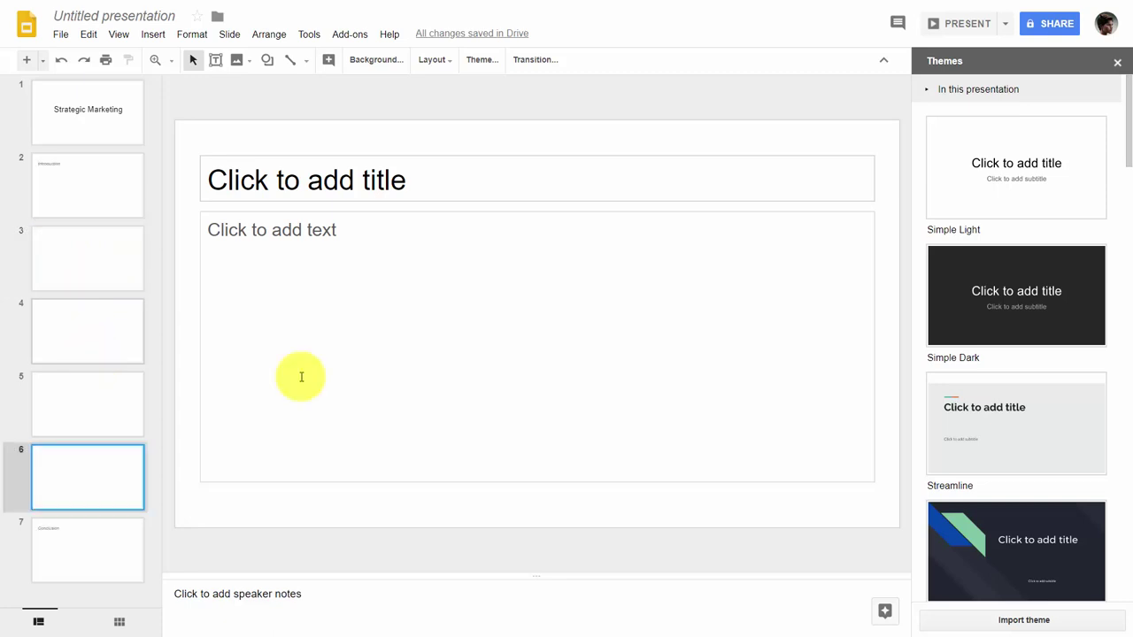
- Fill in the middle slide titles Core Concepts, USP, Upsells Cross Sells, List Building and Joint Ventures, adding one more slide before the Conclusion
left_click(100, 198)
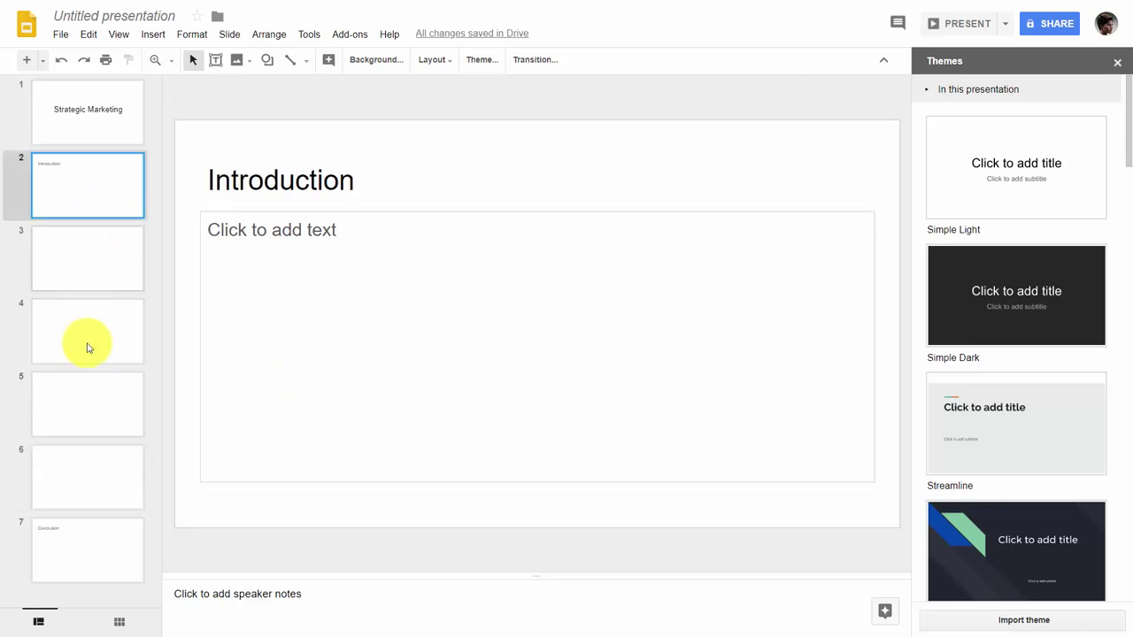
left_click(87, 548)
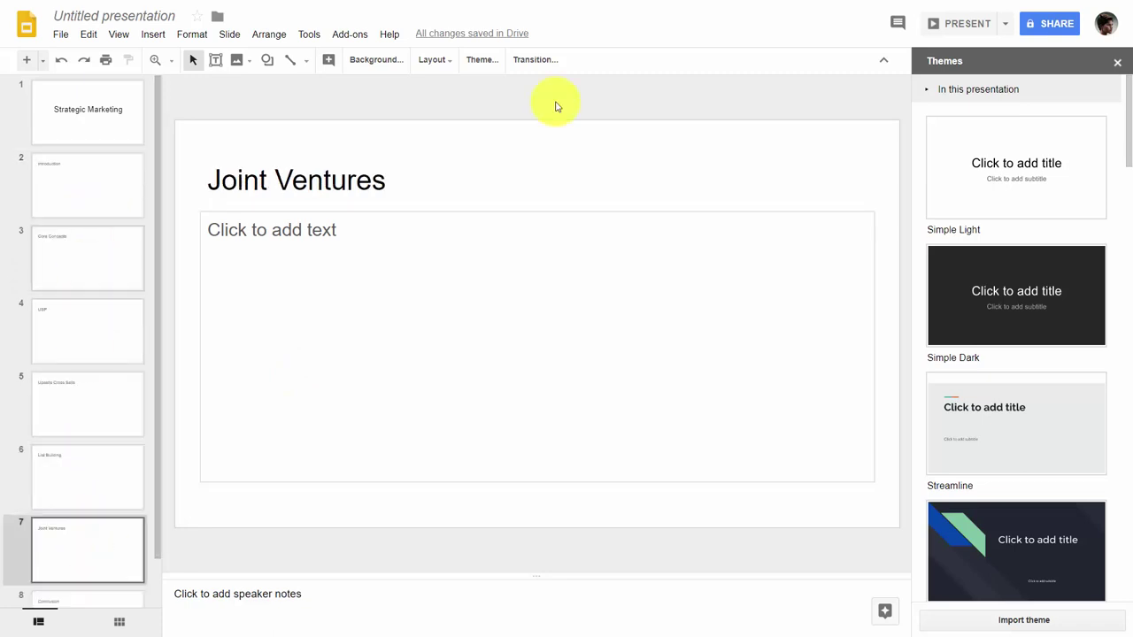
scroll(76, 245, "down", 1)
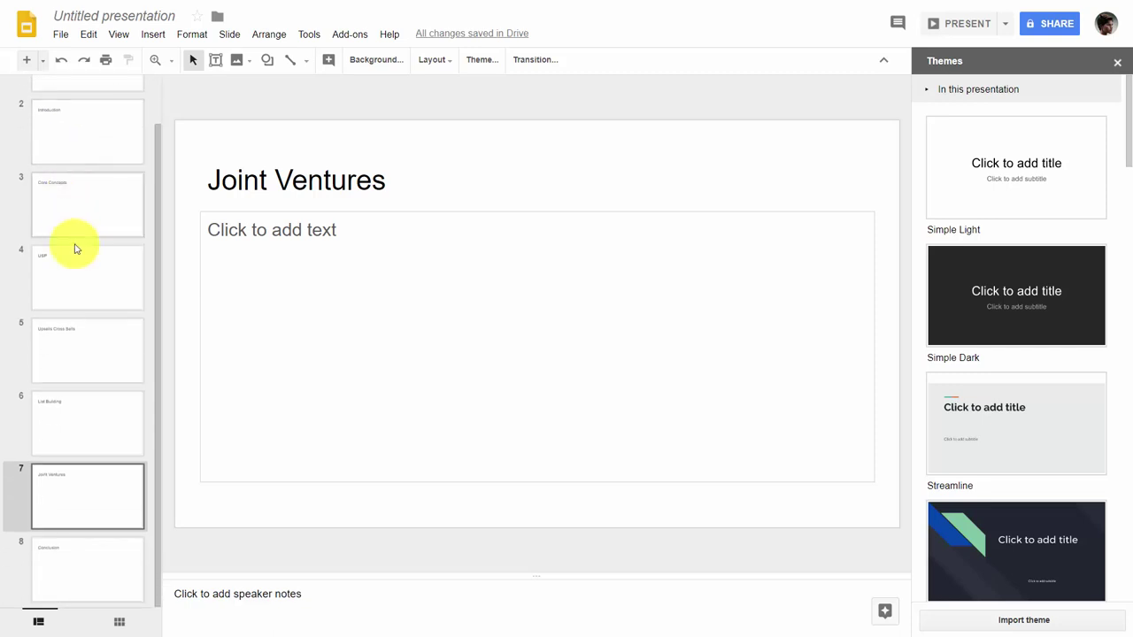
scroll(79, 347, "up", 1)
- Go through the outline slides from Introduction to Conclusion to check the planned order of class topics
left_click(81, 190)
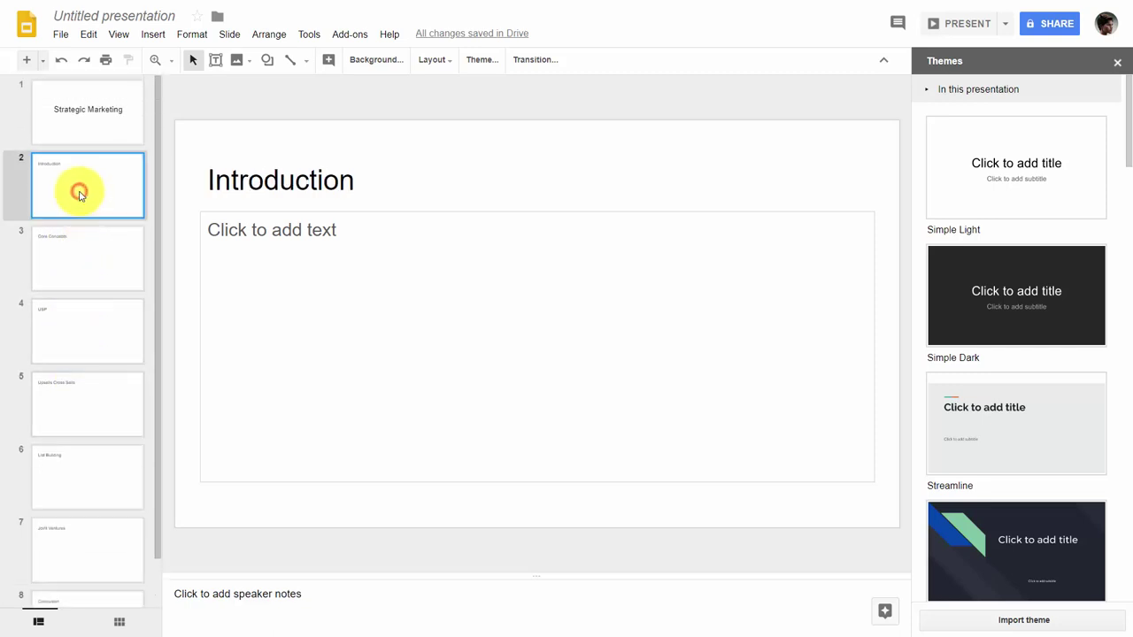
left_click(77, 269)
left_click(78, 348)
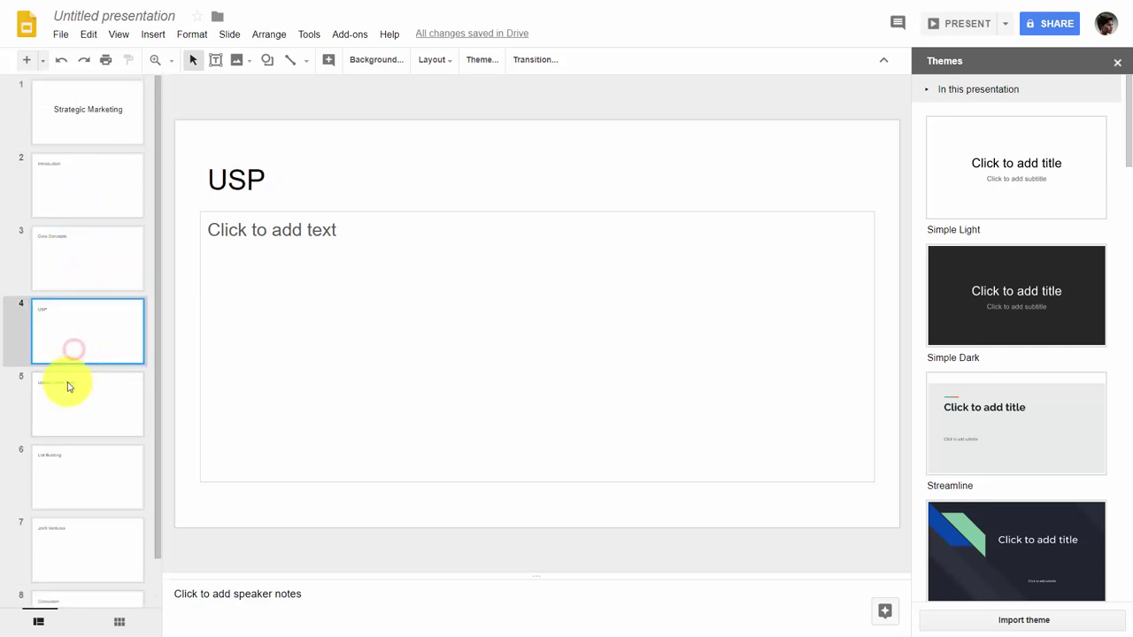
left_click(66, 421)
scroll(63, 513, "down", 1)
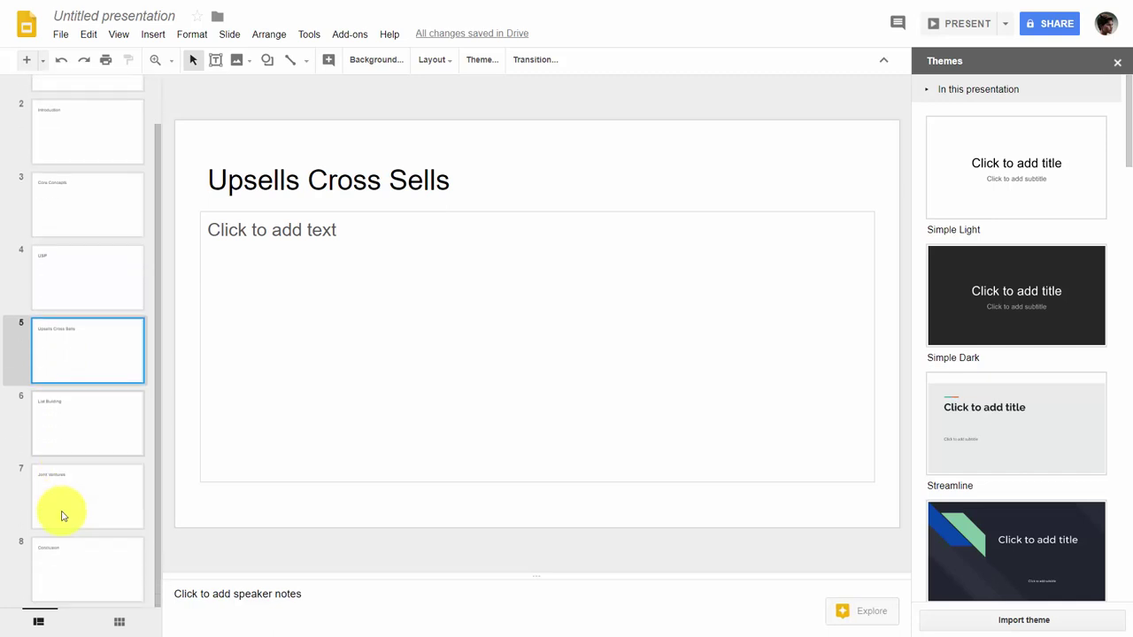
scroll(62, 516, "up", 1)
left_click(83, 194)
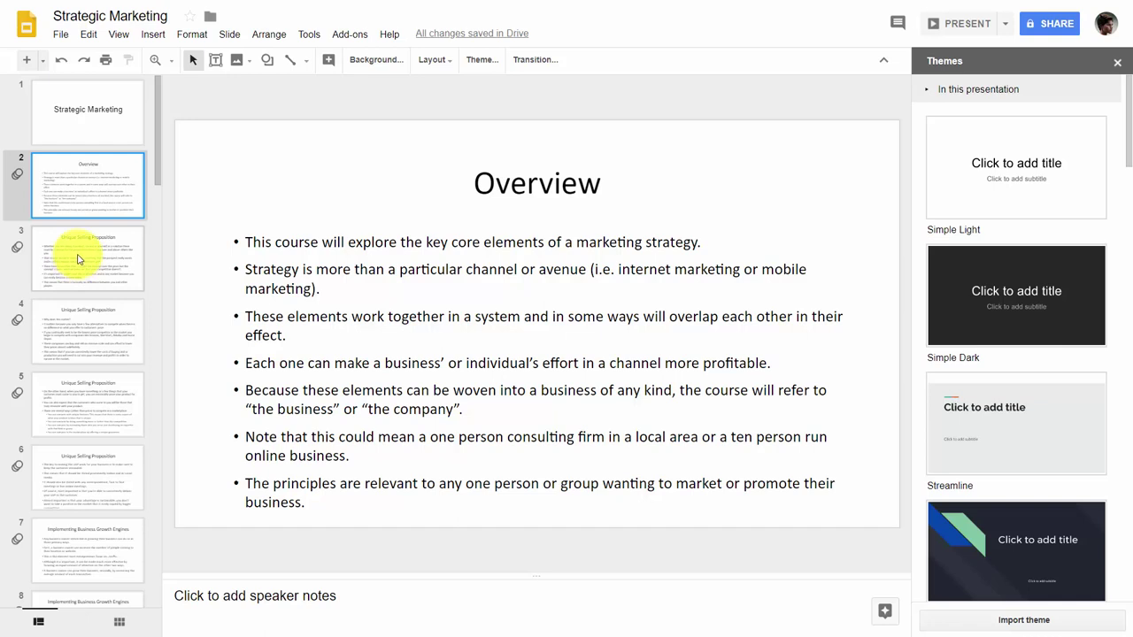
- Look through the finished Strategic Marketing slide deck to see how each outline topic is expanded over several slides
scroll(76, 260, "down", 8)
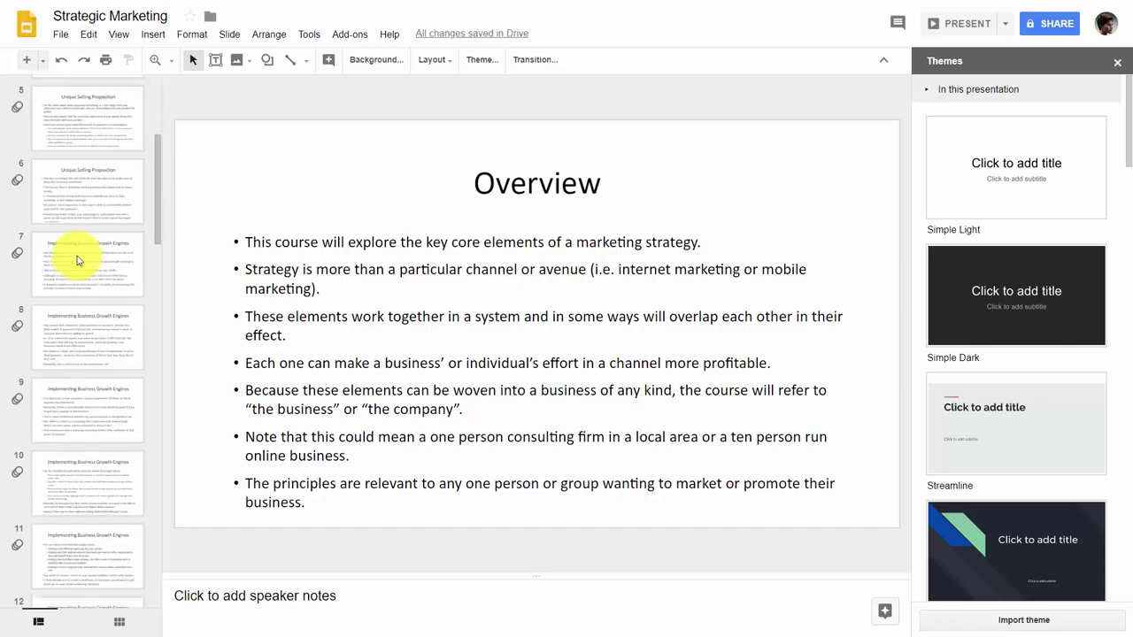
scroll(76, 260, "down", 6)
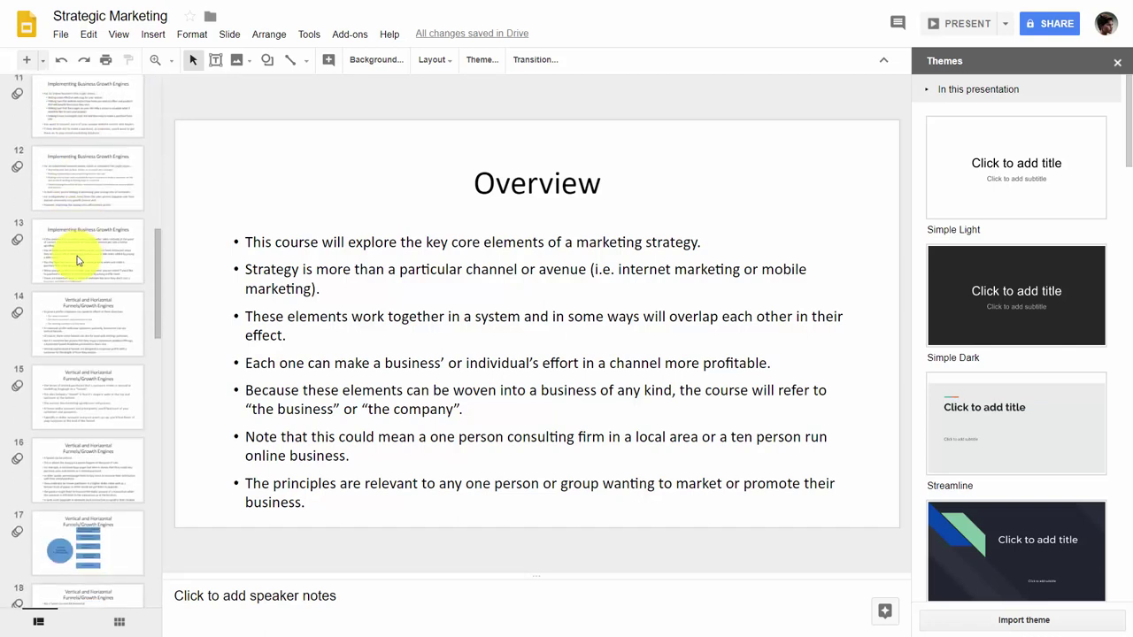
scroll(69, 284, "down", 3)
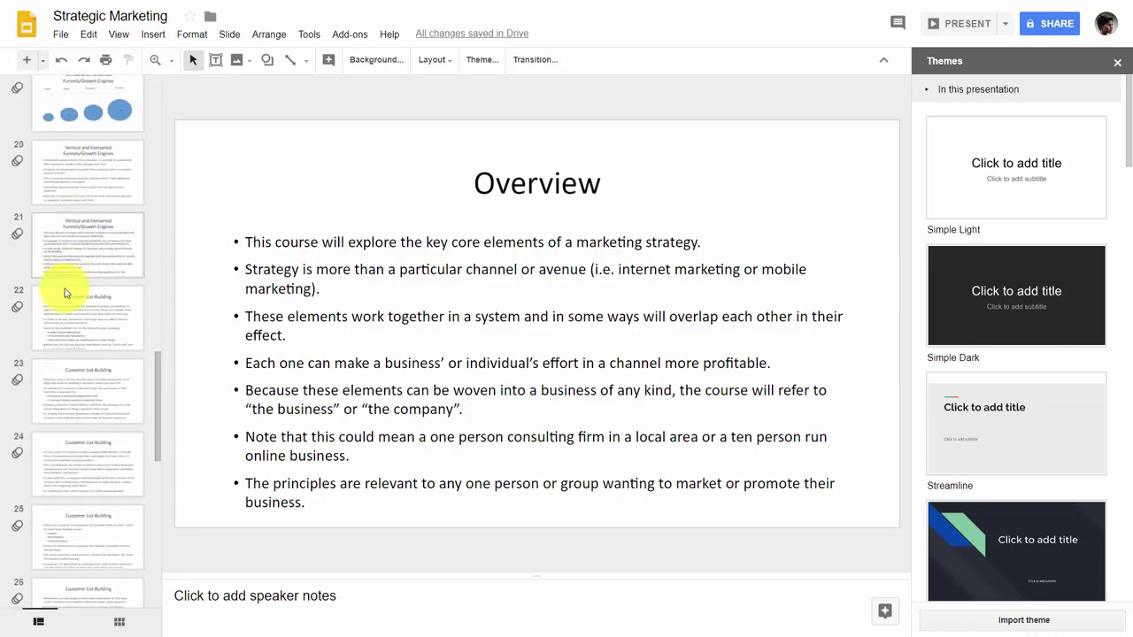
scroll(65, 293, "up", 16)
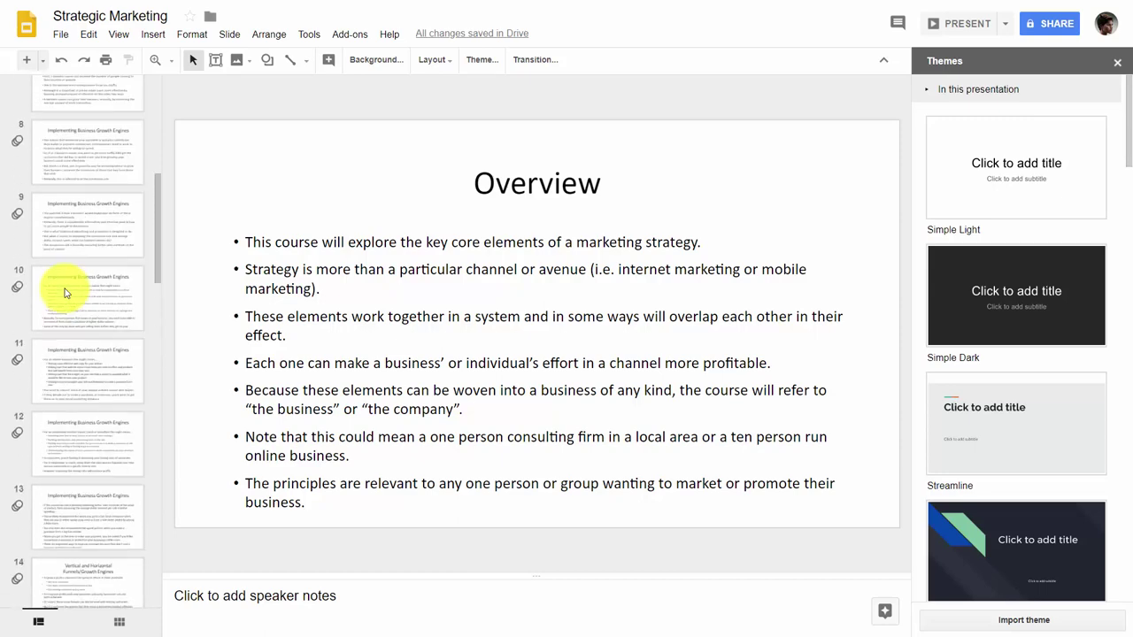
scroll(64, 293, "up", 3)
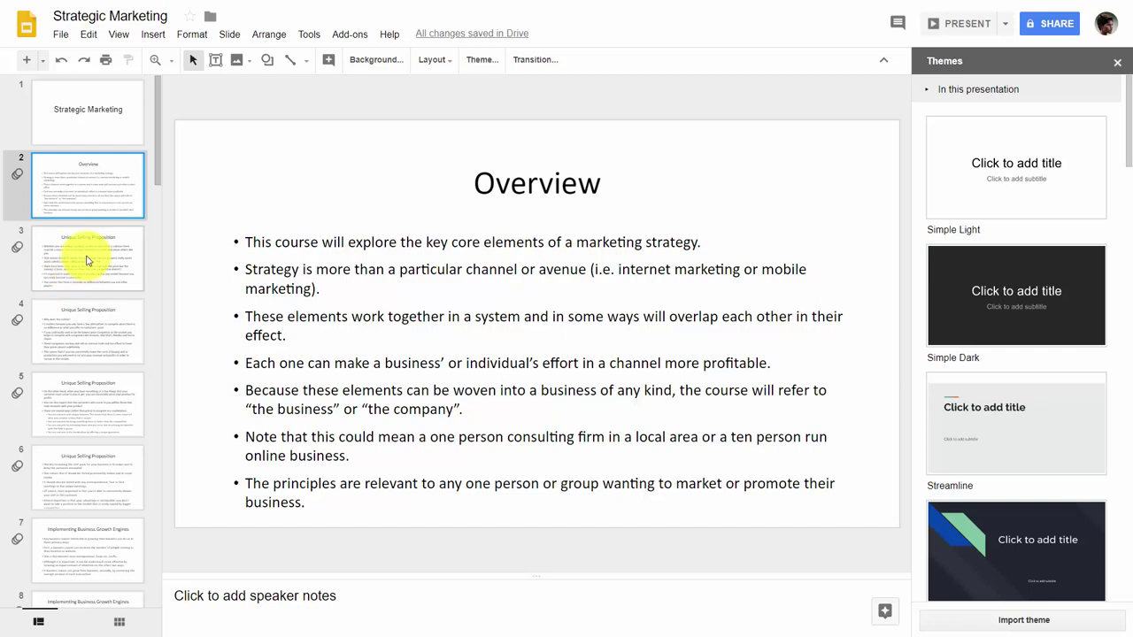
scroll(87, 260, "down", 20)
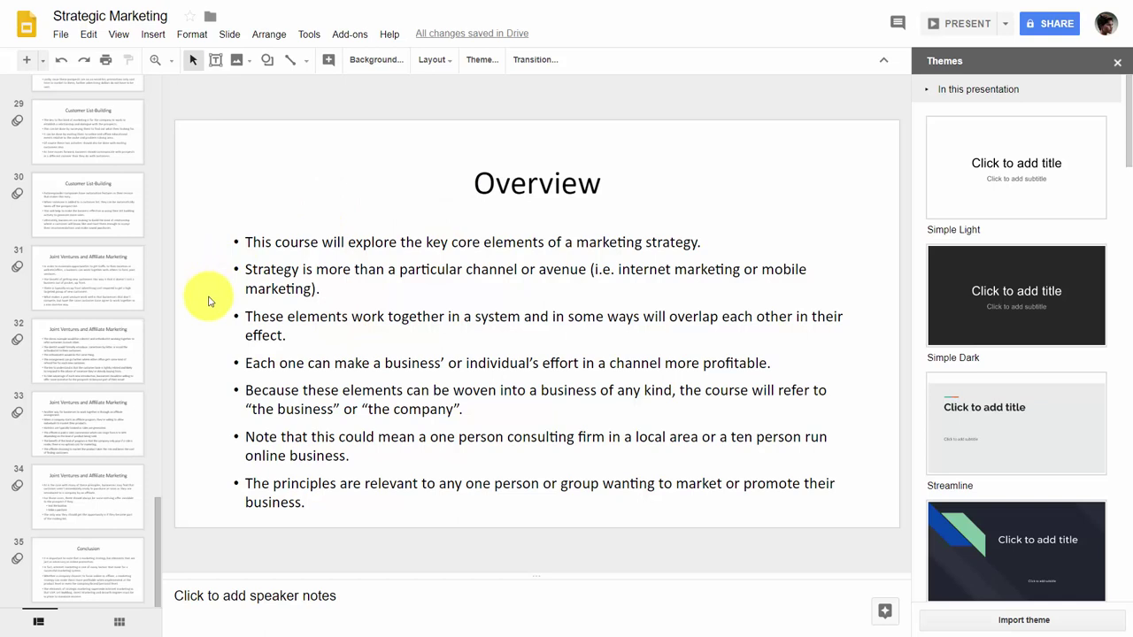
scroll(102, 431, "up", 20)
scroll(131, 278, "down", 3)
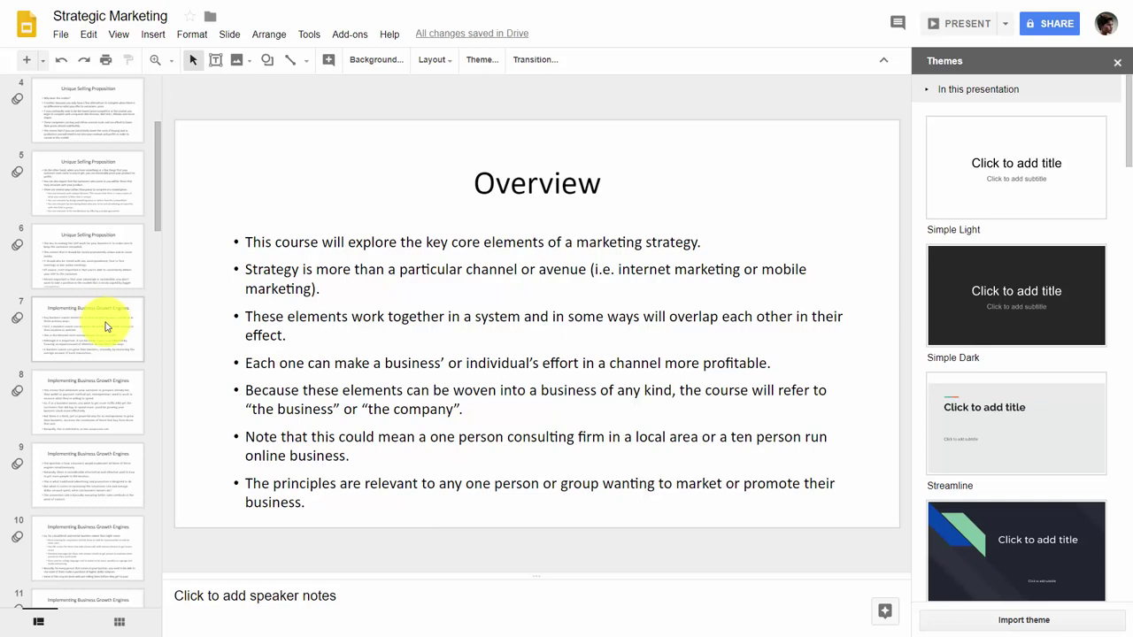
scroll(105, 327, "down", 3)
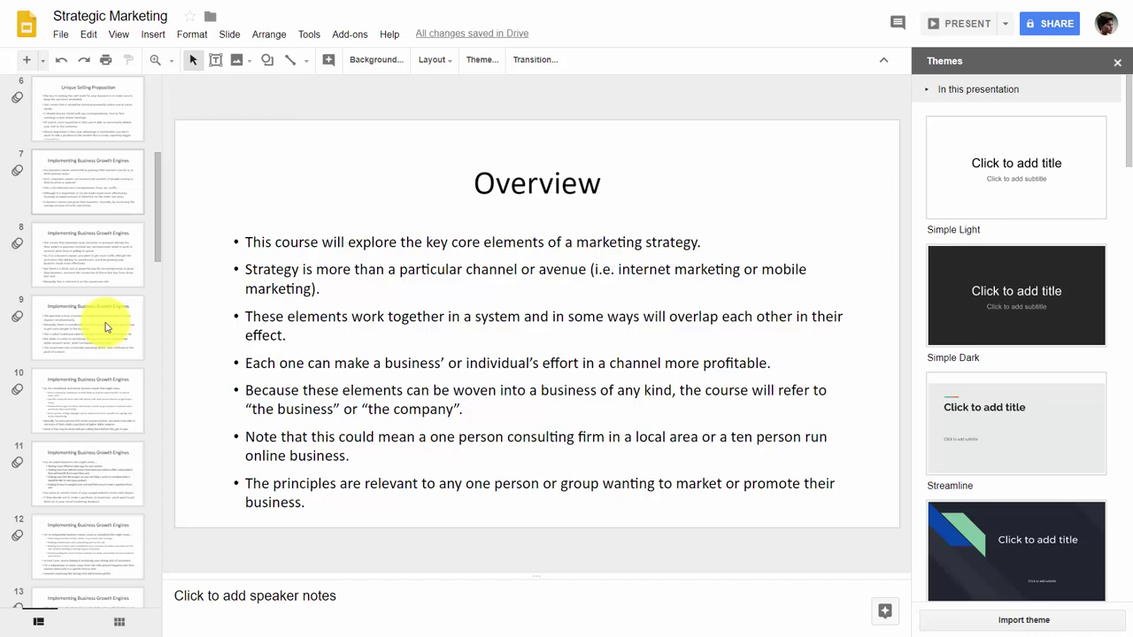
scroll(106, 326, "up", 5)
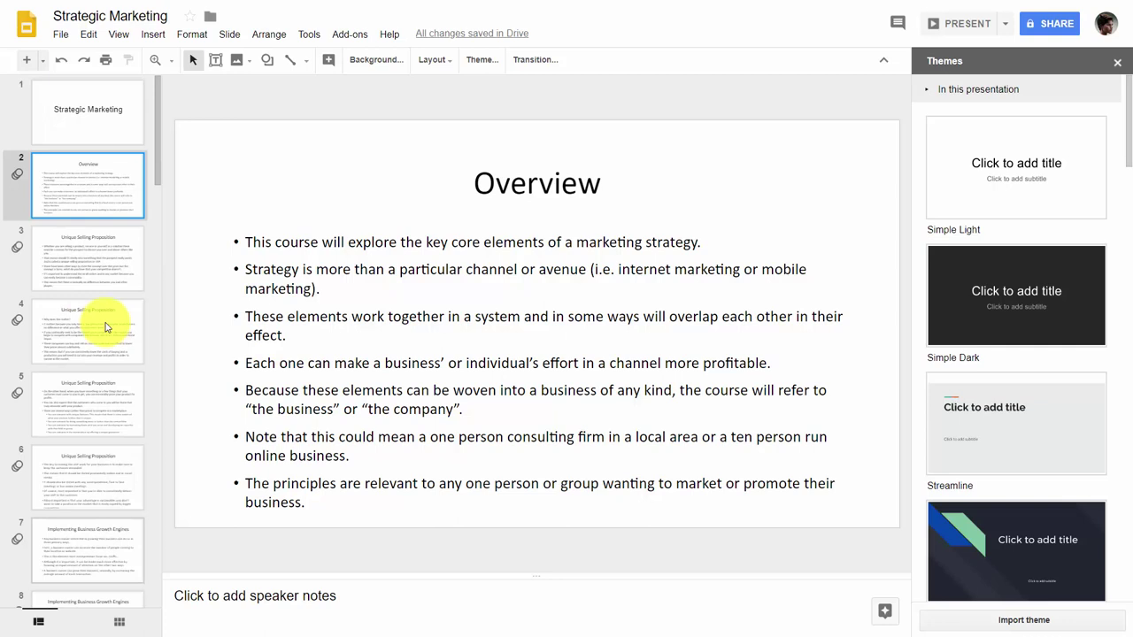
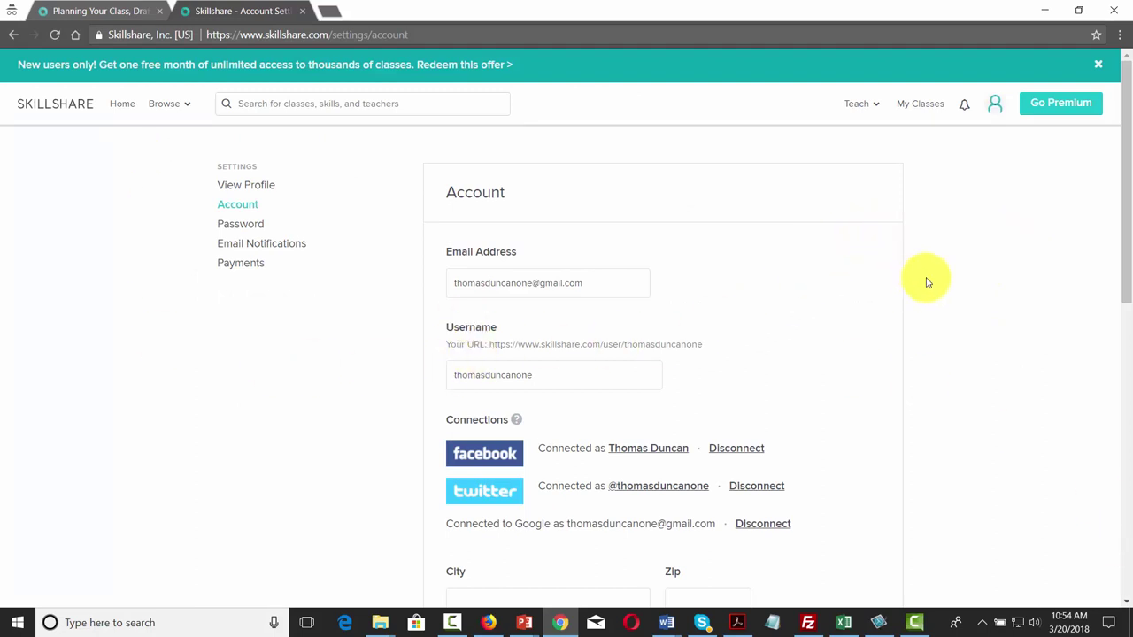
- Switch back to the Skillshare account settings and look over the account page's fields and connections
scroll(926, 280, "down", 3)
scroll(926, 280, "up", 3)
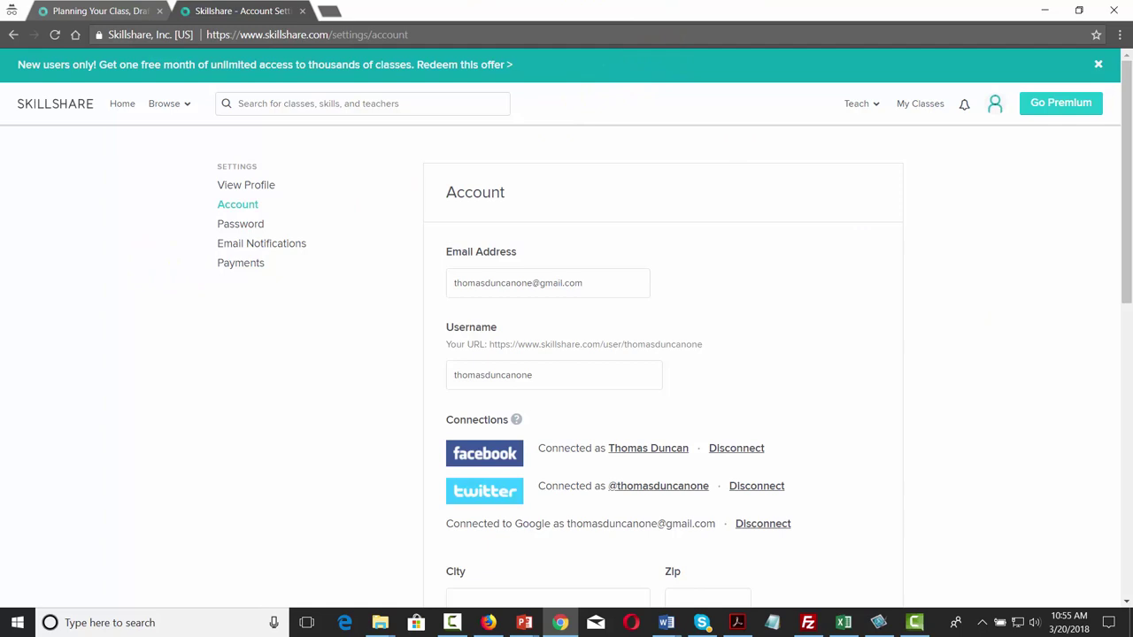
- Toggle the browser's full-screen mode on the account page, leaving the page in full screen
key("F11")
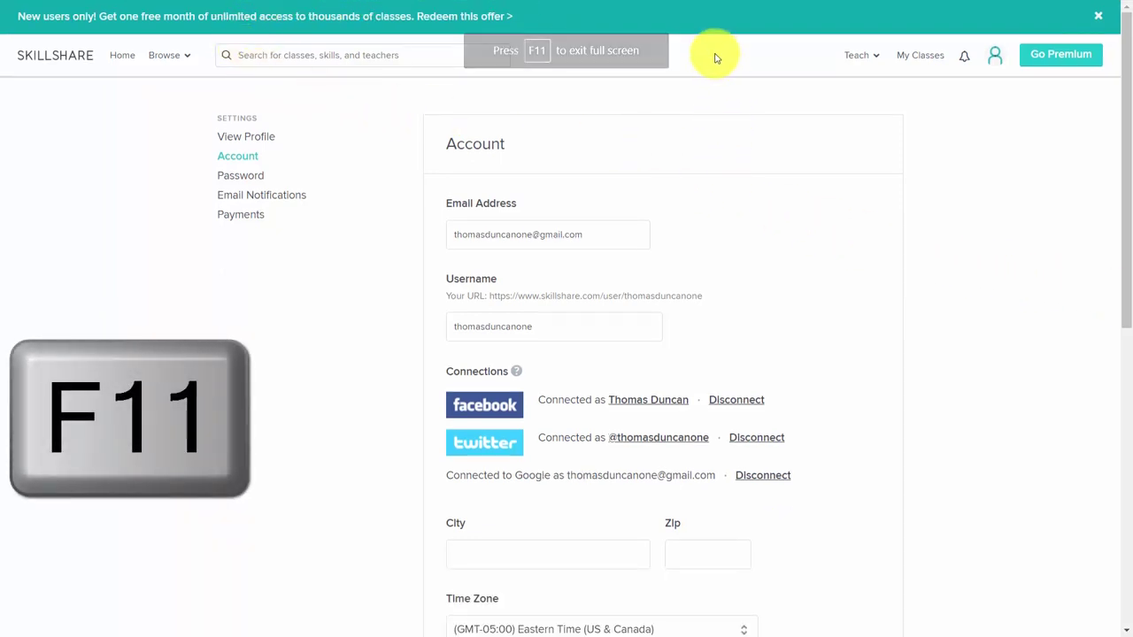
key("F11")
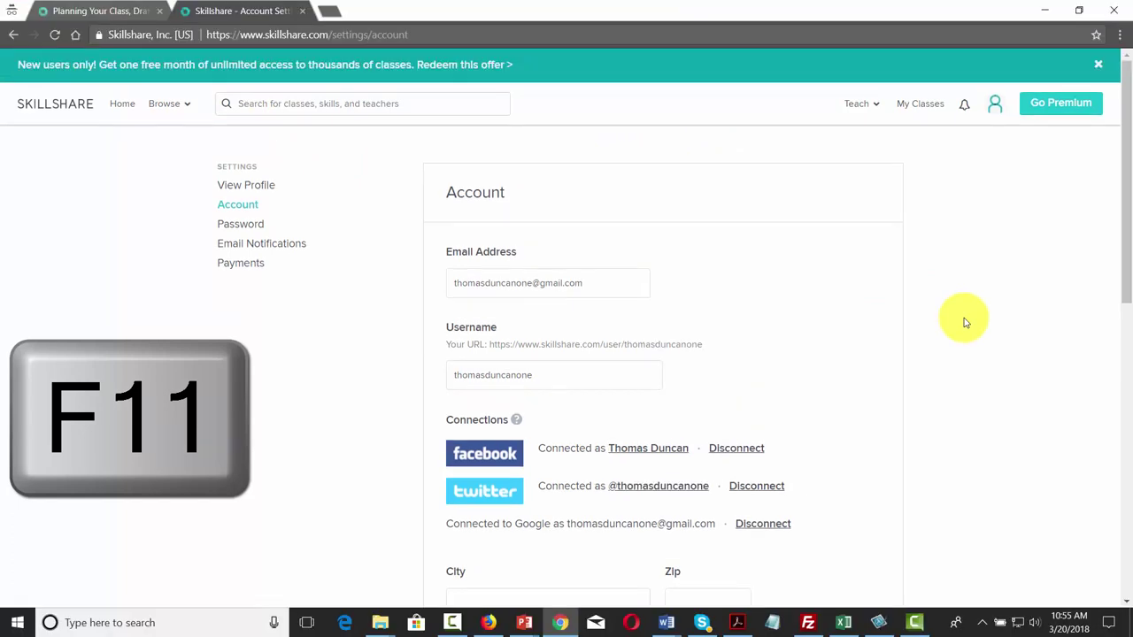
key("F11")
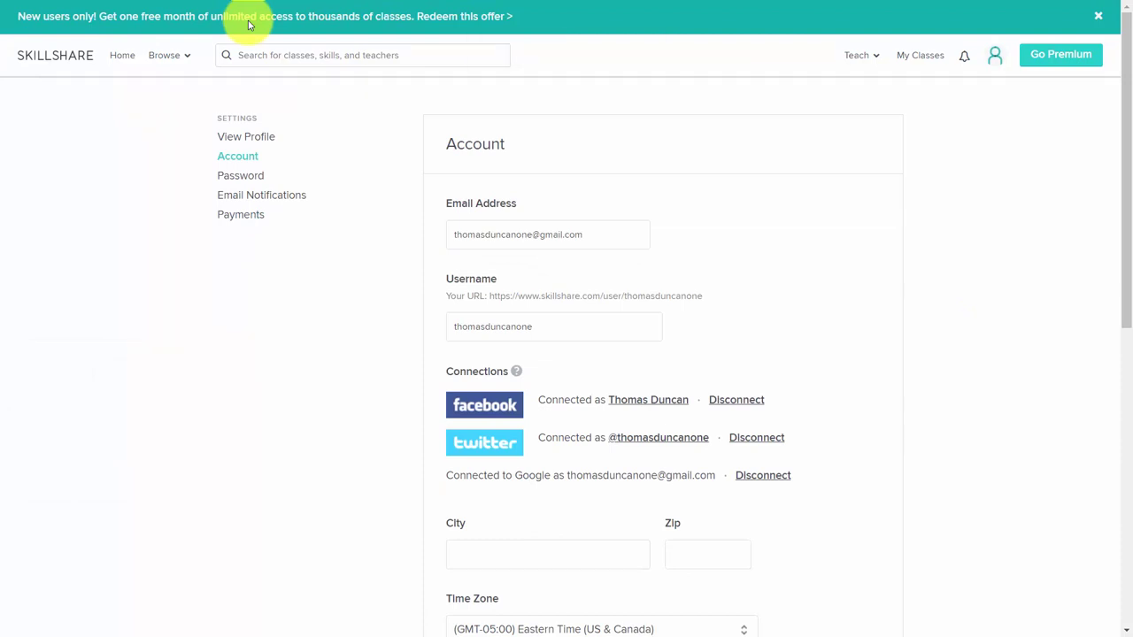
- Switch between the open full-screen pages and view the blog's marketing training video and the Magic Pudding class as examples
key("ctrl+Tab")
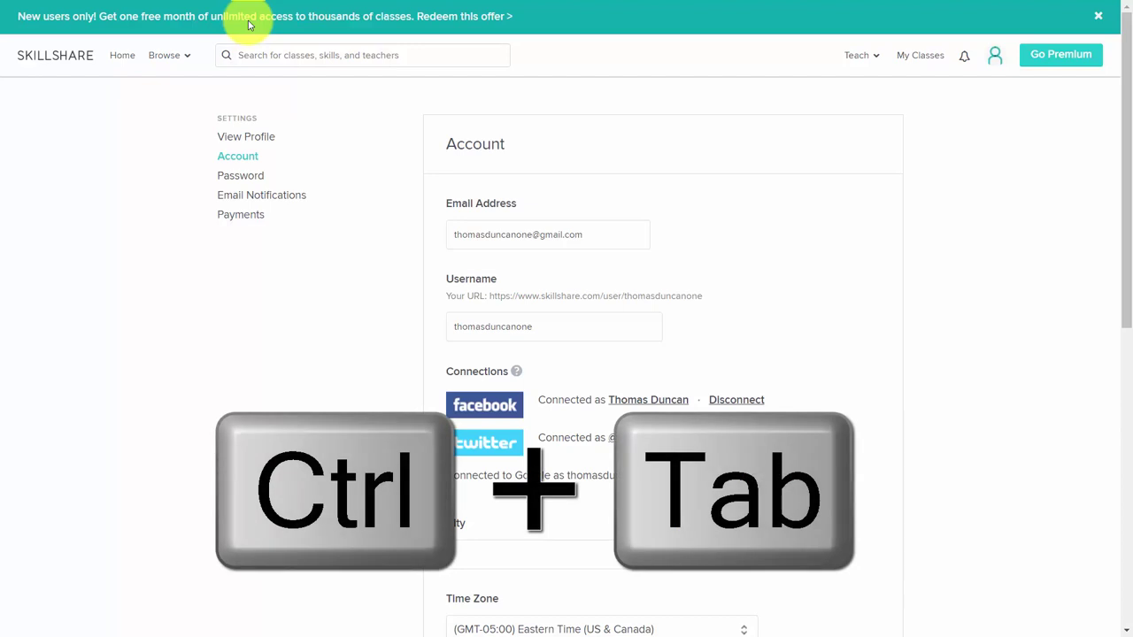
key("ctrl+Tab")
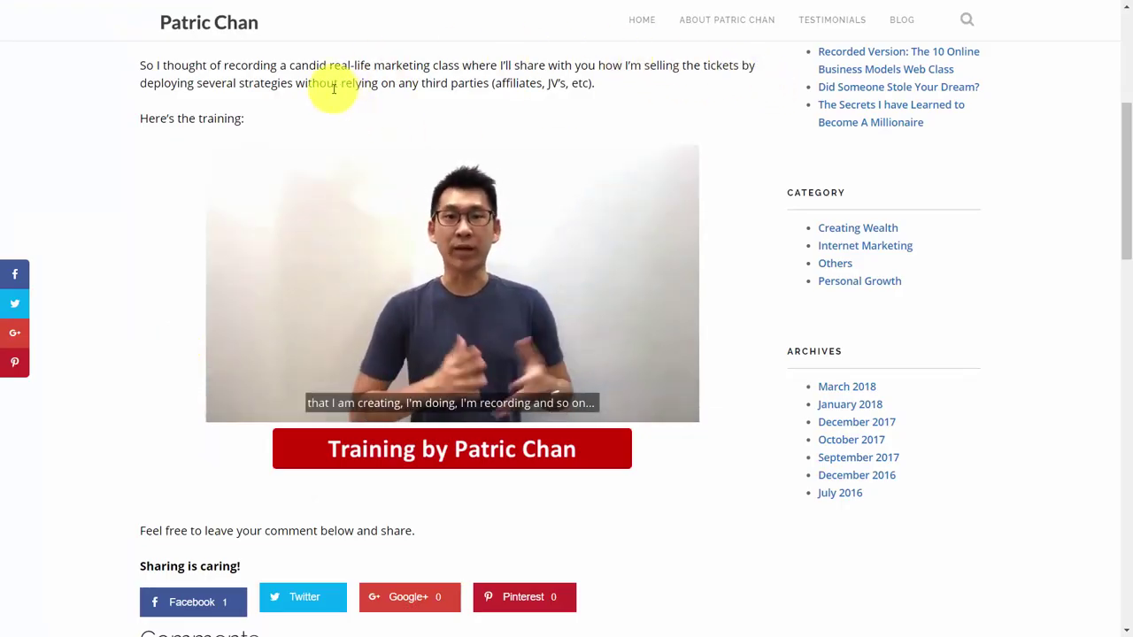
mouse_move(384, 147)
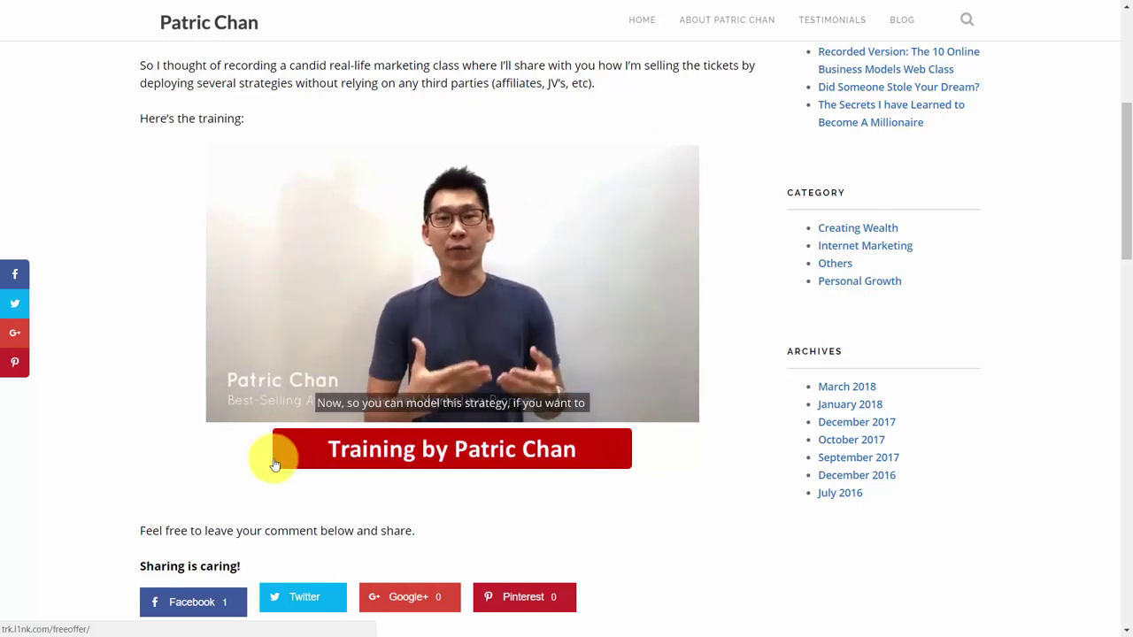
mouse_move(518, 412)
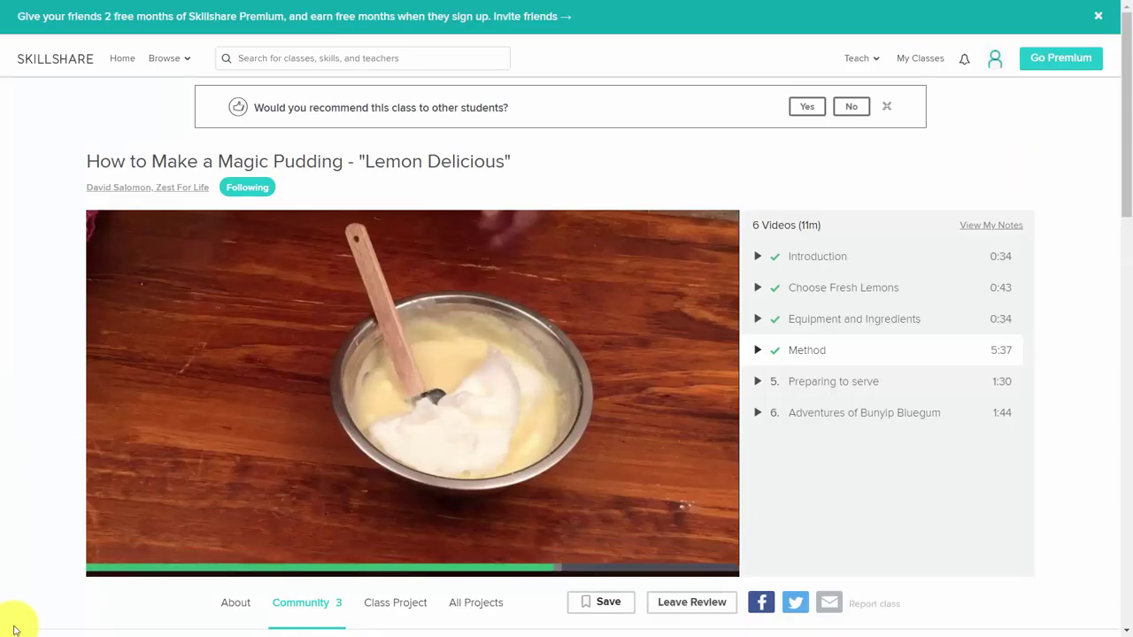
left_click(102, 564)
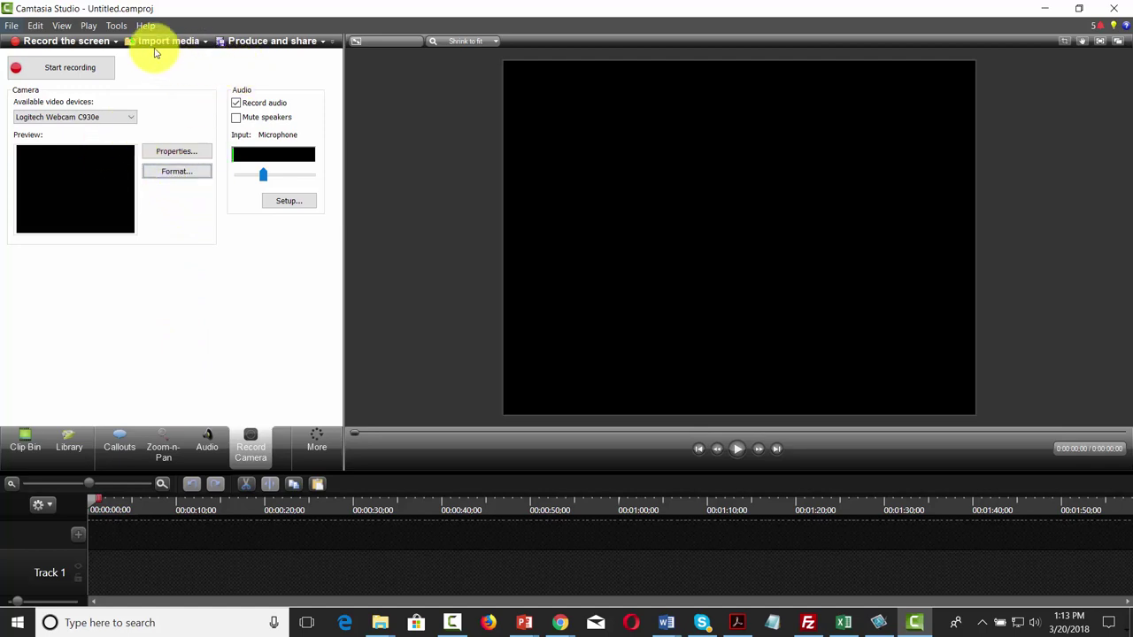
- In Camtasia Studio, open the webcam's format settings for camera recording and review the available output sizes, leaving it at 640 x 360
left_click(117, 26)
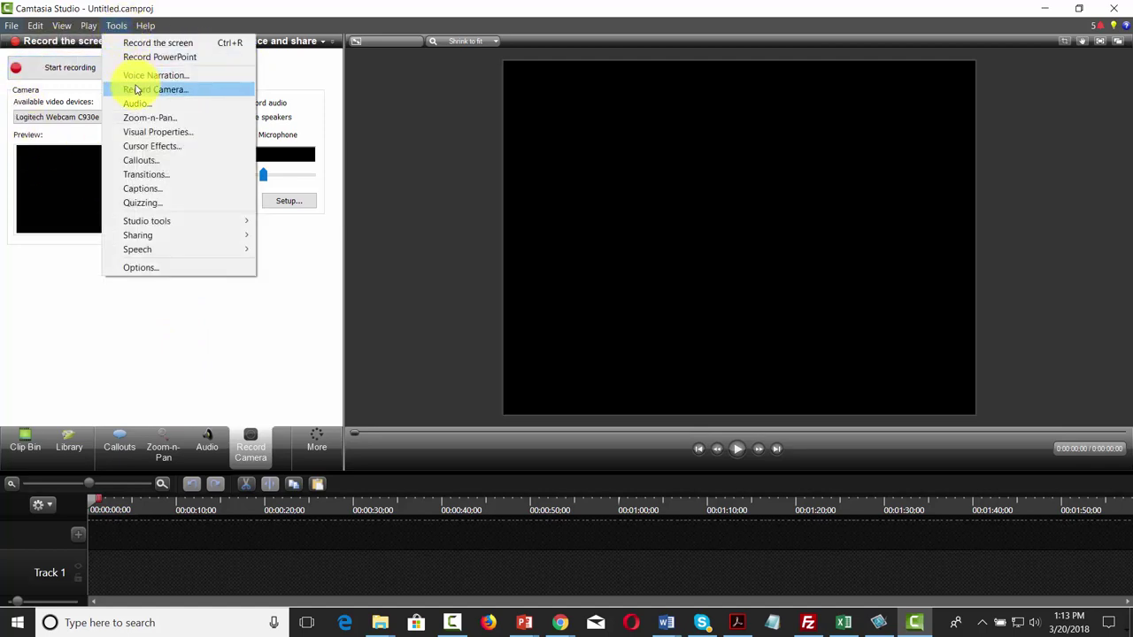
left_click(151, 358)
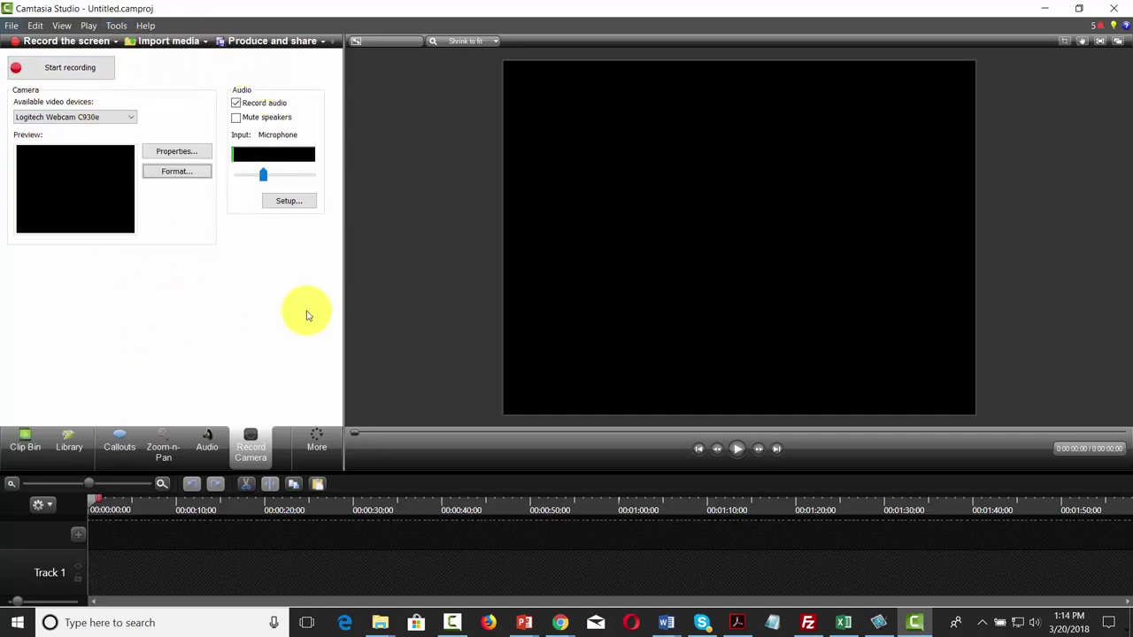
left_click(177, 172)
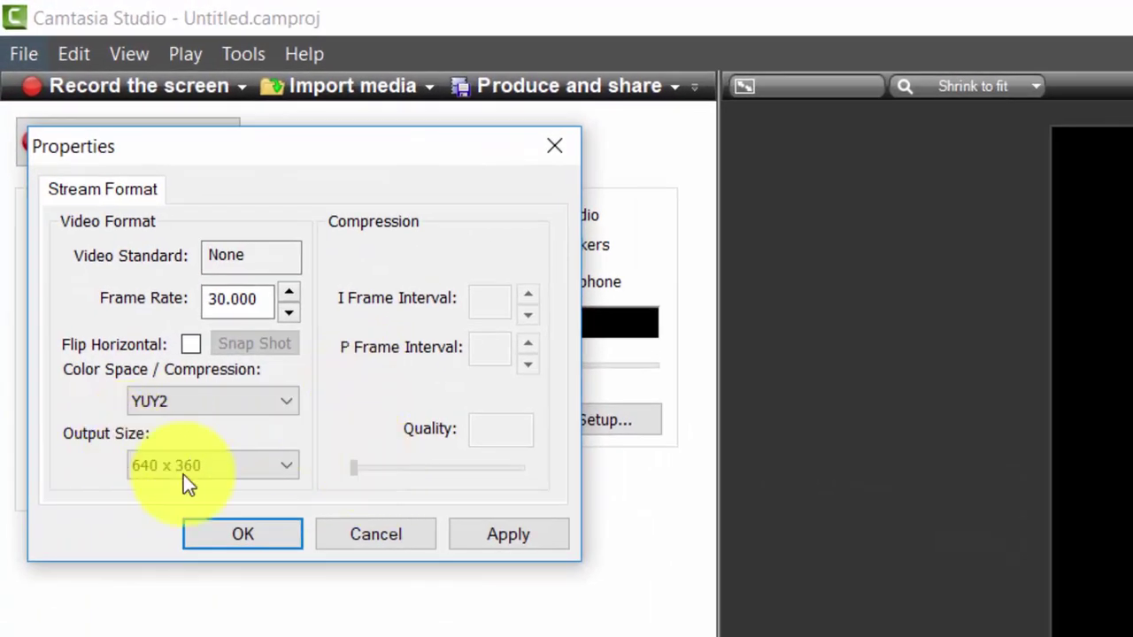
left_click(285, 466)
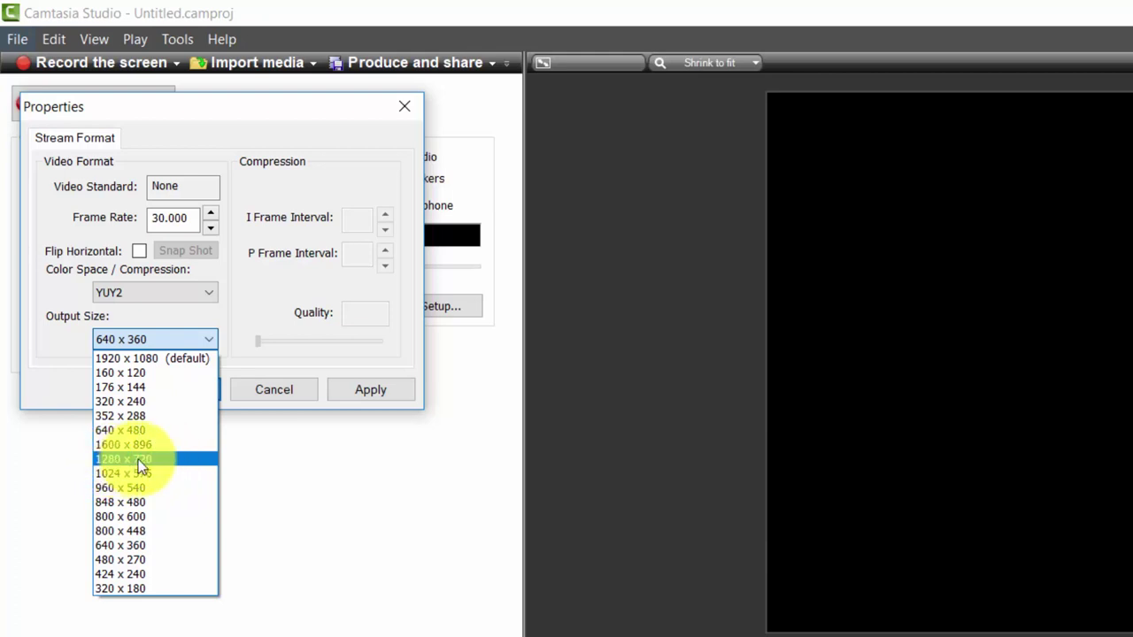
left_click(354, 449)
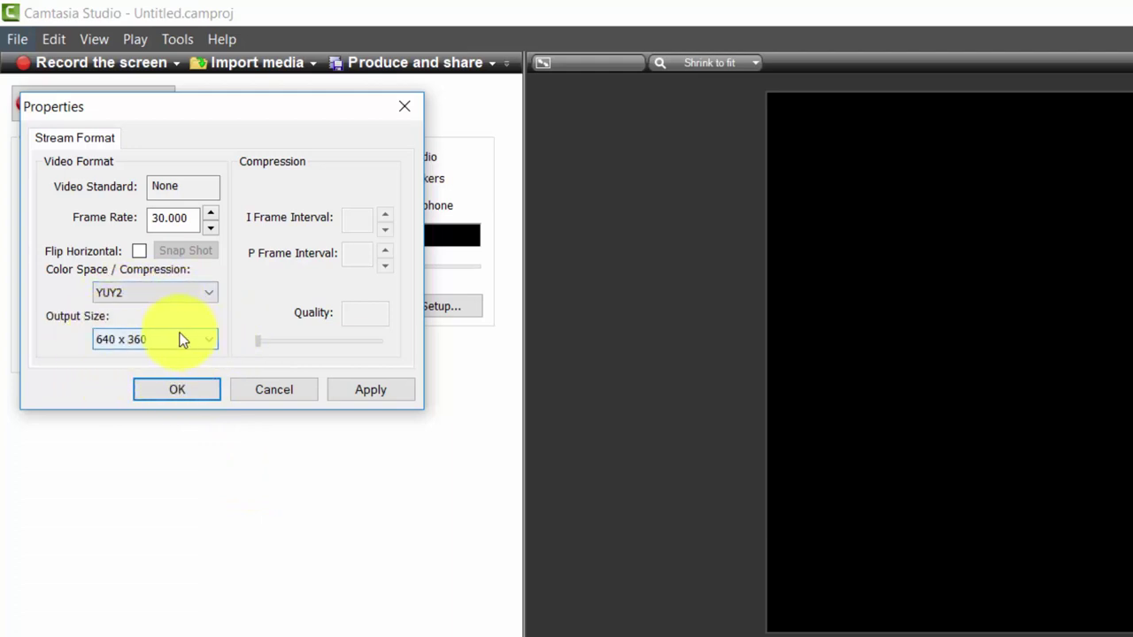
left_click(135, 340)
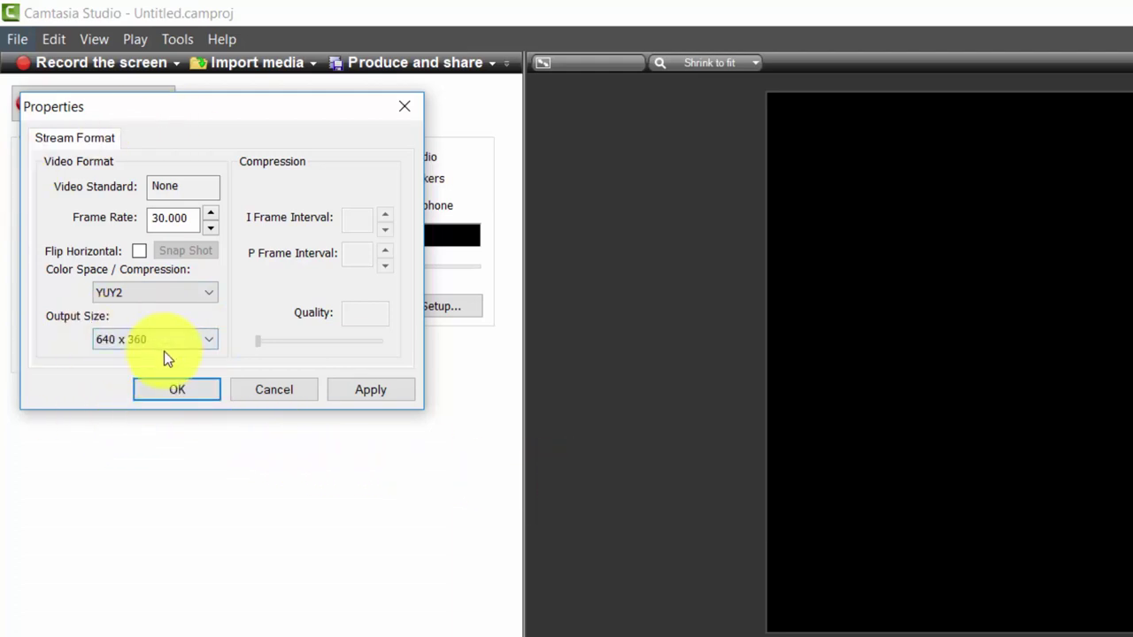
left_click(370, 388)
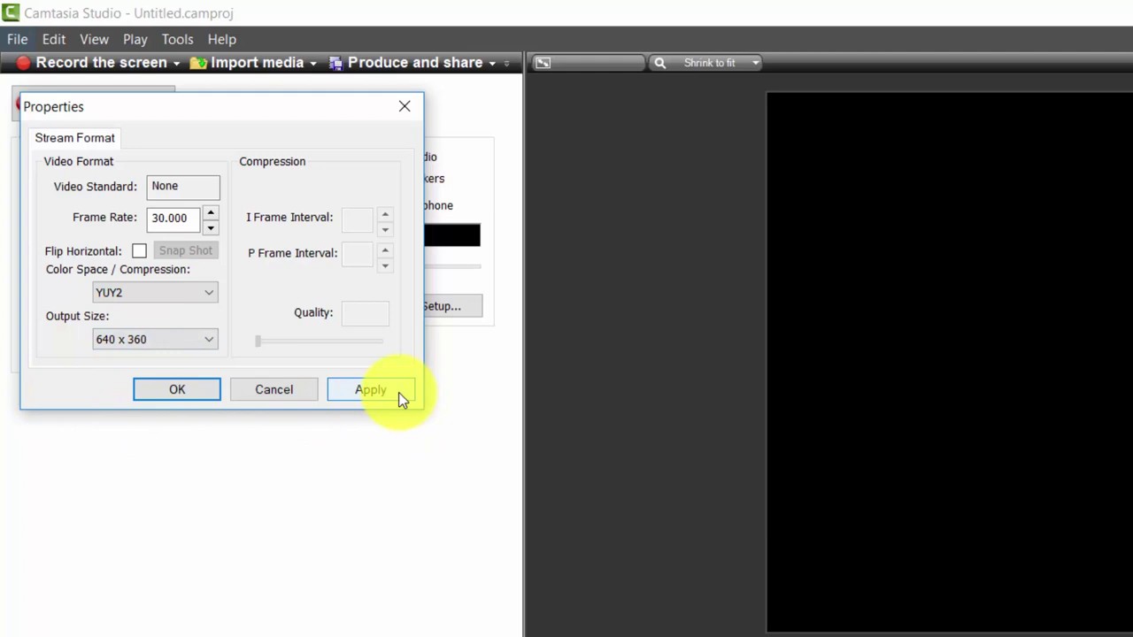
key("Return")
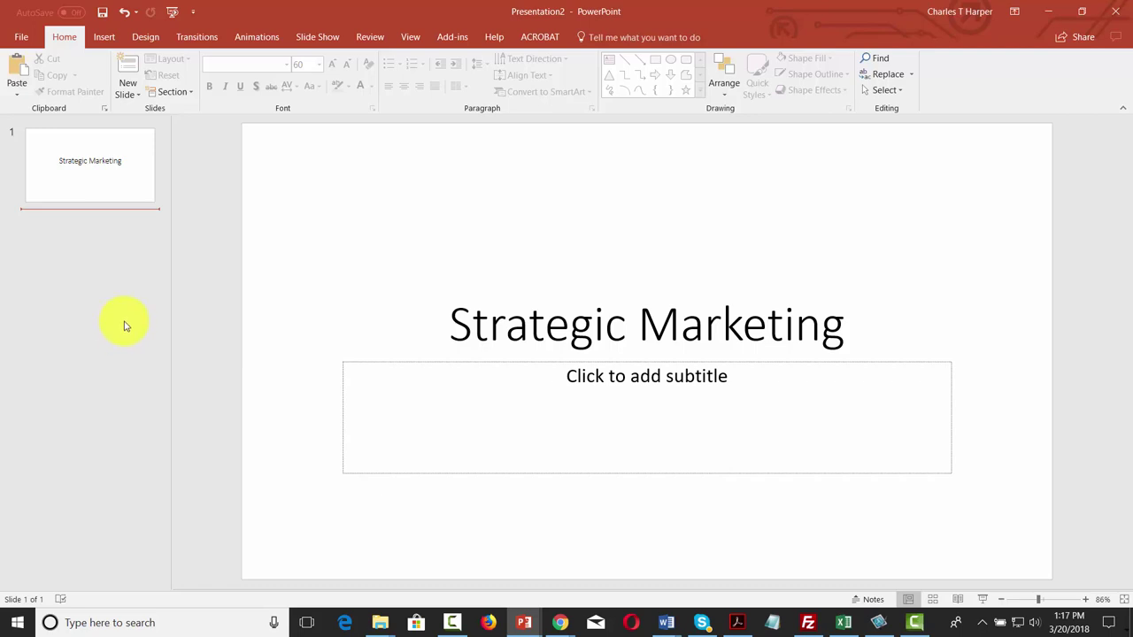
- In PowerPoint, open the slide size options for the Strategic Marketing presentation
left_click(145, 36)
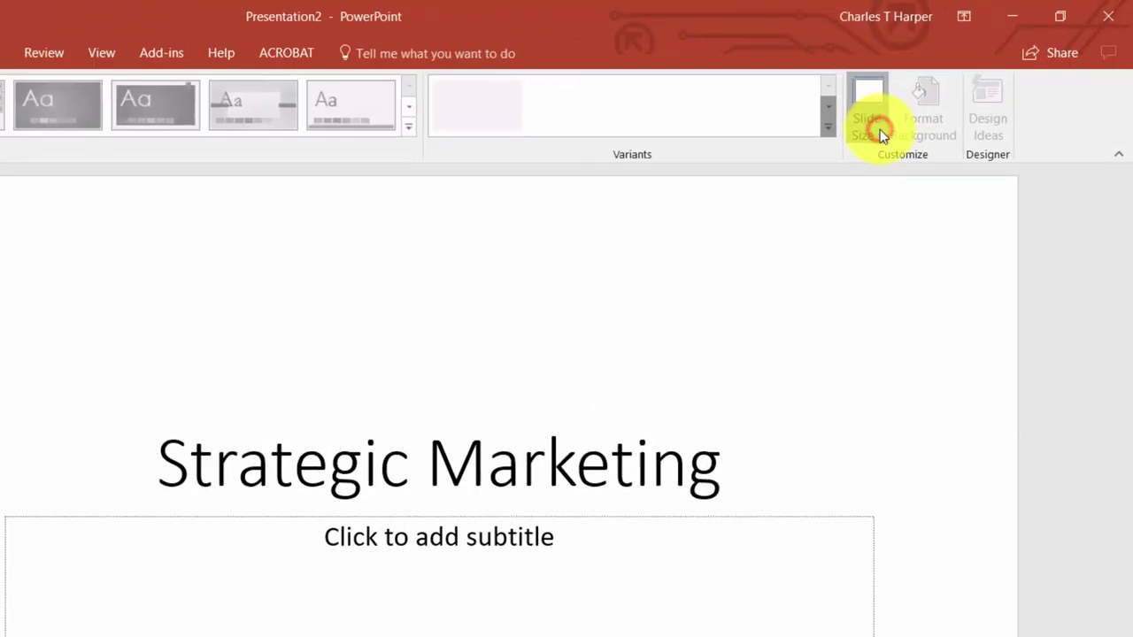
left_click(946, 86)
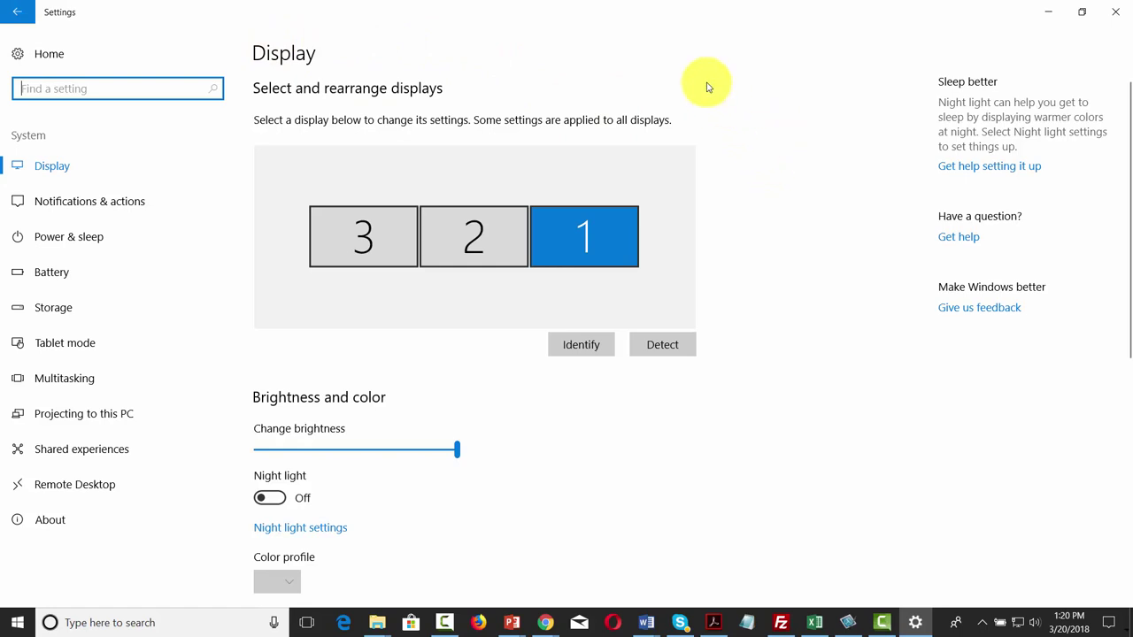
- In the Windows display settings, examine the display arrangement and the resolutions offered for display 1 without changing them
scroll(716, 92, "down", 1)
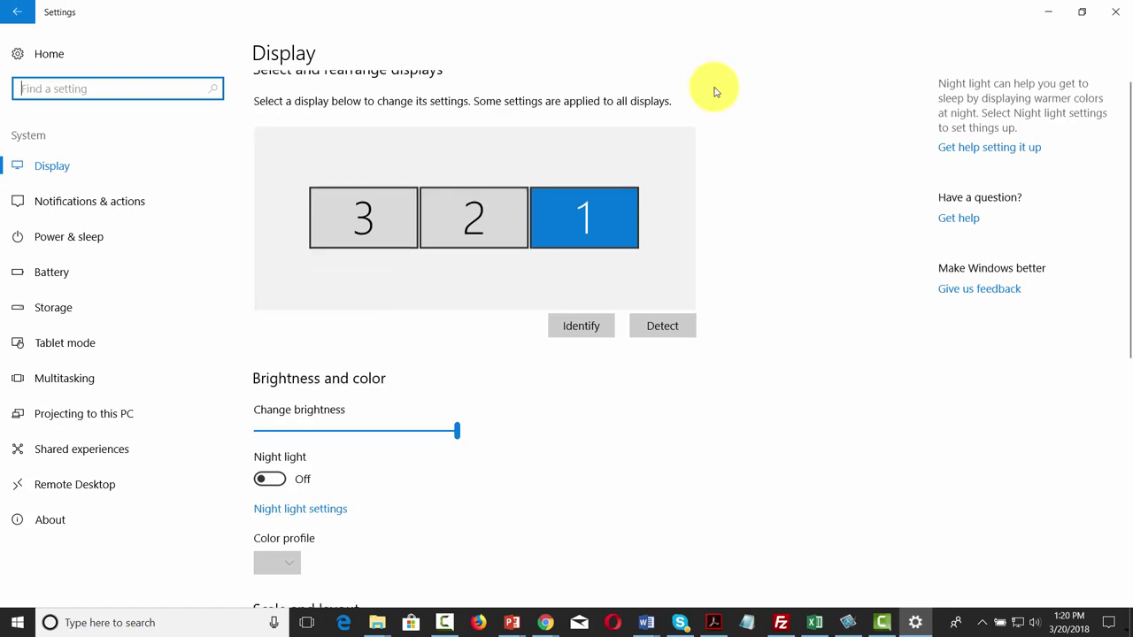
scroll(716, 92, "down", 5)
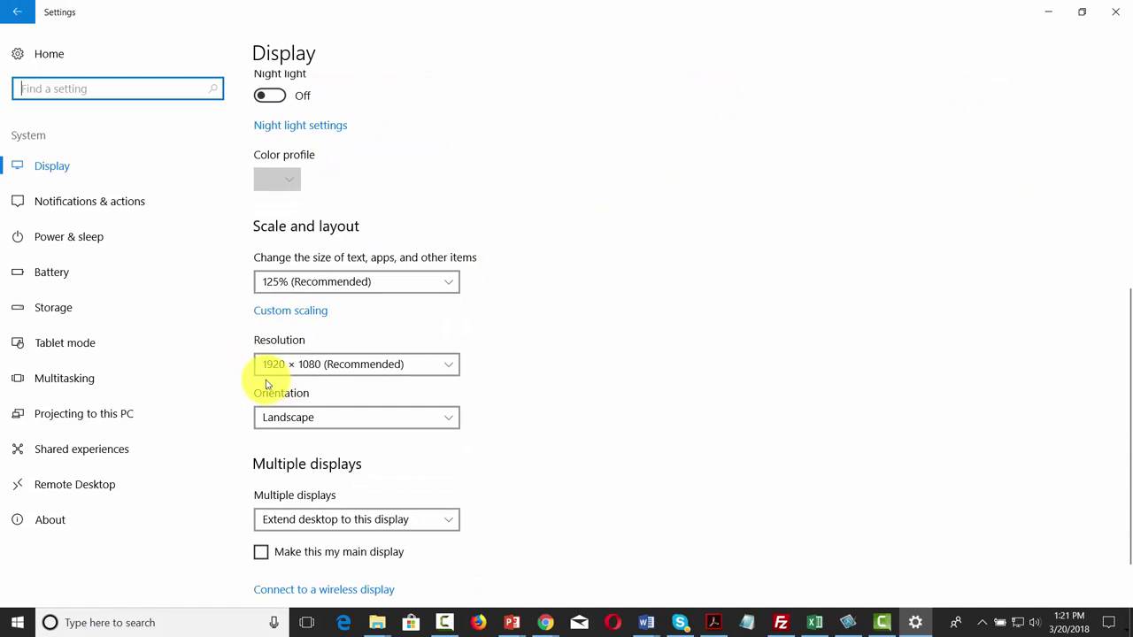
left_click(449, 367)
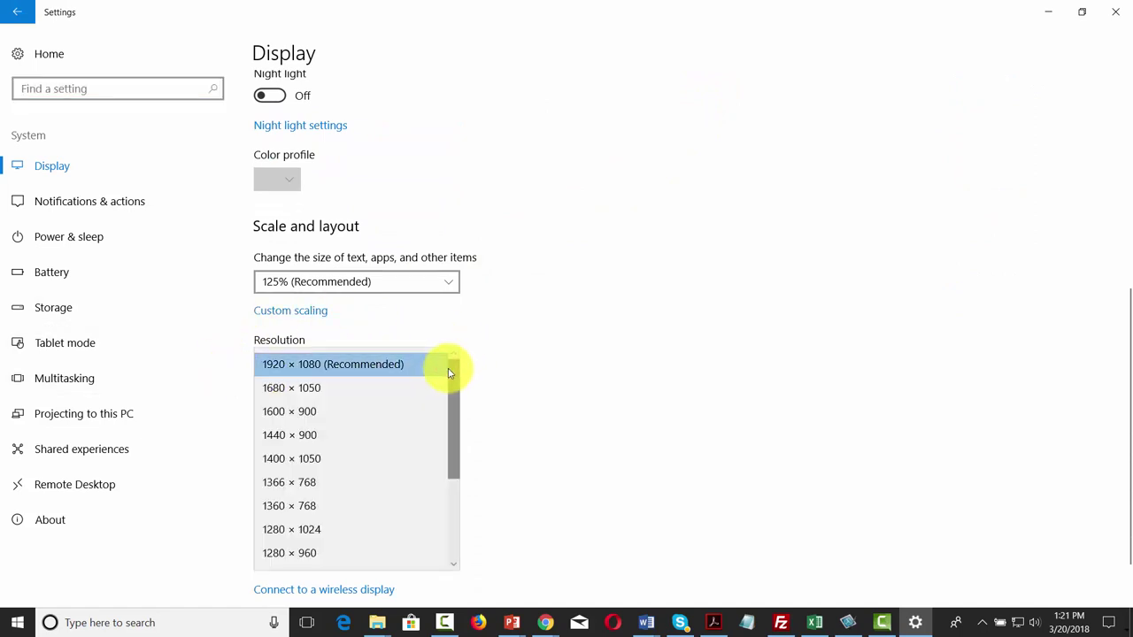
scroll(378, 521, "down", 1)
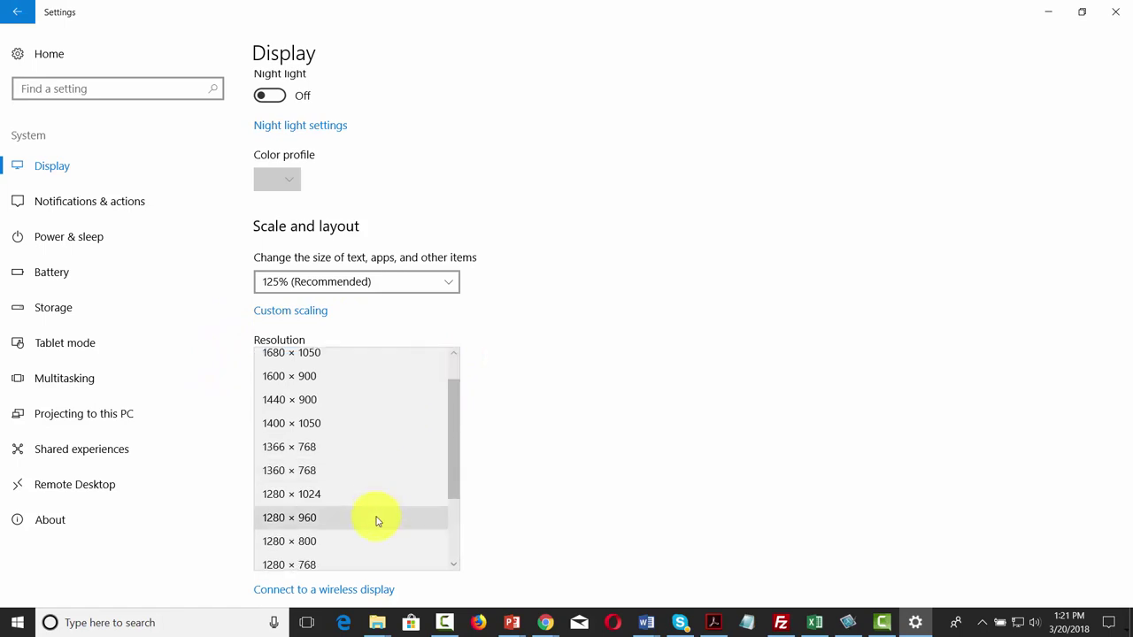
scroll(371, 540, "down", 1)
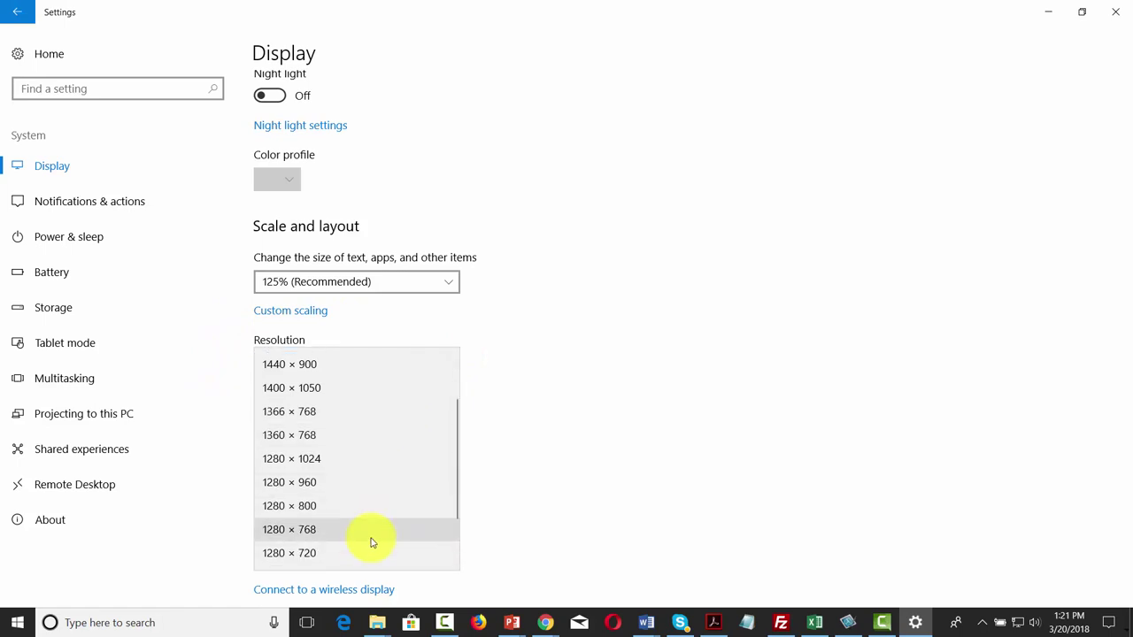
left_click(713, 450)
scroll(667, 452, "up", 2)
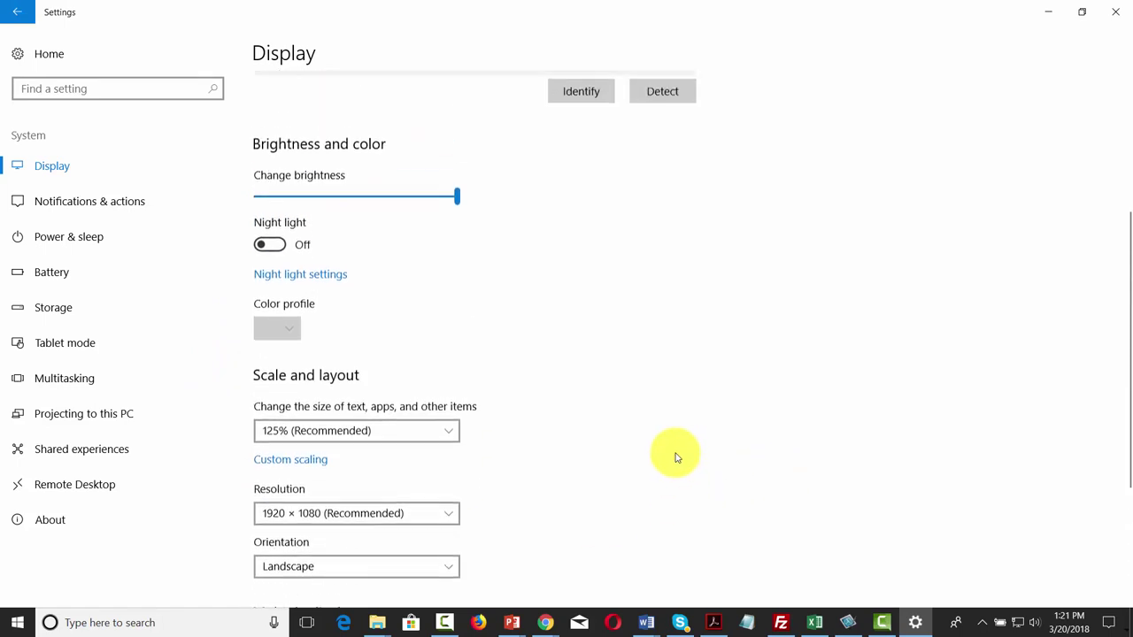
scroll(675, 458, "up", 3)
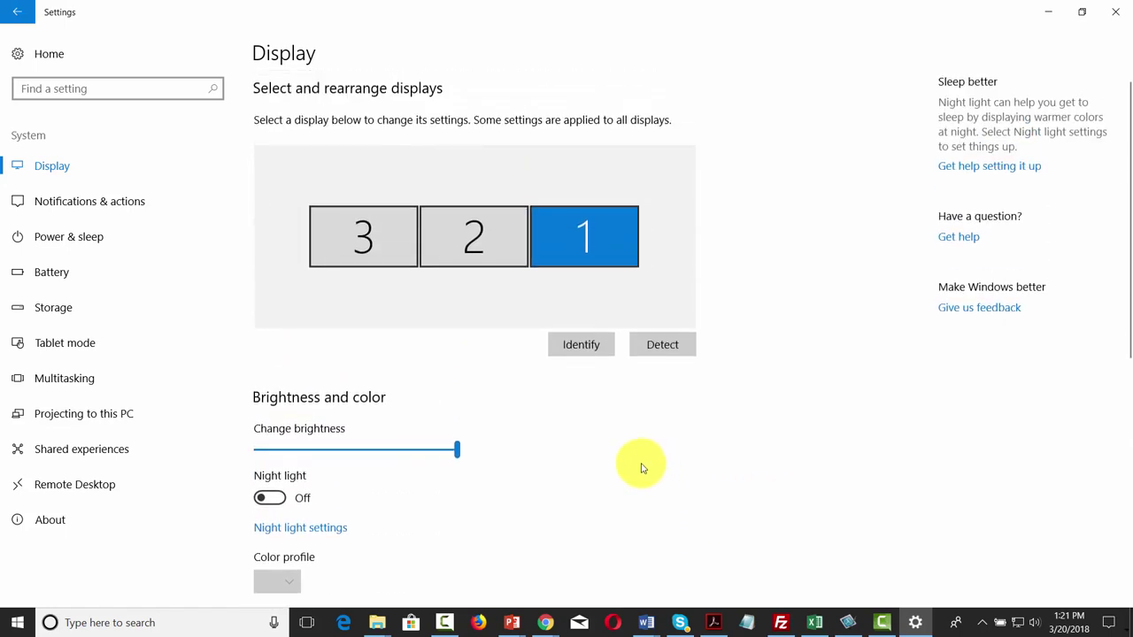
scroll(615, 468, "down", 5)
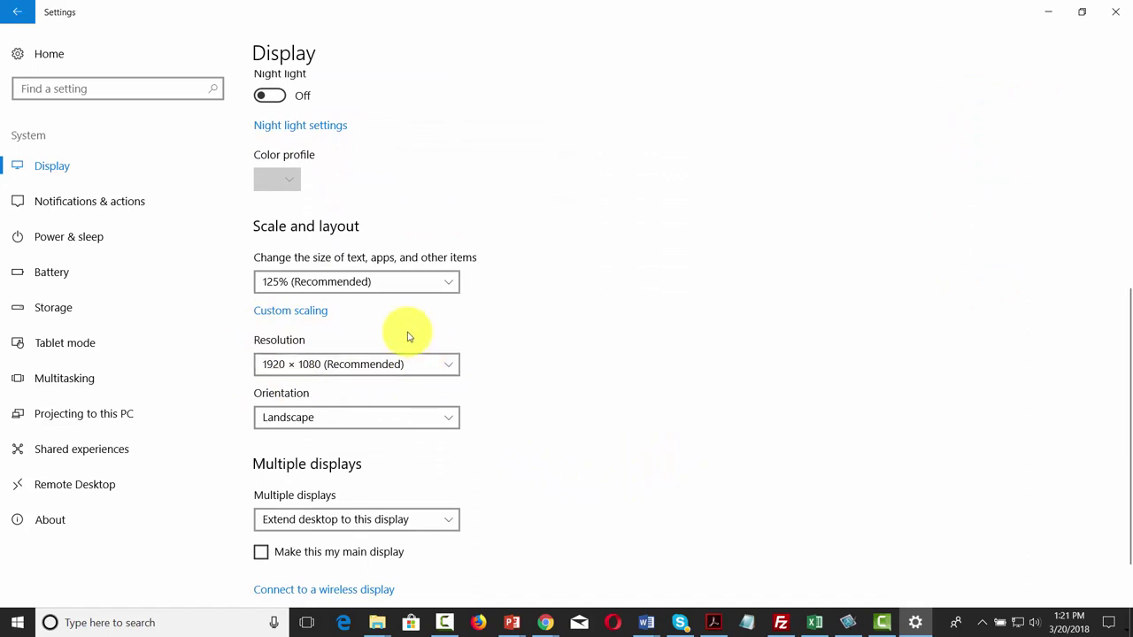
scroll(584, 405, "up", 10)
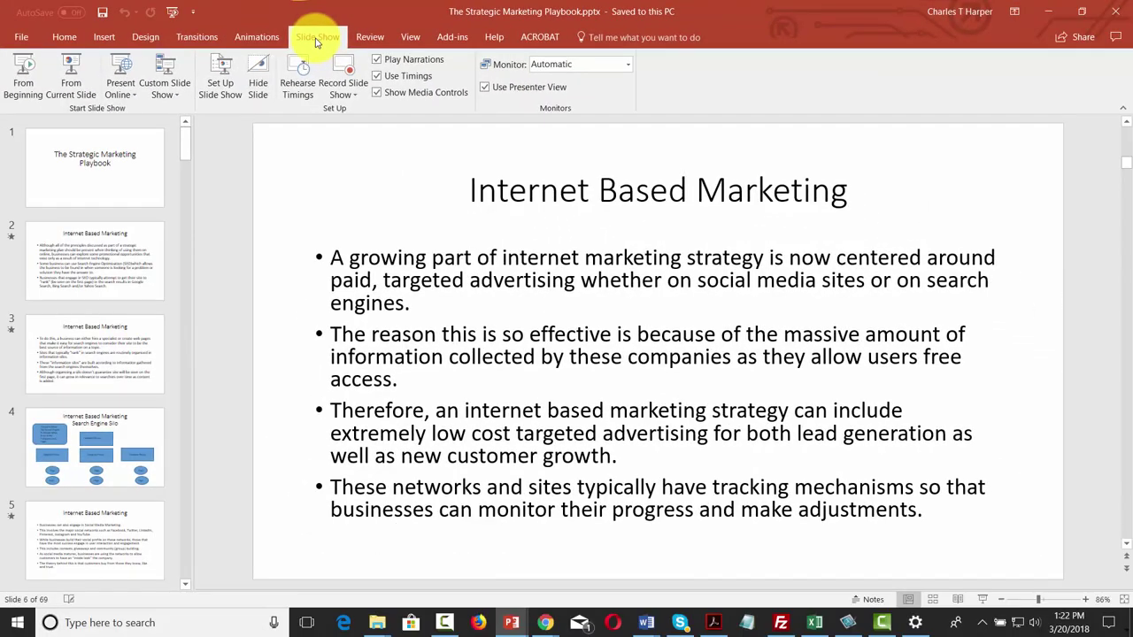
- Start The Strategic Marketing Playbook slide show in PowerPoint from the beginning and advance to slide 3
left_click(26, 67)
left_click(575, 237)
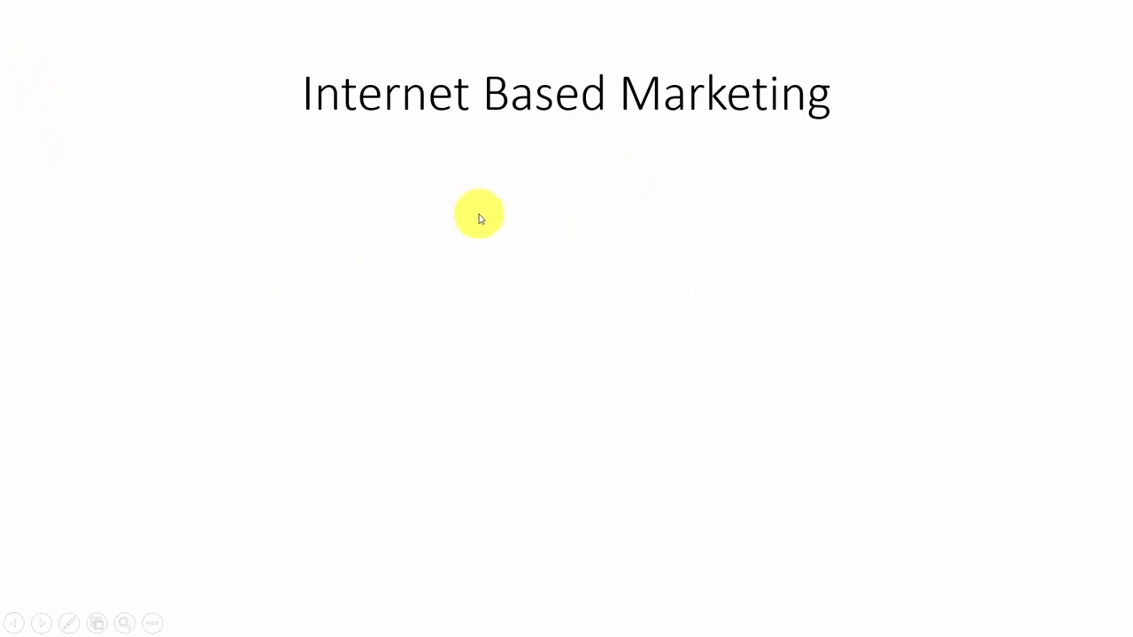
left_click(446, 228)
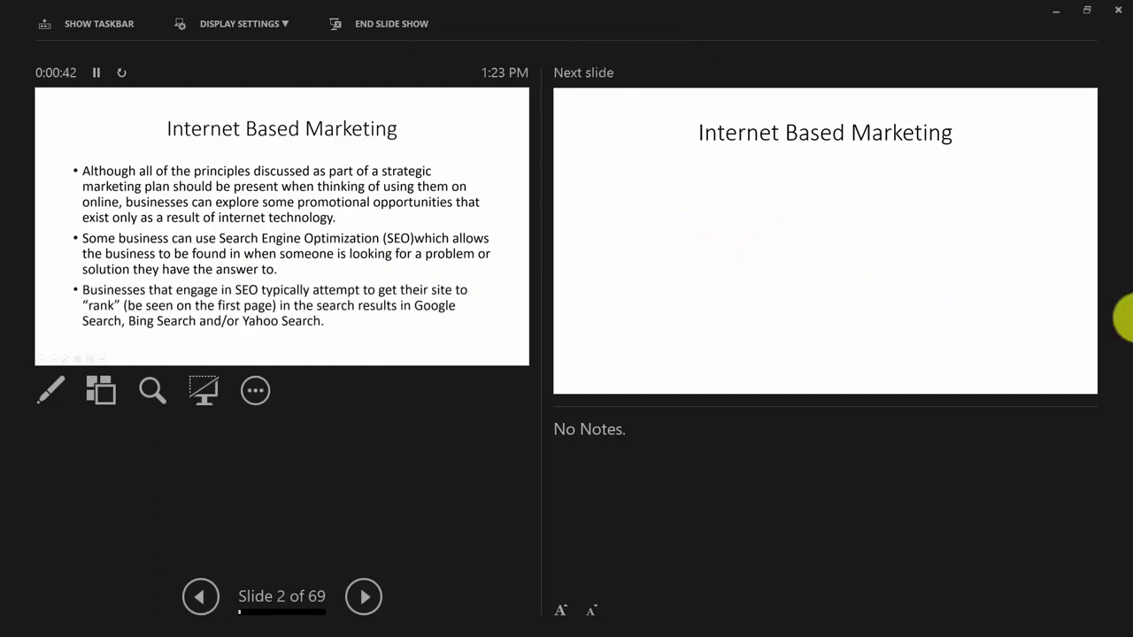
key("Right")
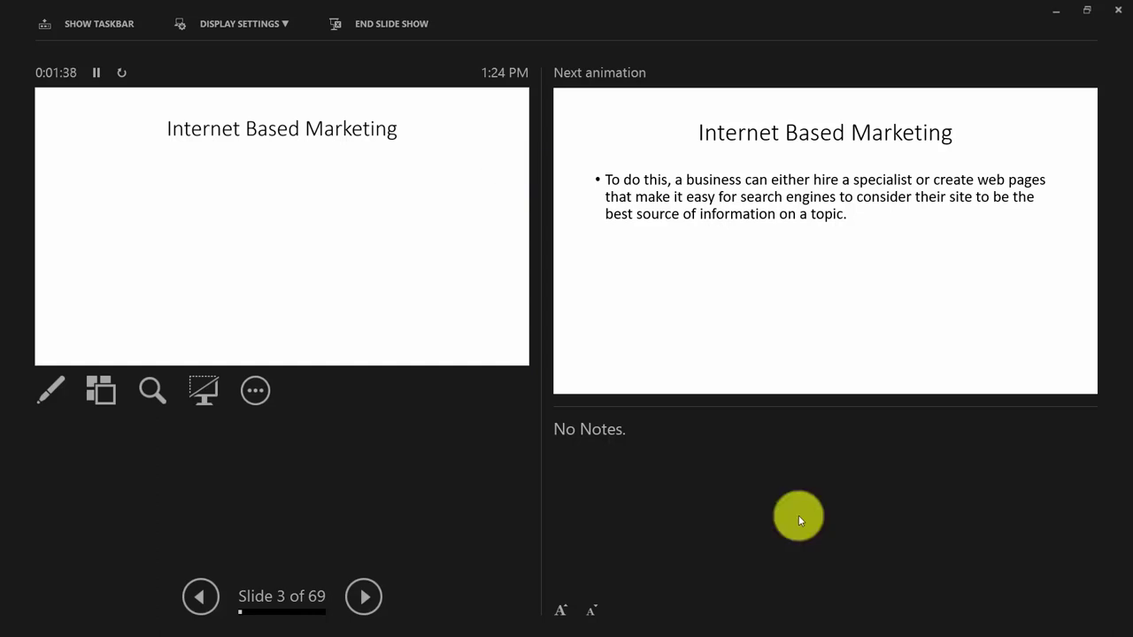
- Swap the presenter view and the slide show between the displays
left_click(257, 27)
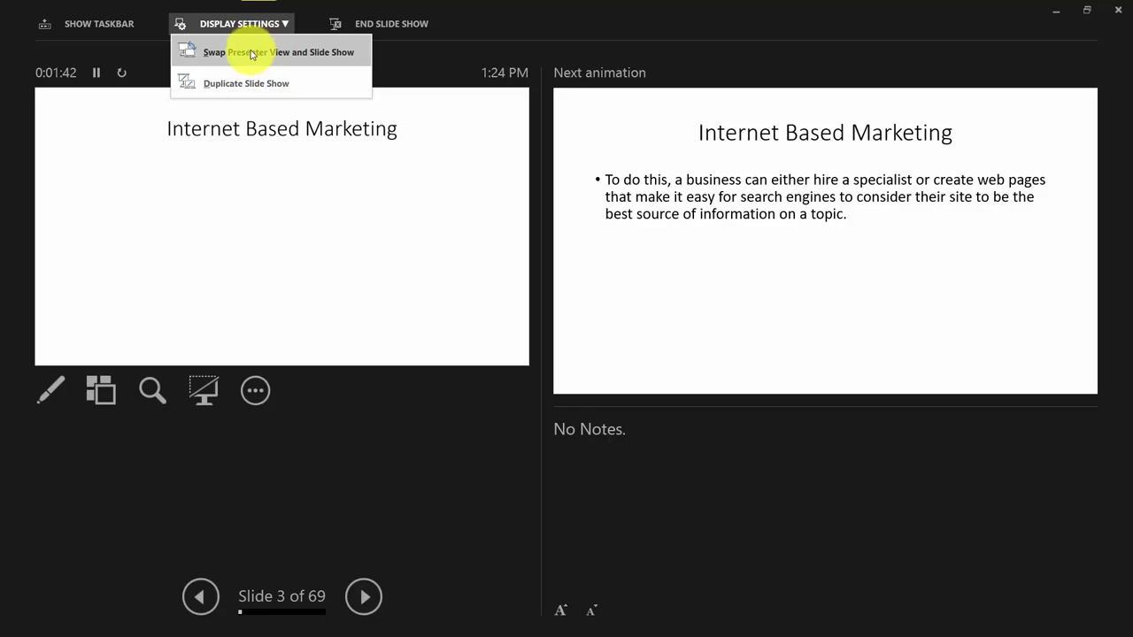
left_click(251, 54)
left_click(271, 154)
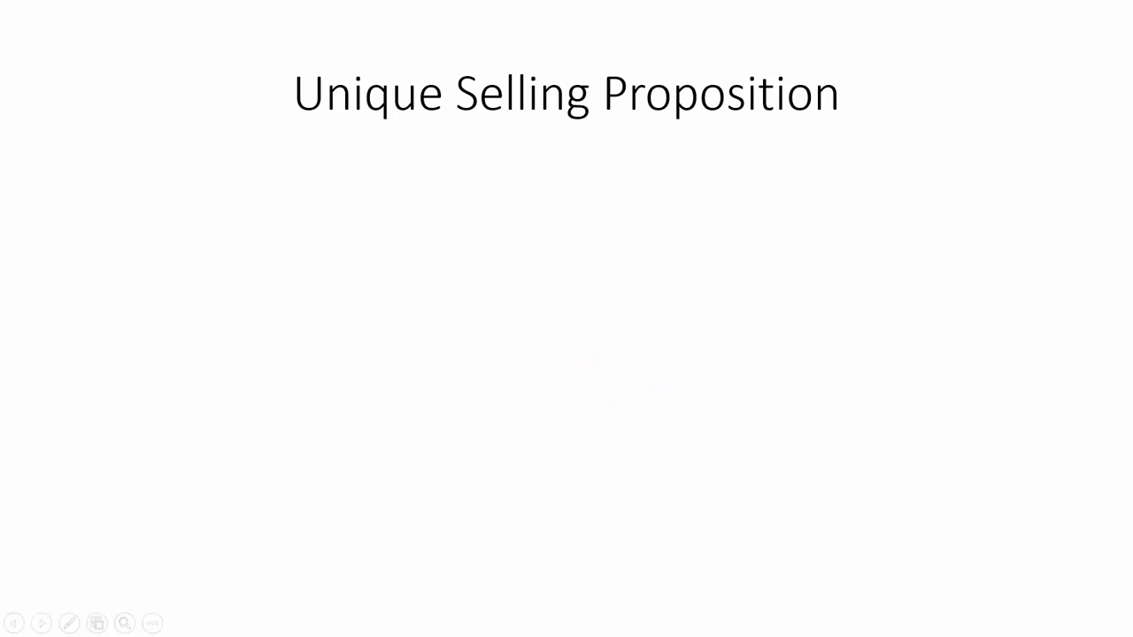
- Return to the presenter view, show all slides as thumbnails and look through them to the last slide
key("alt+Tab")
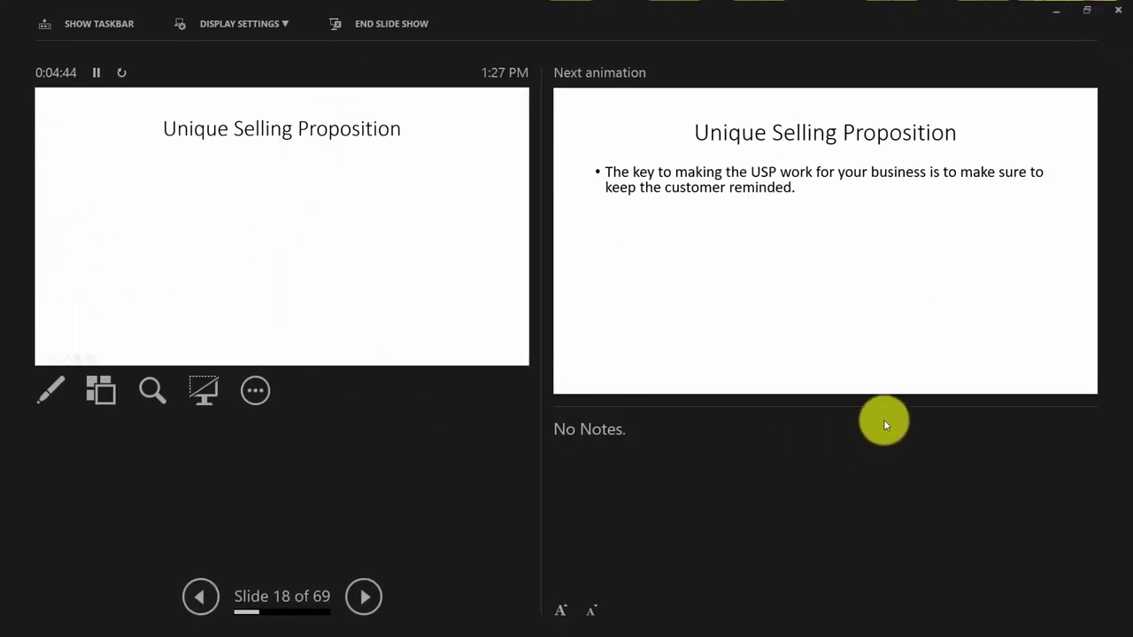
left_click(100, 390)
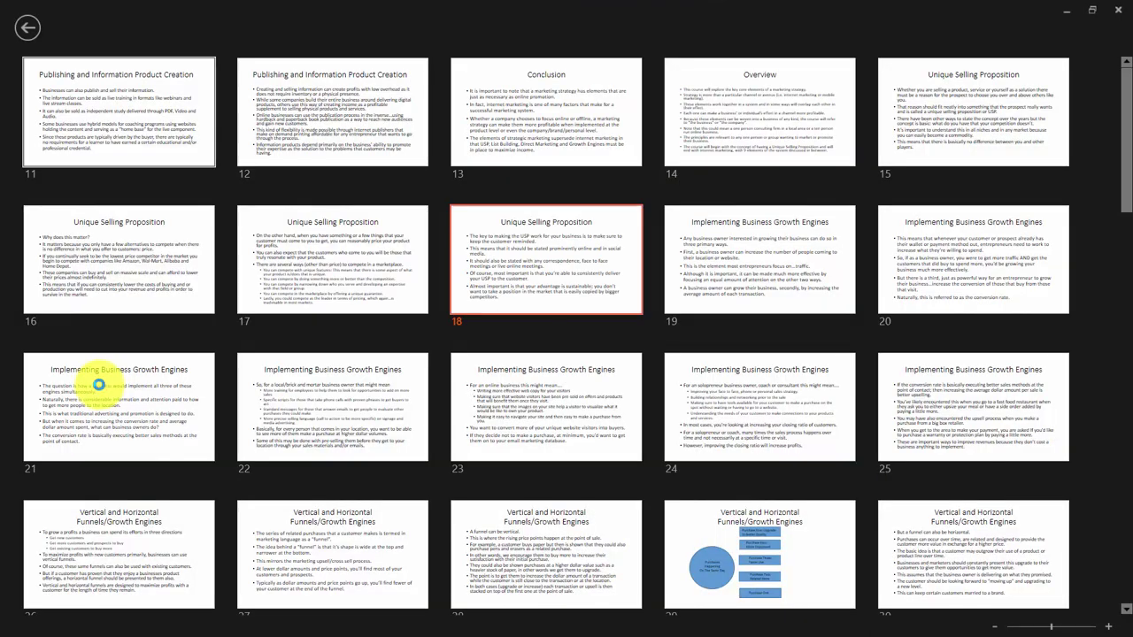
scroll(485, 336, "down", 3)
scroll(486, 336, "down", 8)
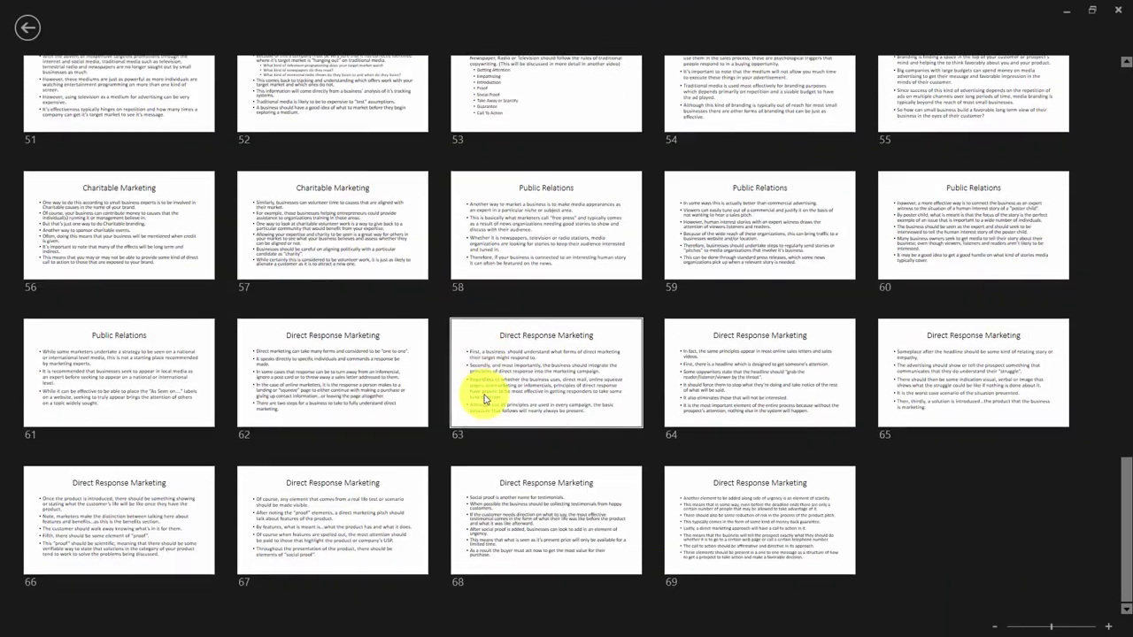
- Jump the slide show to slide 68, and use the slide thumbnails to go back to slide 13, Conclusion
left_click(493, 494)
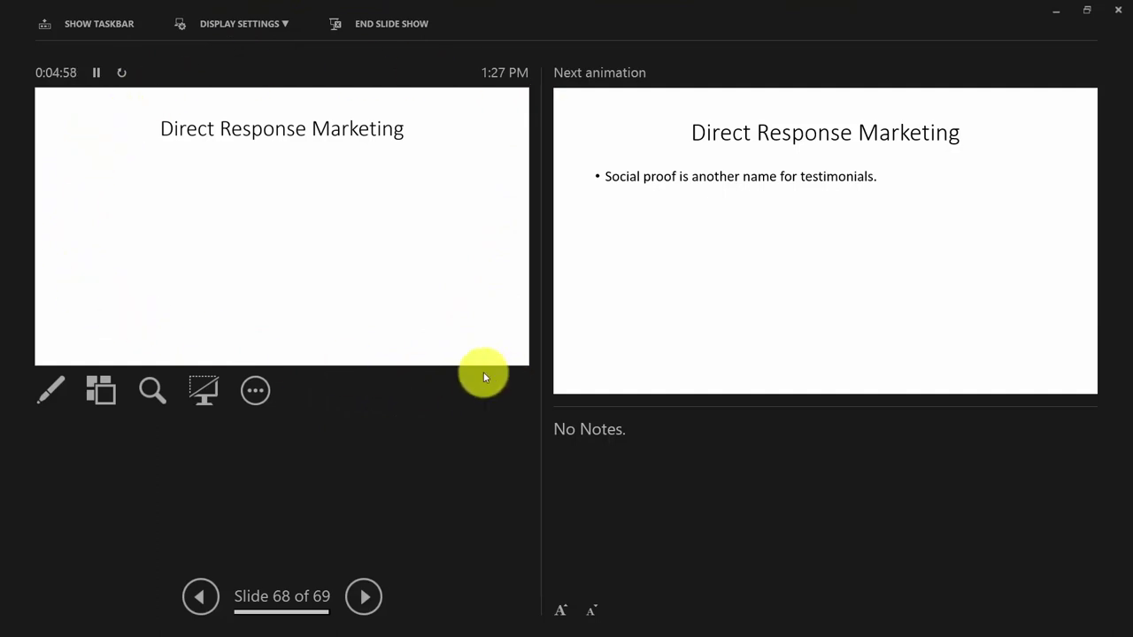
left_click(99, 388)
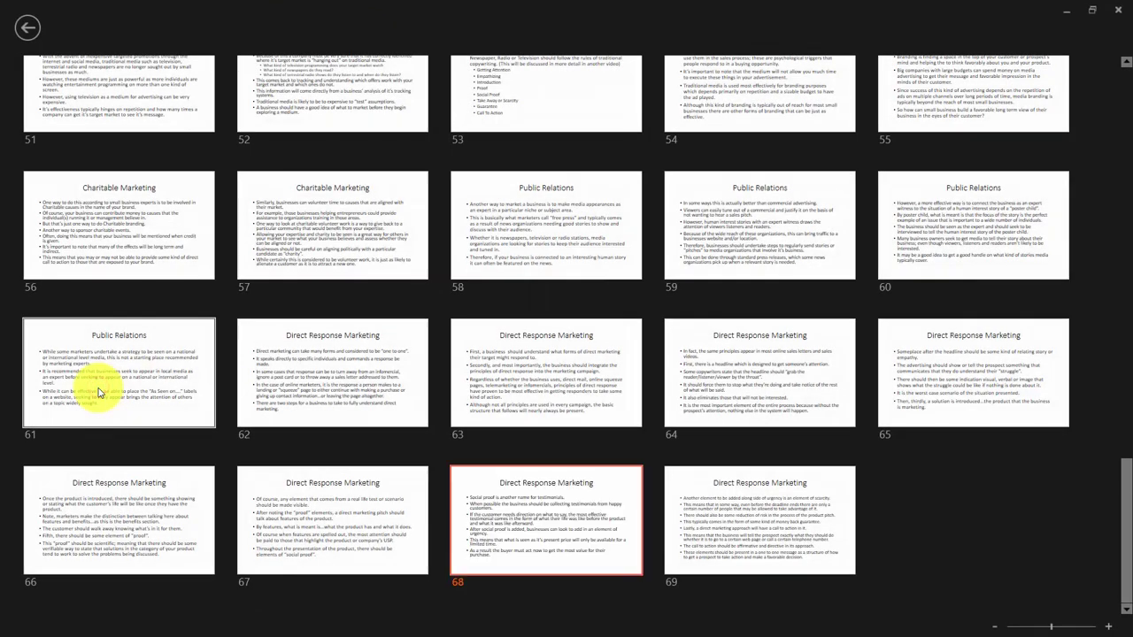
scroll(425, 410, "up", 10)
scroll(428, 415, "up", 2)
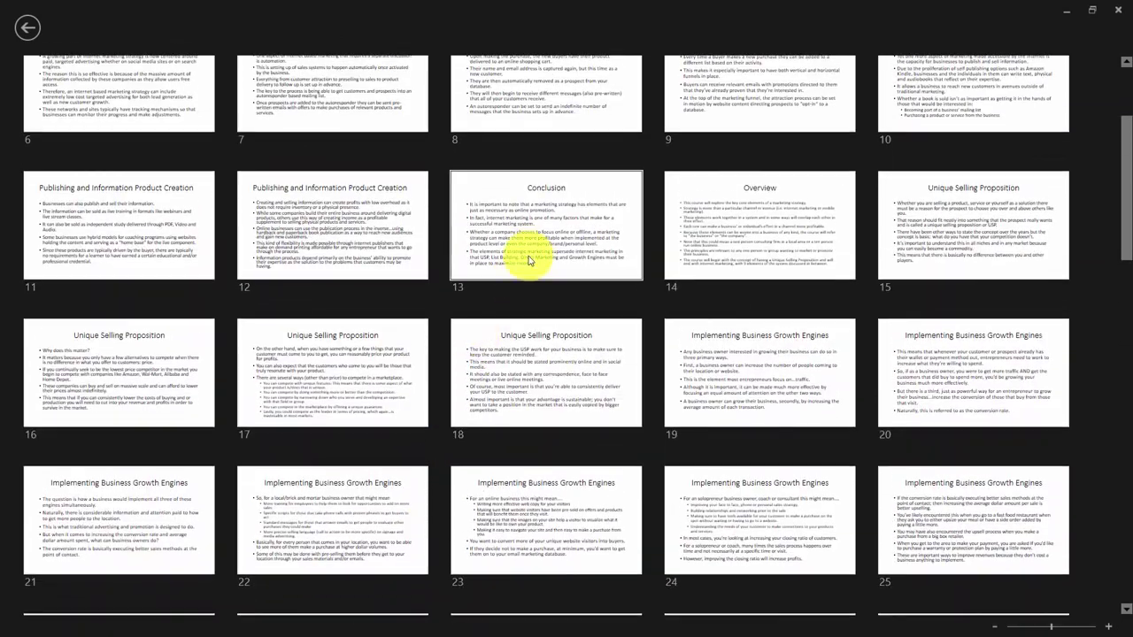
left_click(519, 254)
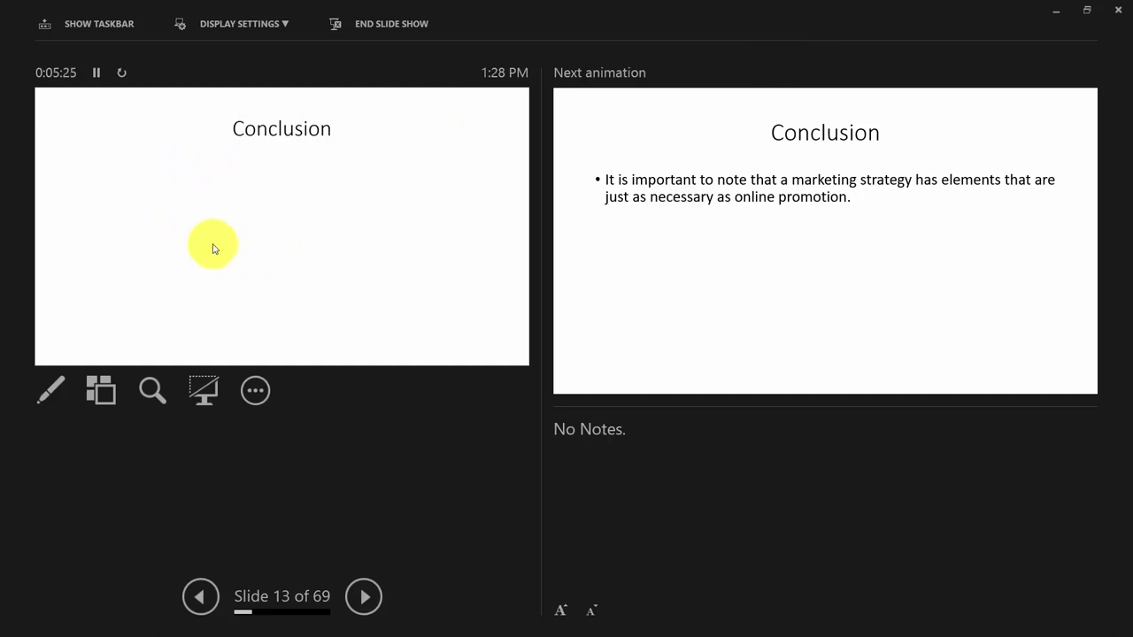
- Swap the presenter view and the slide show so the Conclusion slide fills this display
left_click(283, 27)
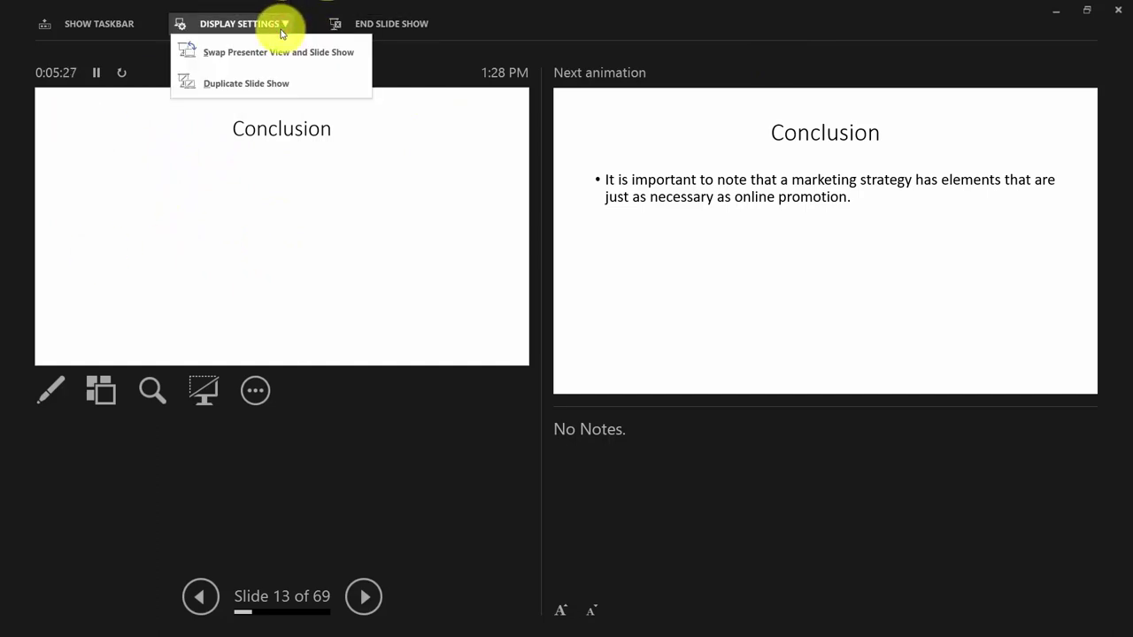
left_click(262, 53)
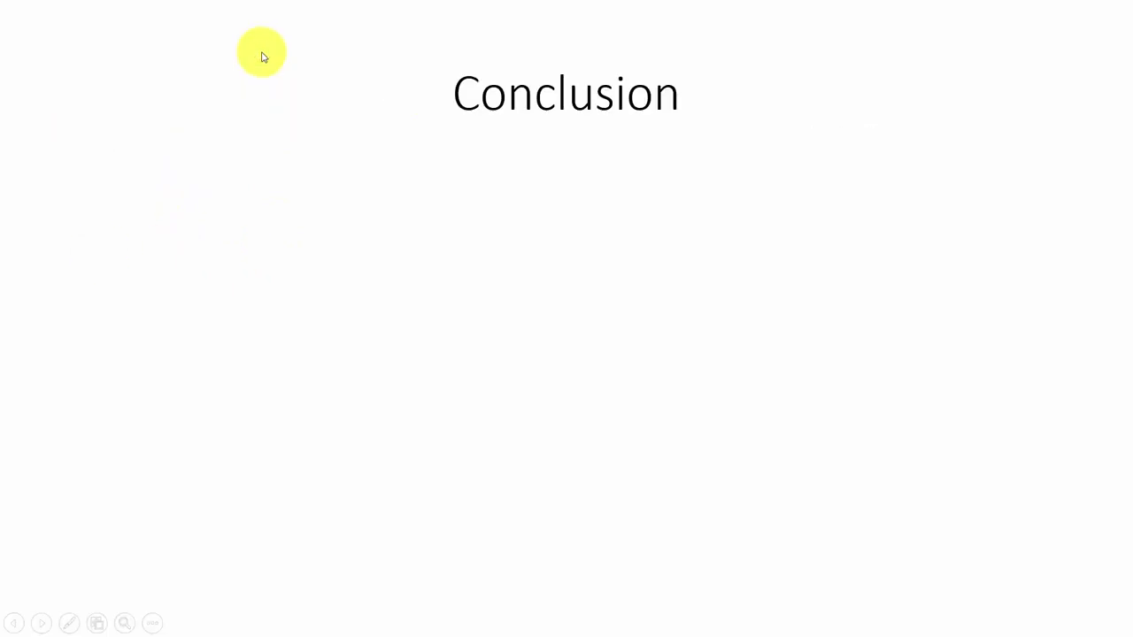
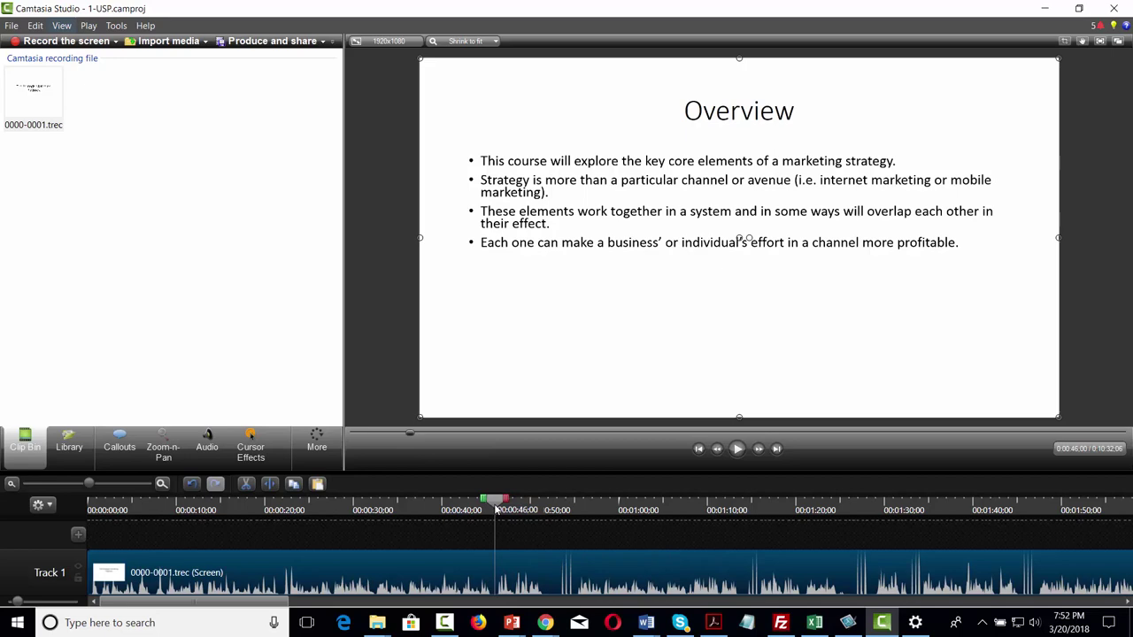
- In the Camtasia project 1-USP, cut the sections from 0:46:00 to 0:55:04 and from 1:02:08 to 1:06:14 out of the recording
left_click_drag(507, 501, 578, 500)
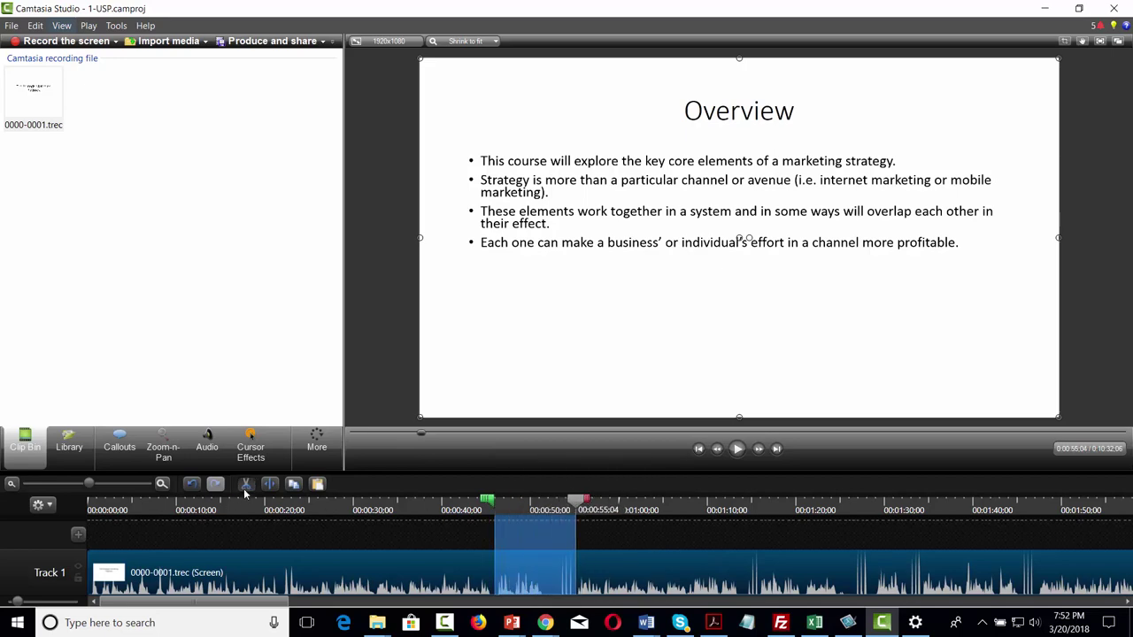
left_click(245, 491)
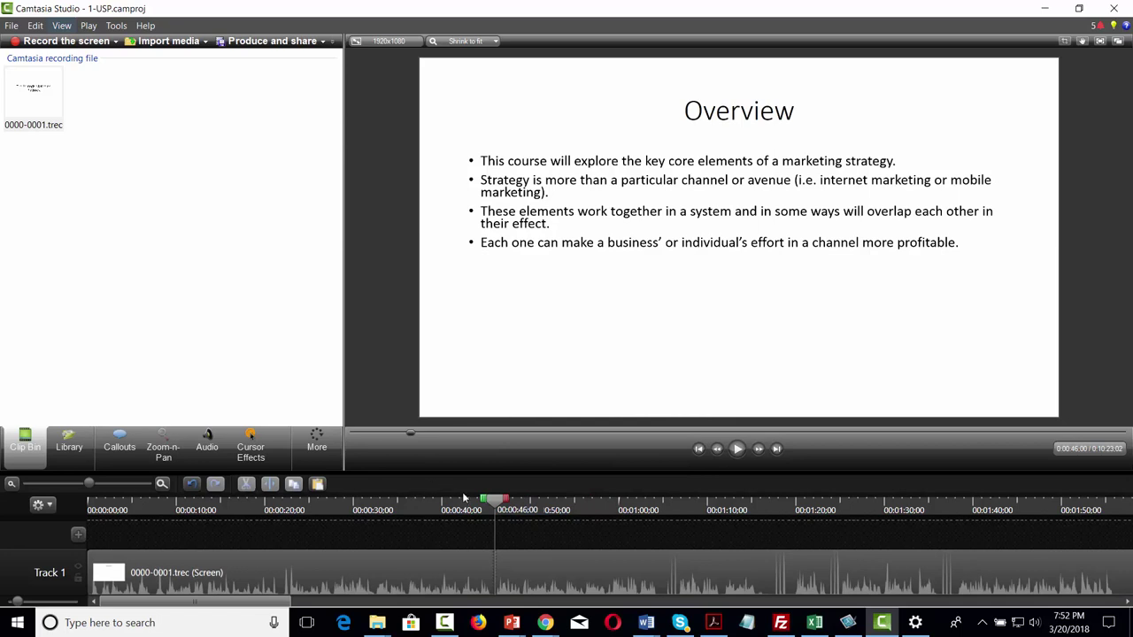
mouse_move(496, 504)
left_mouse_down()
mouse_move(637, 514)
mouse_move(682, 504)
left_mouse_up()
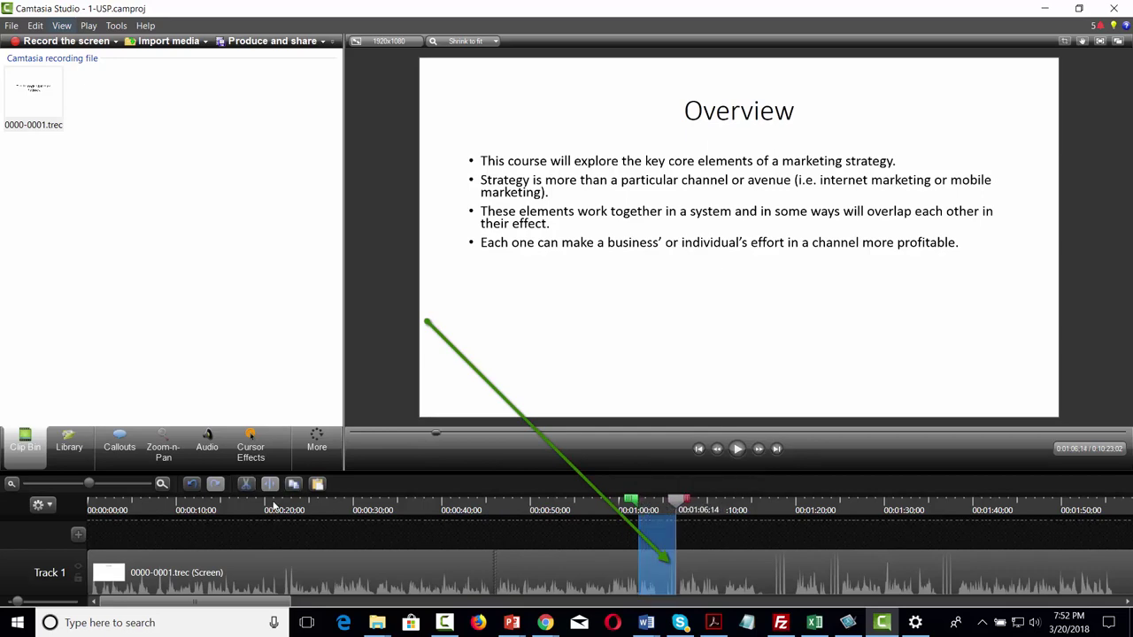
left_click(247, 484)
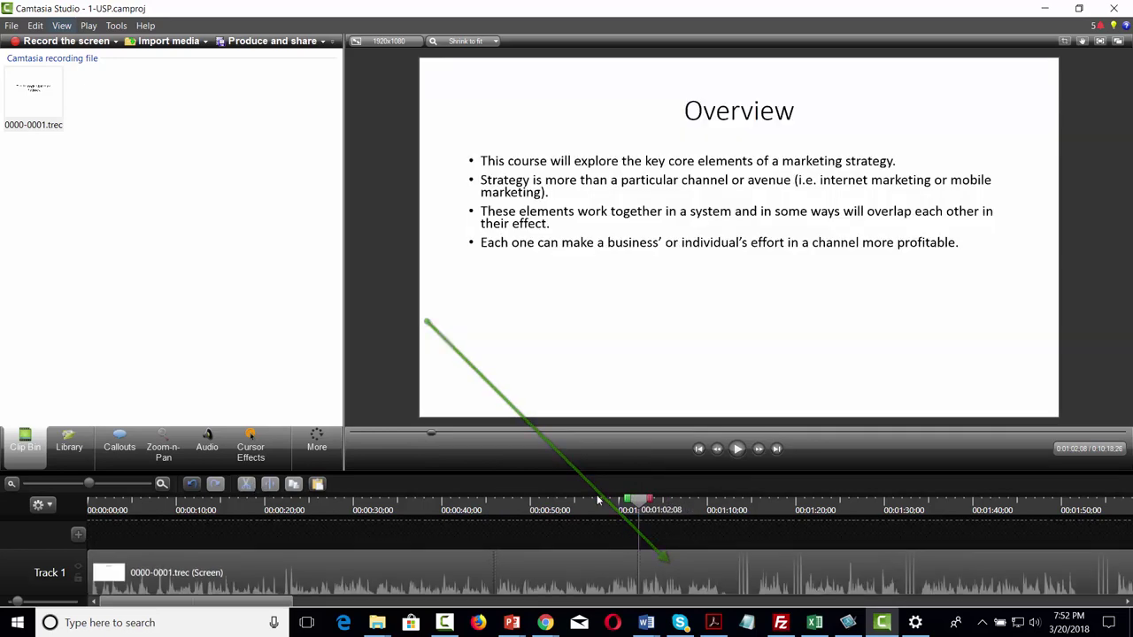
- Cut the next unwanted section starting at 1:07:16 out of the recording and save the project
mouse_move(635, 501)
left_mouse_down()
mouse_move(773, 508)
mouse_move(754, 505)
left_mouse_up()
left_click(250, 489)
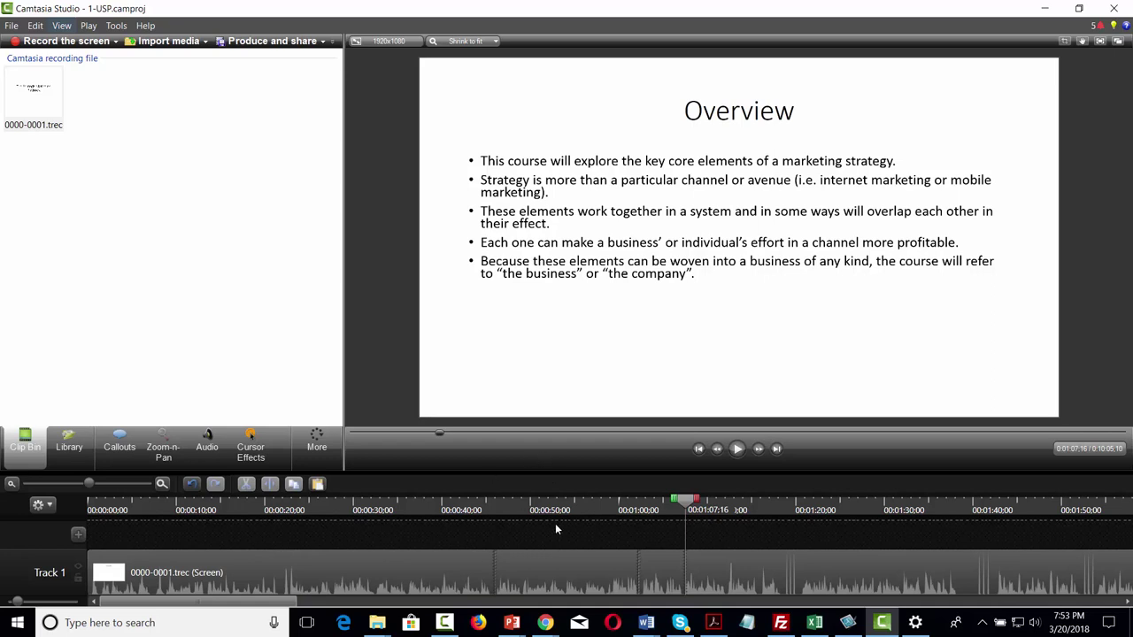
left_click(9, 25)
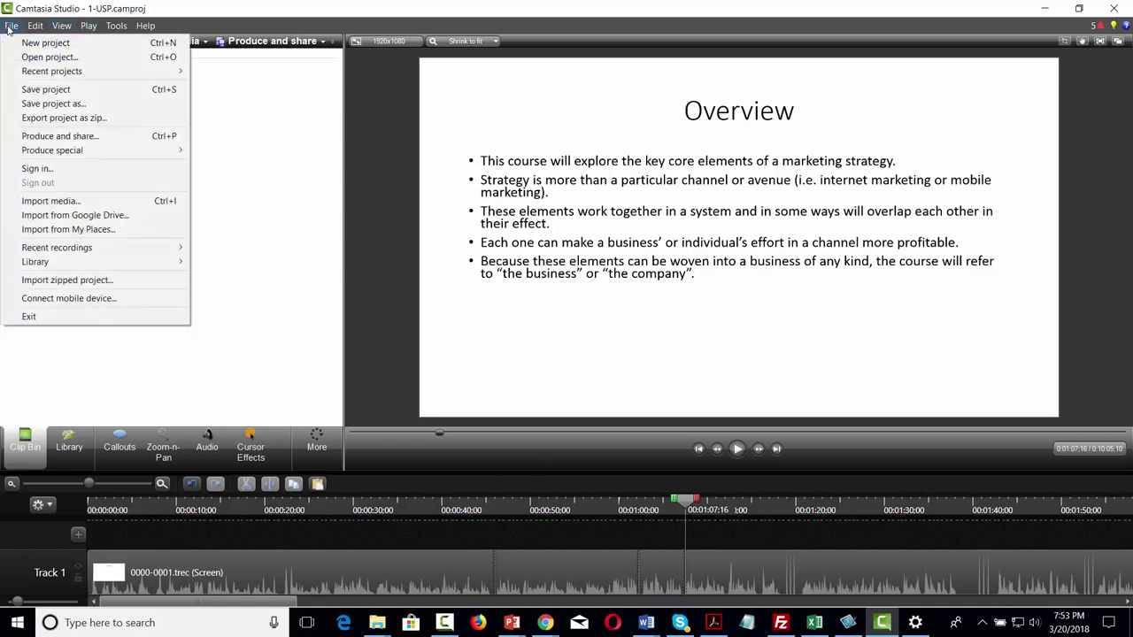
left_click(52, 90)
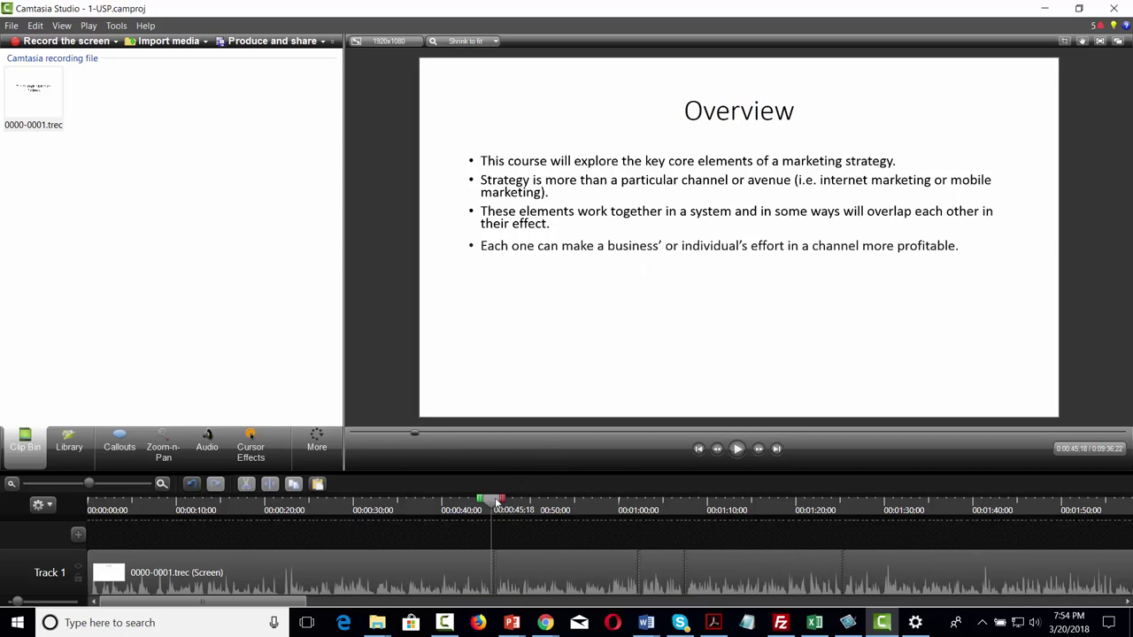
- Move the playhead back to 0:11:22 and save the project
left_click_drag(496, 503, 191, 502)
left_click(11, 26)
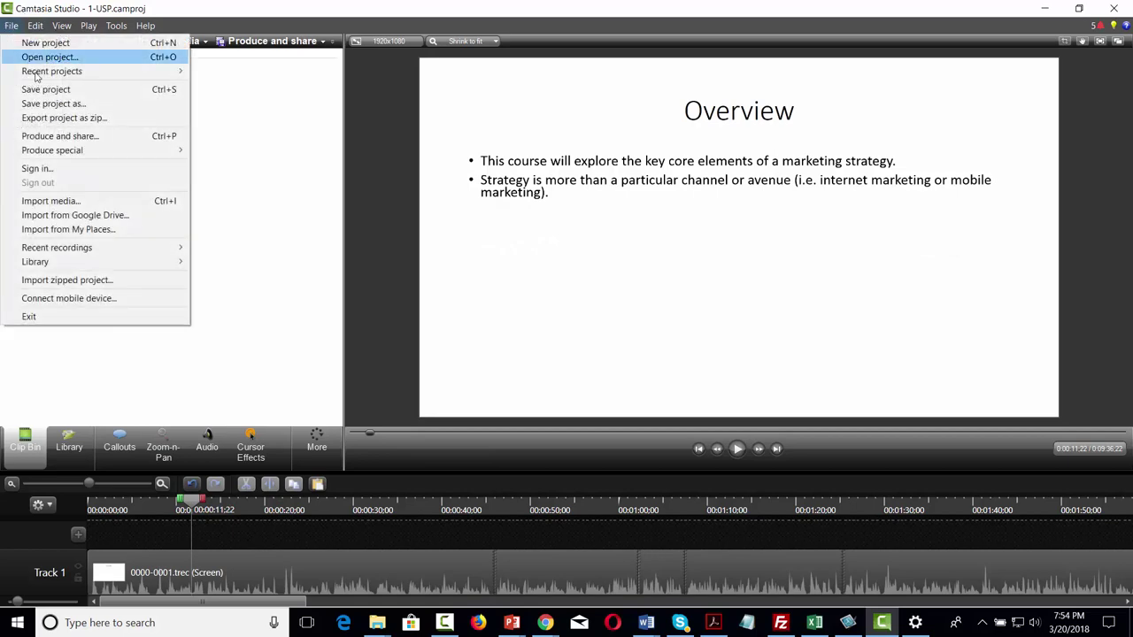
left_click(48, 88)
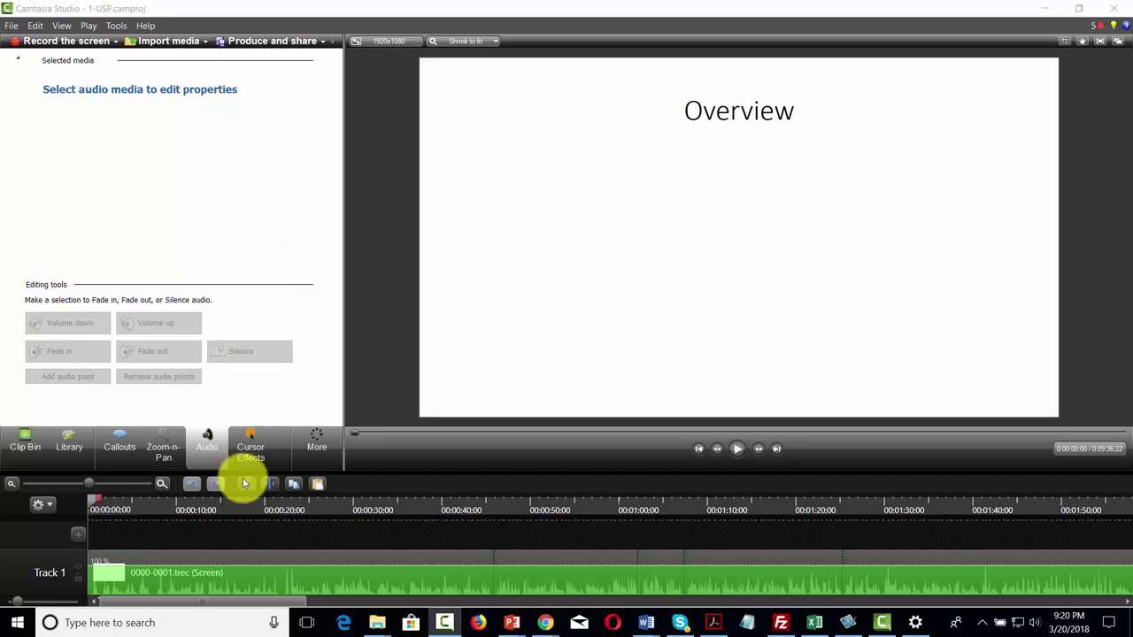
- Select the recording clip for audio editing and mark the silent stretch from 8:22:10 to 8:29:00 on the timeline
left_click(262, 560)
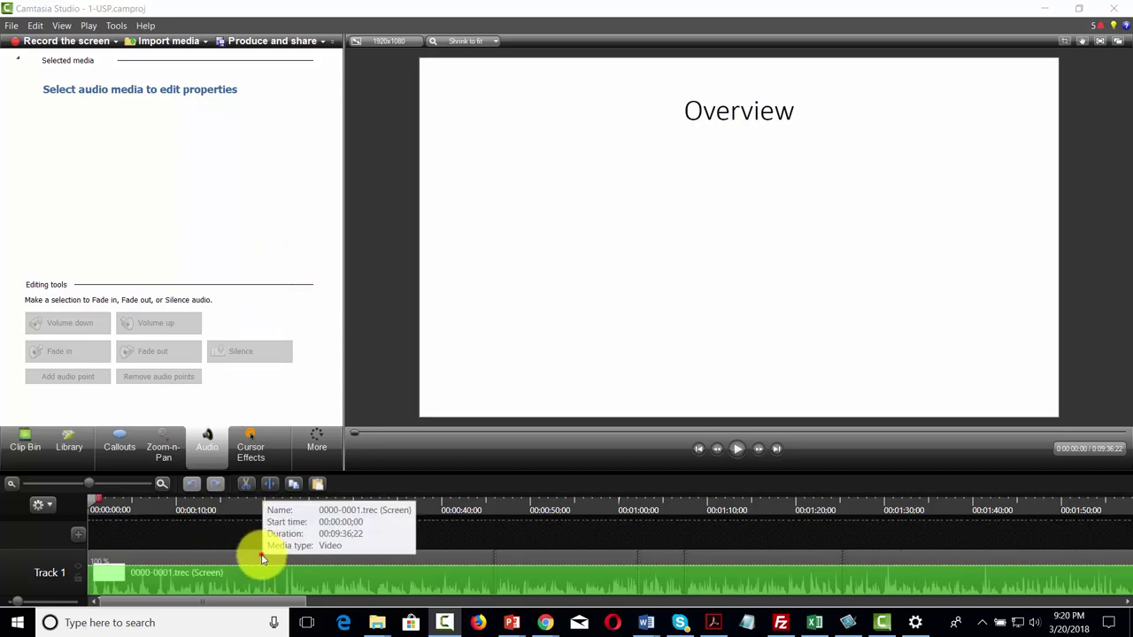
left_click(264, 558)
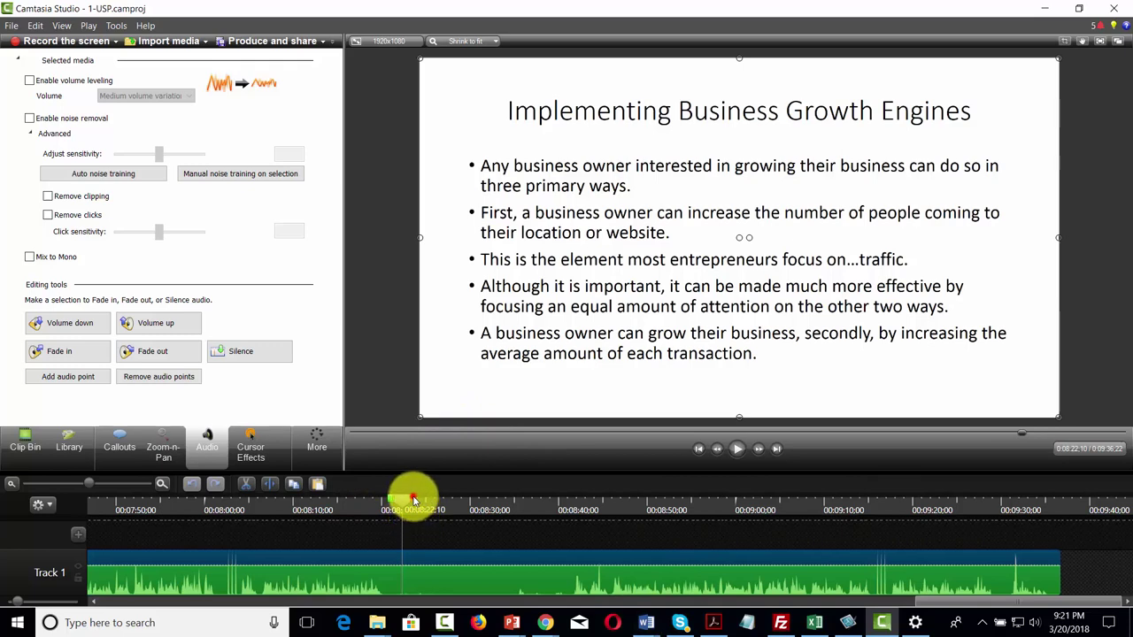
left_click_drag(405, 496, 472, 501)
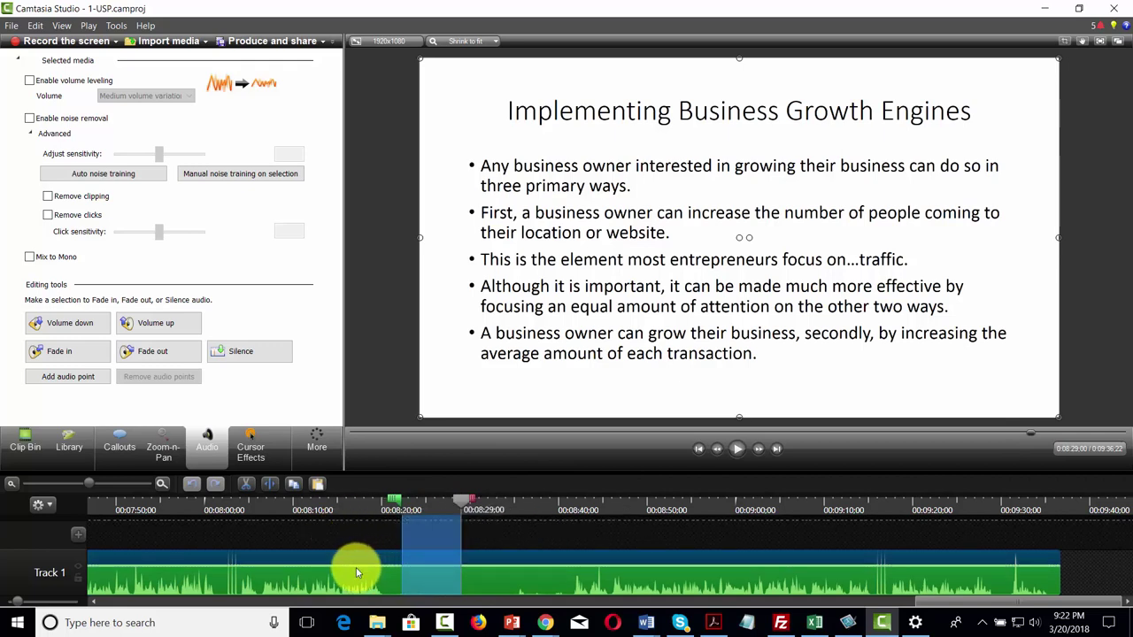
- Enable noise removal for the clip's audio, including the removal of clipping and clicks
left_click(30, 118)
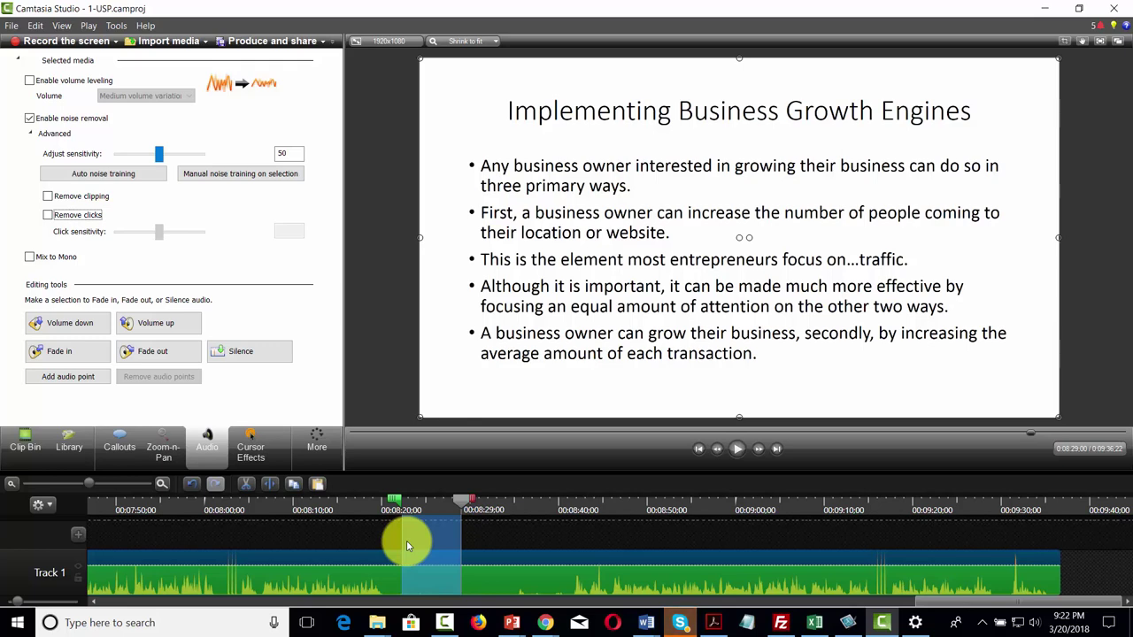
left_click(48, 196)
left_click(48, 216)
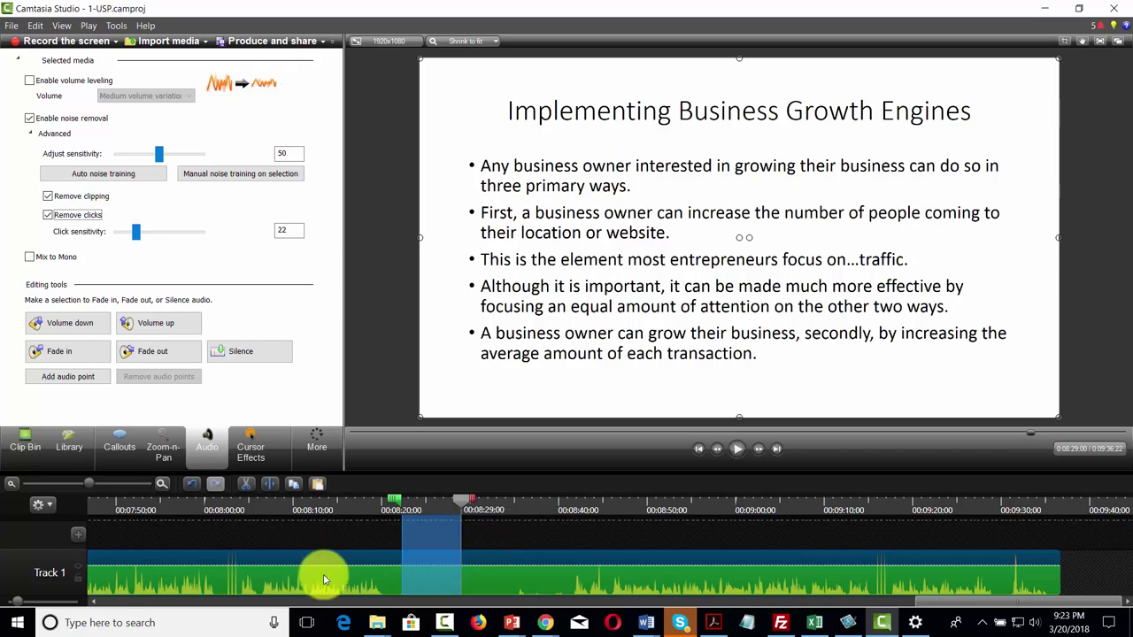
- Clear the time selection and try volume leveling with medium volume variation on the clip, turning it back off
left_click(461, 502)
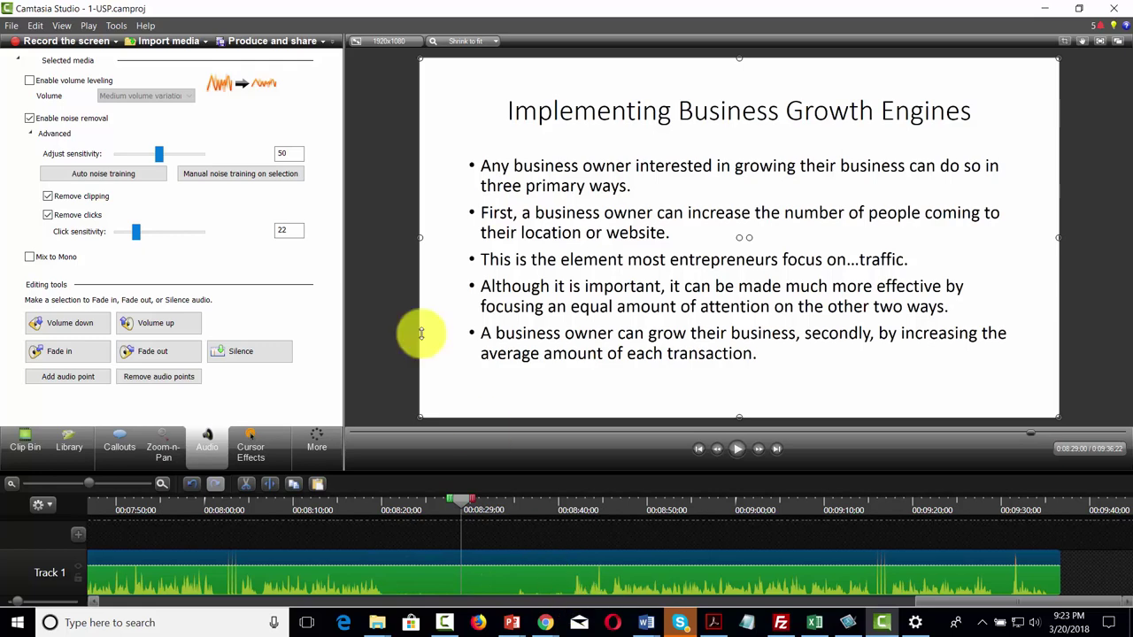
left_click(30, 81)
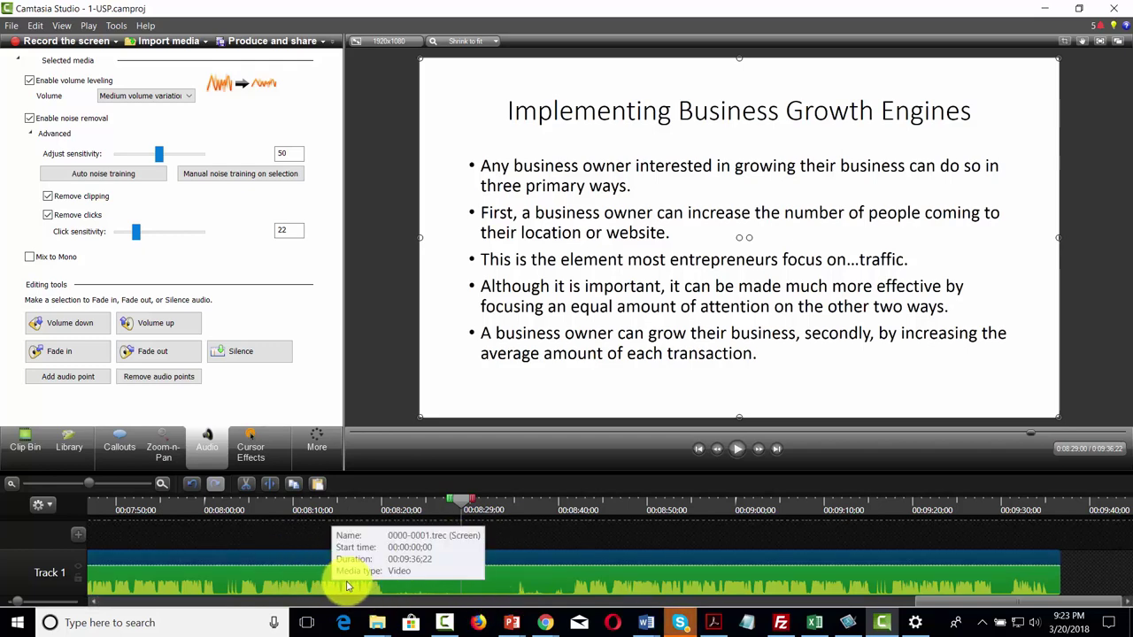
left_click(29, 79)
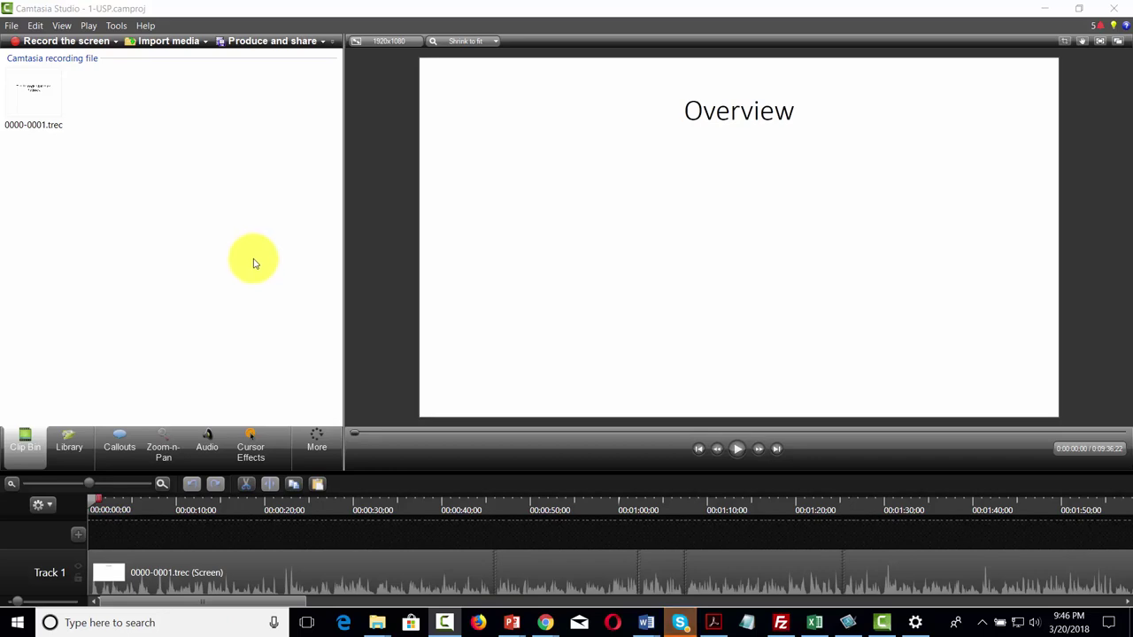
- At 0:23:02, add a green single-headed arrow callout and aim it from below at the words "their effect" in the third bullet
left_click(100, 506)
left_click_drag(100, 505, 294, 502)
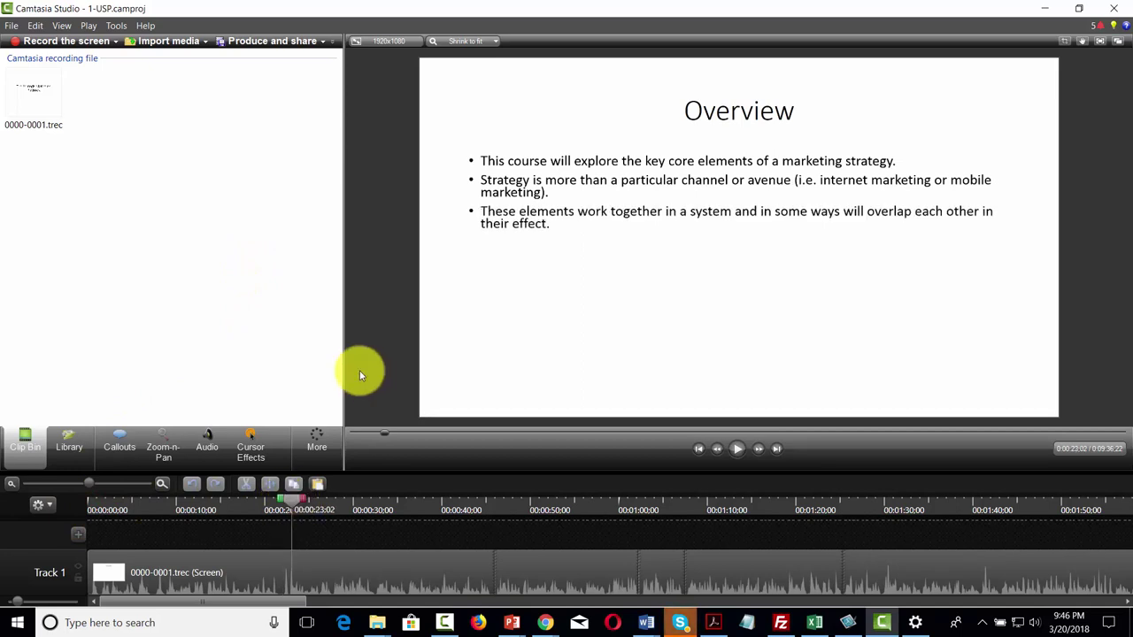
left_click(121, 438)
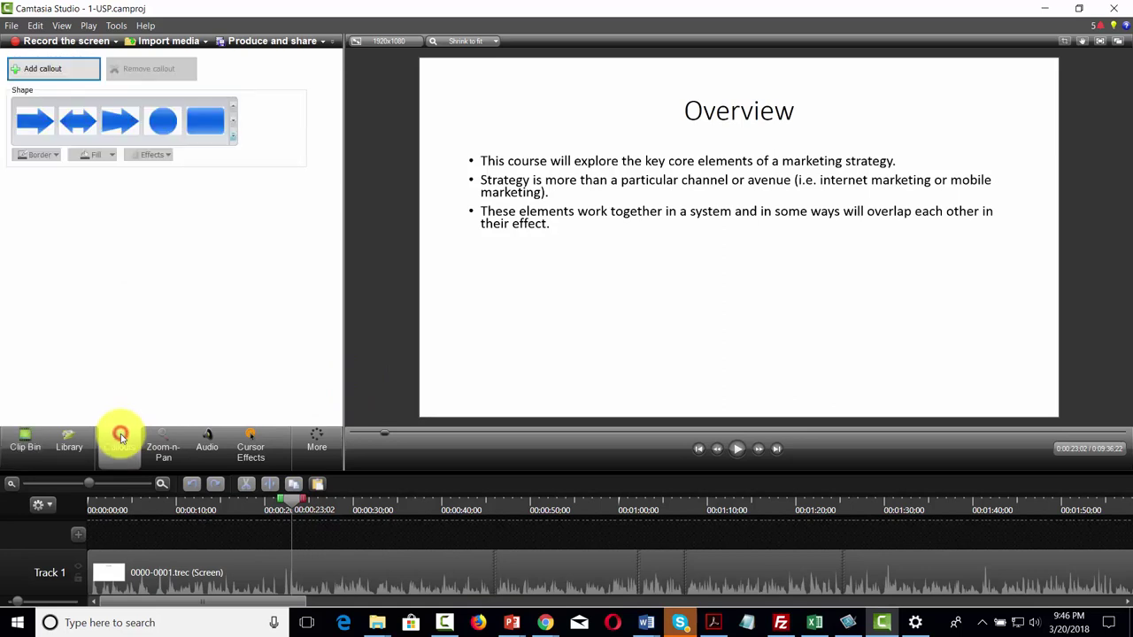
left_click(233, 133)
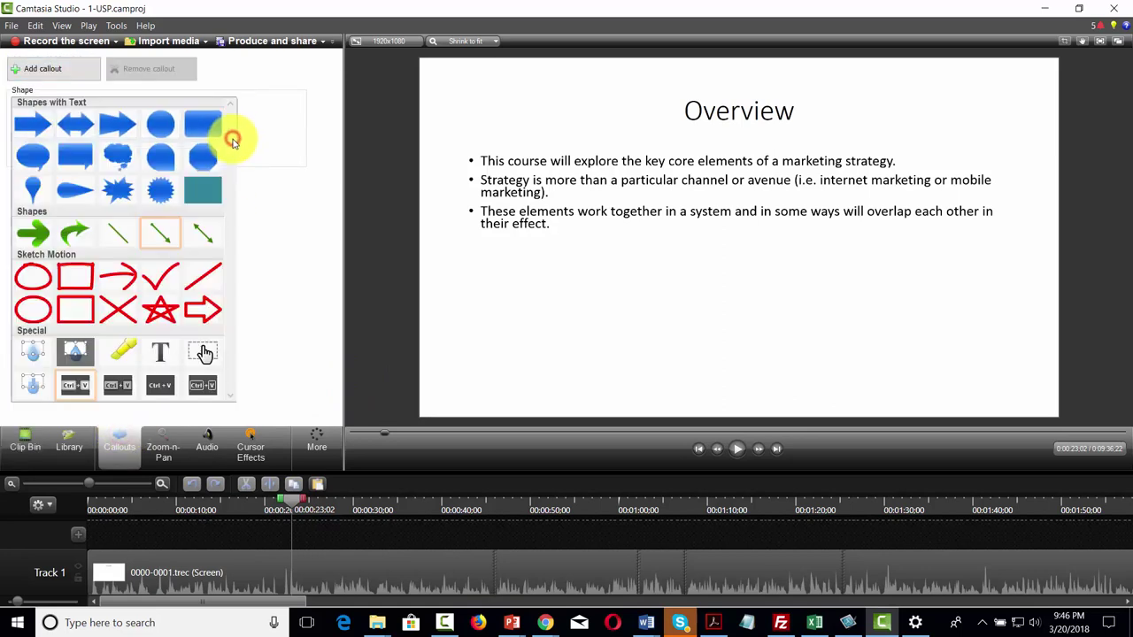
left_click(165, 239)
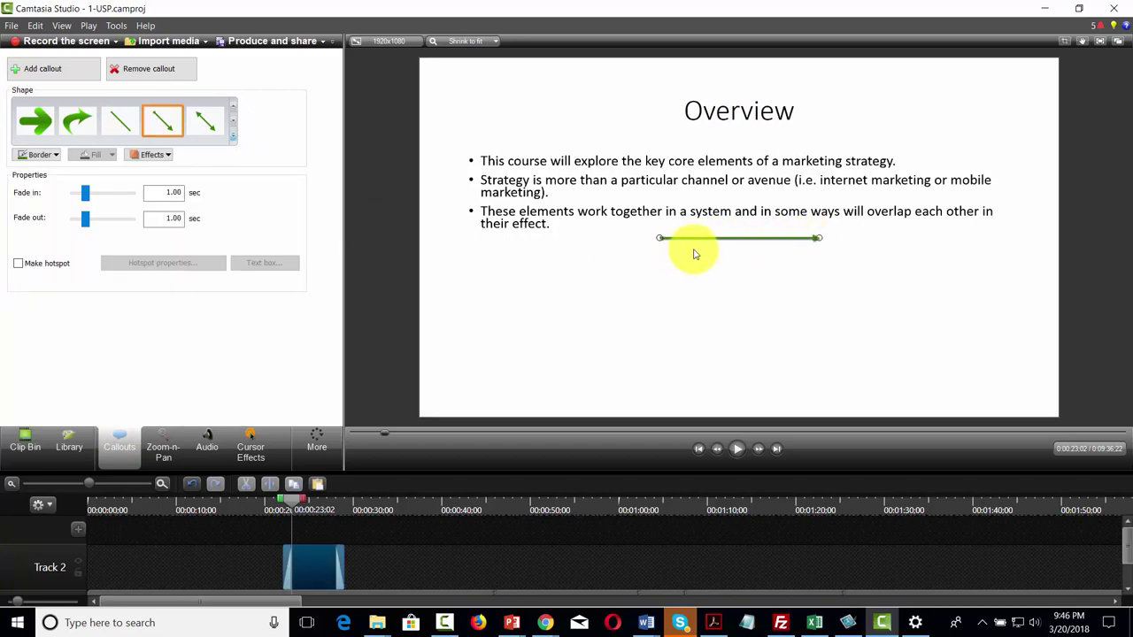
left_click_drag(818, 237, 497, 229)
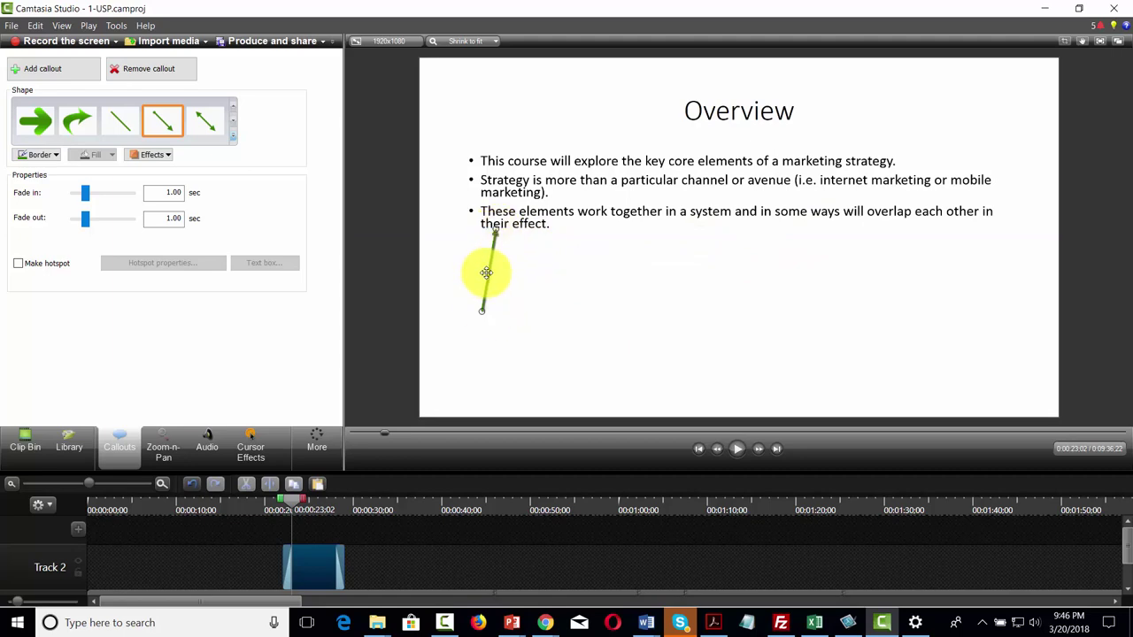
left_click_drag(487, 273, 493, 275)
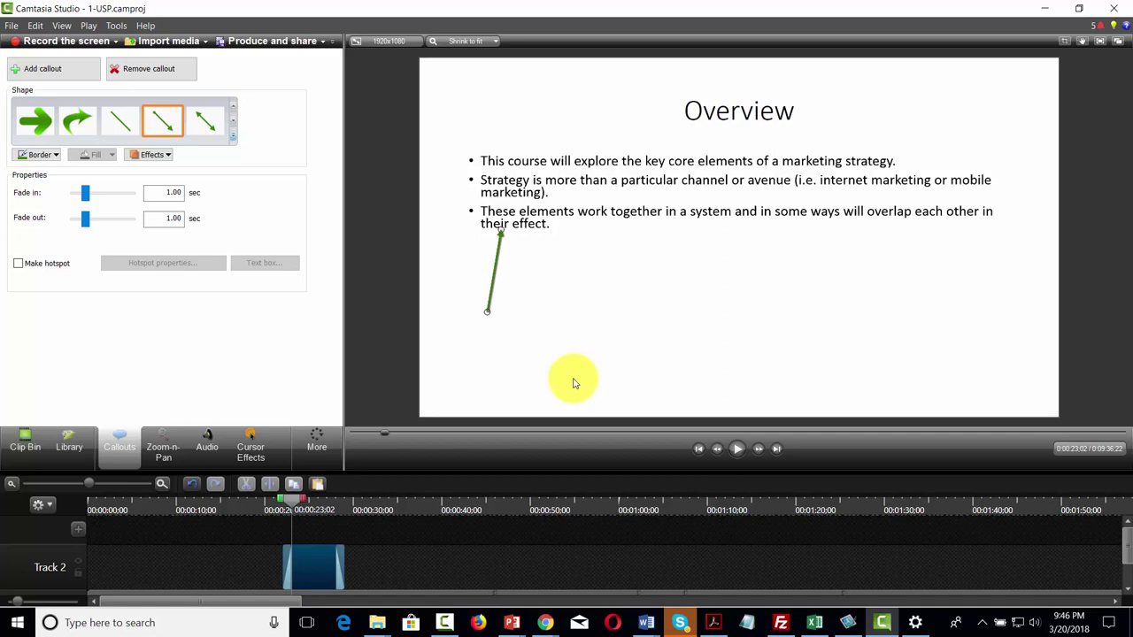
- Look over the available callout shapes and undo the last change to the arrow callout
left_click(232, 135)
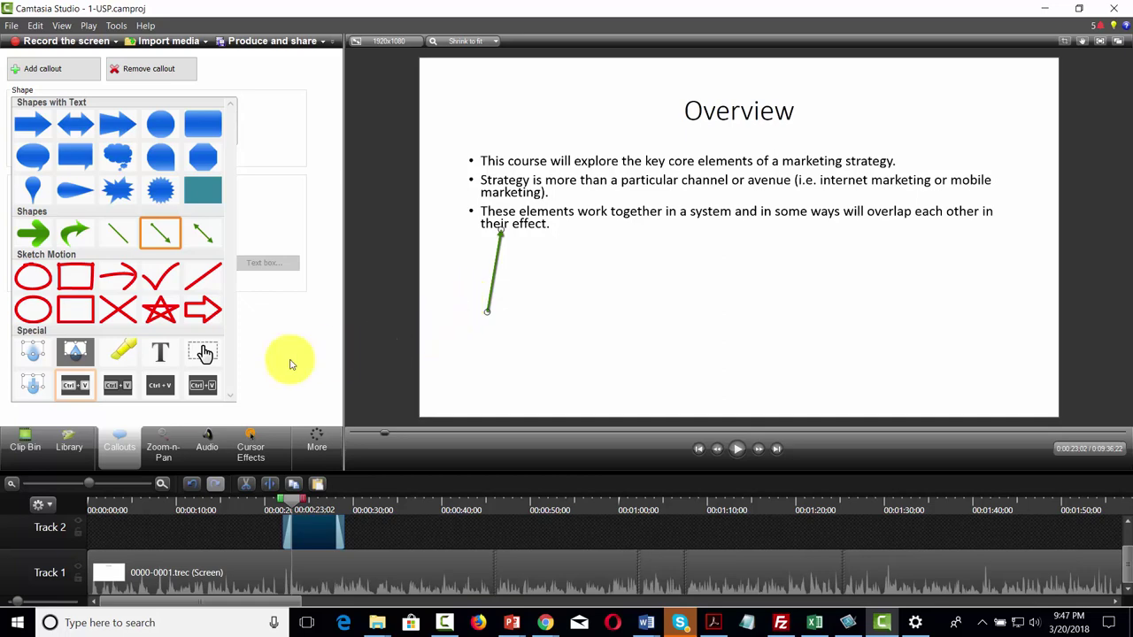
key("ctrl+z")
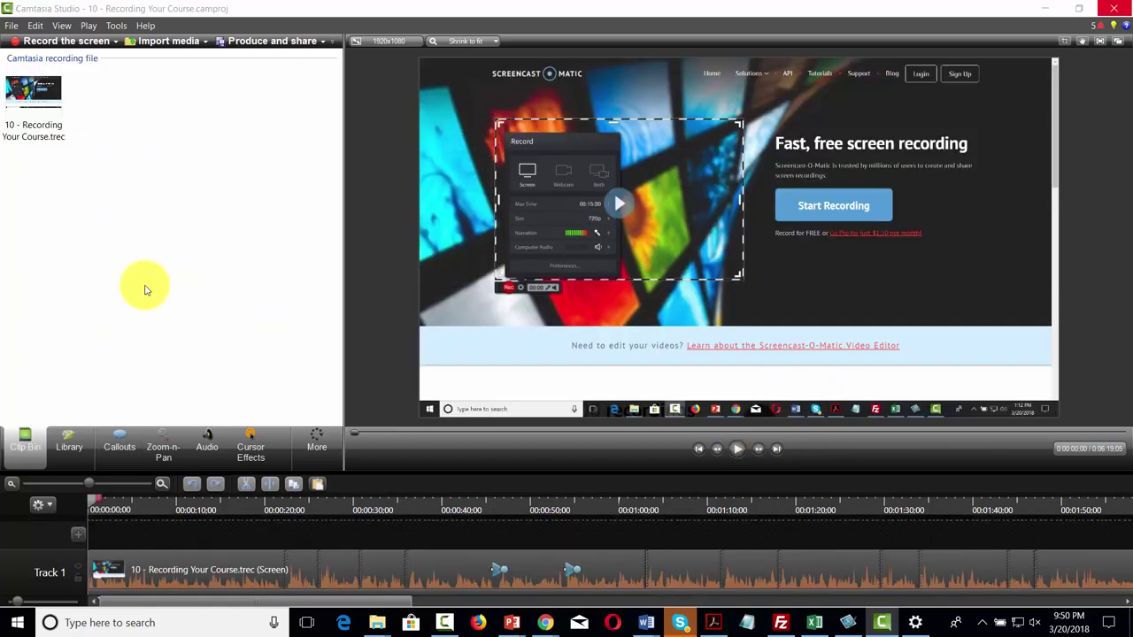
- At about 0:00:30 on the timeline, add a red Sketch Motion ellipse callout to the recording and preview its drawing up to 0:00:33
left_click_drag(95, 502, 361, 502)
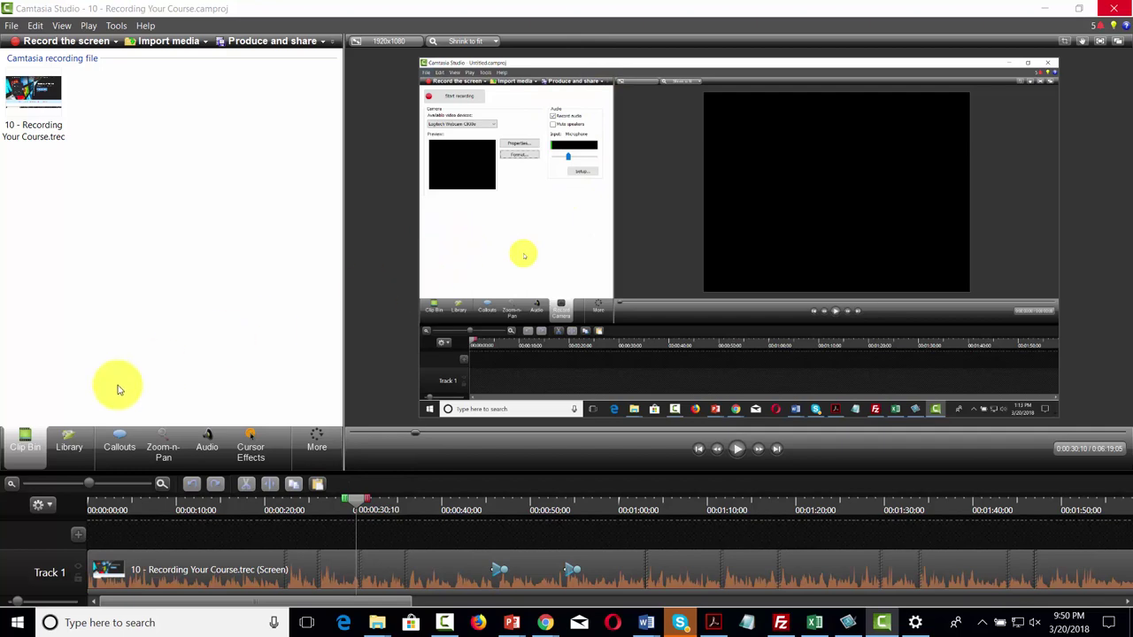
left_click(116, 438)
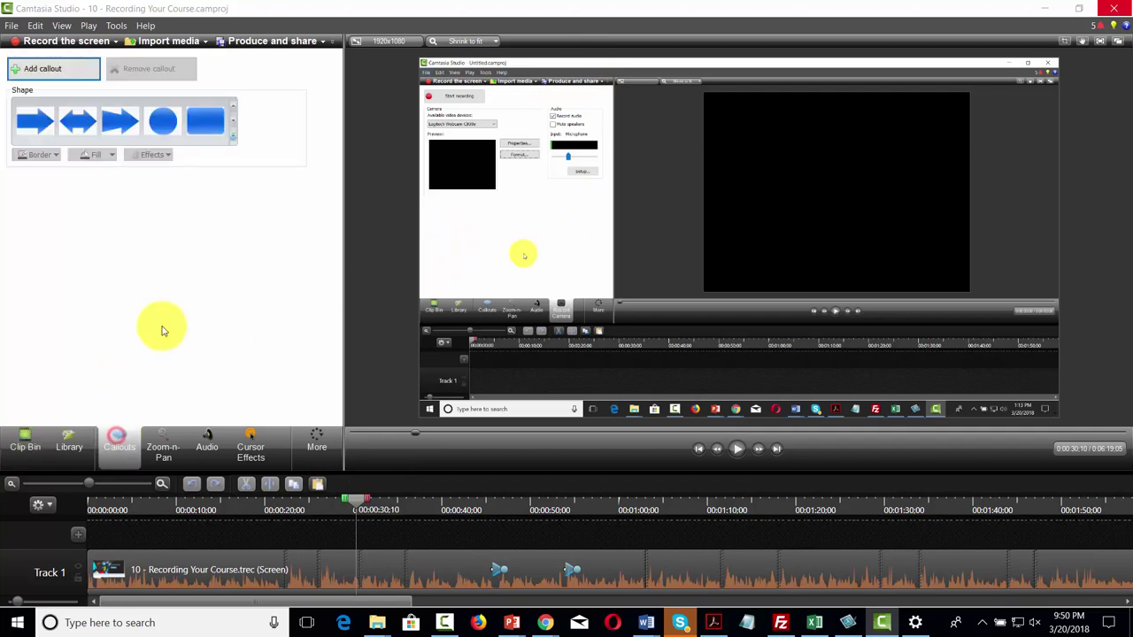
left_click(233, 139)
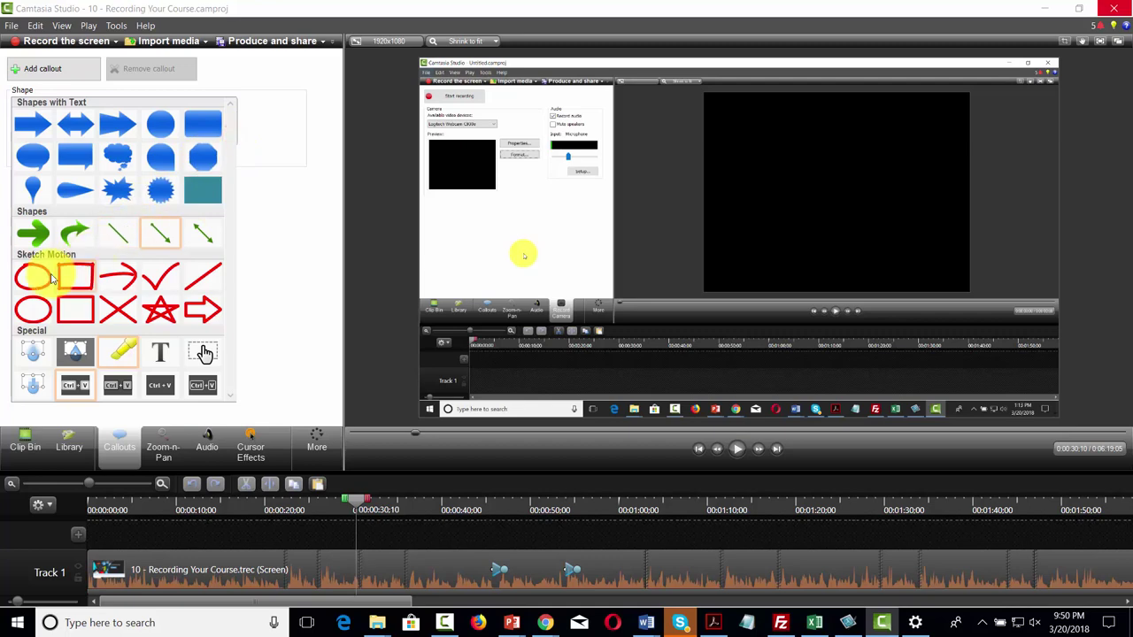
left_click(39, 278)
left_click_drag(740, 239, 516, 214)
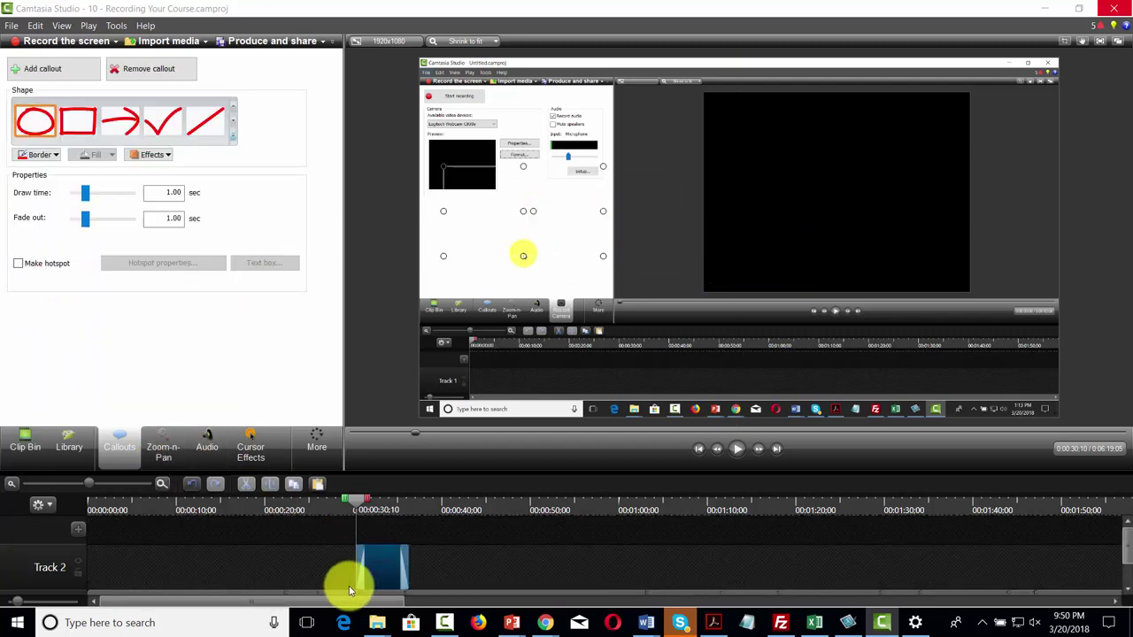
left_click_drag(361, 523, 380, 518)
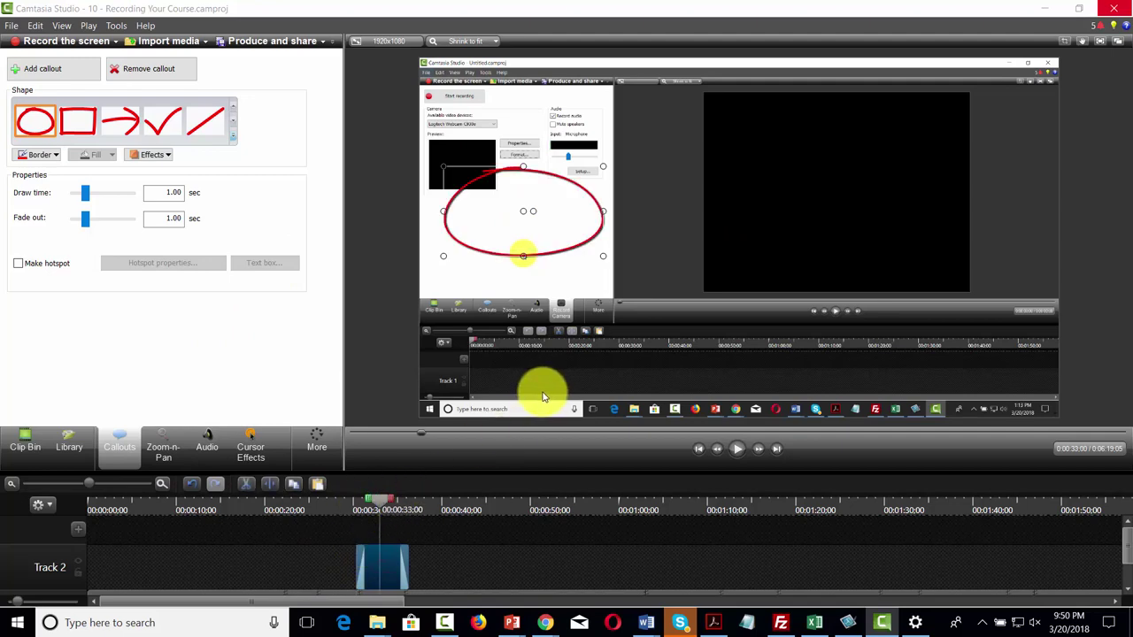
left_click(233, 136)
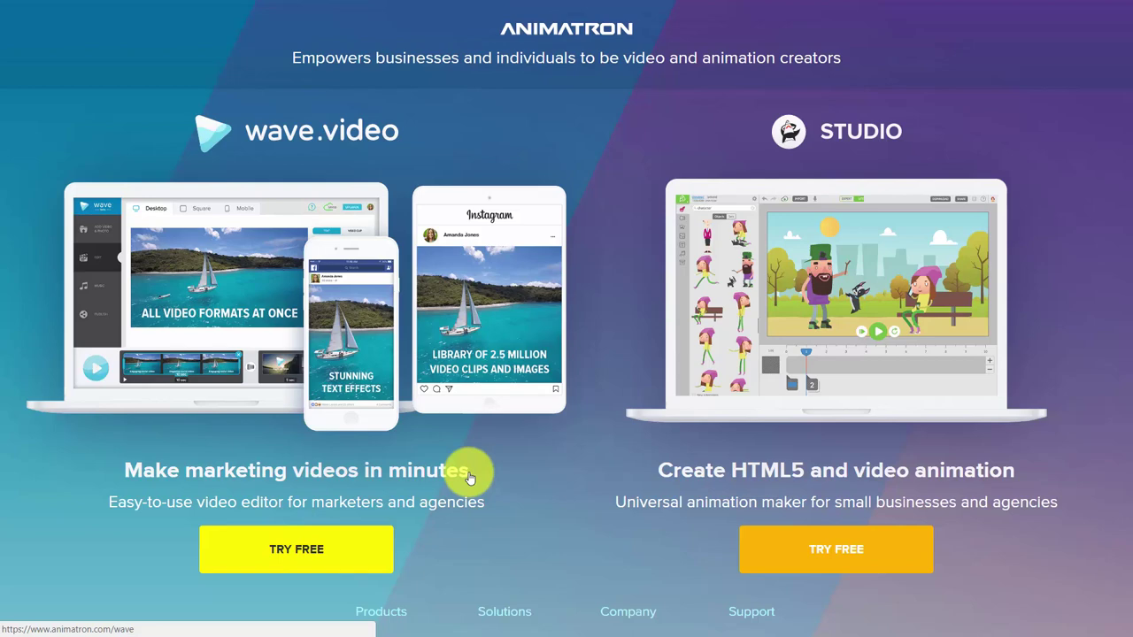
- Switch to the GoAnimate page, fill in the trial form with name, company, job role Content/Digital Marketer, phone, e-mail and password, and submit it
key("ctrl+Tab")
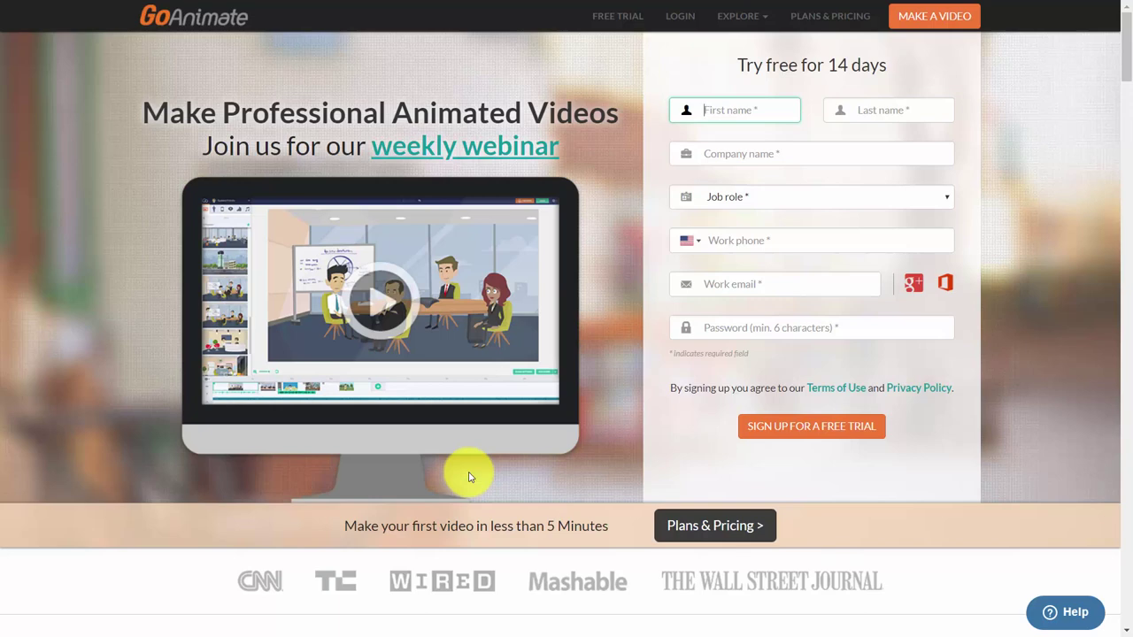
key("Down")
key("Return")
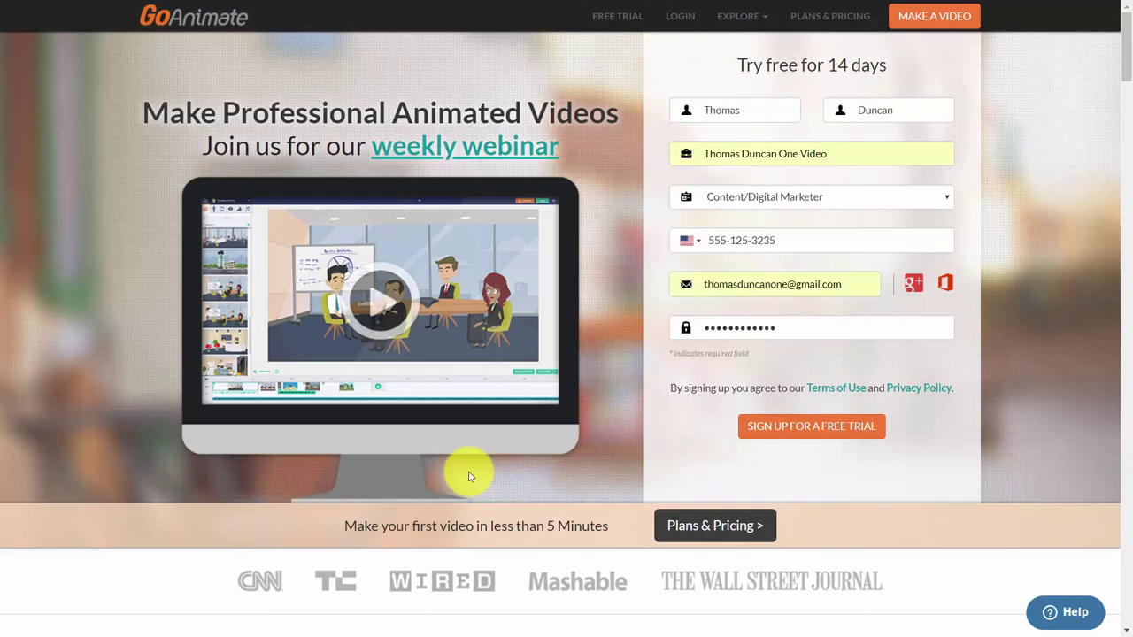
left_click(820, 435)
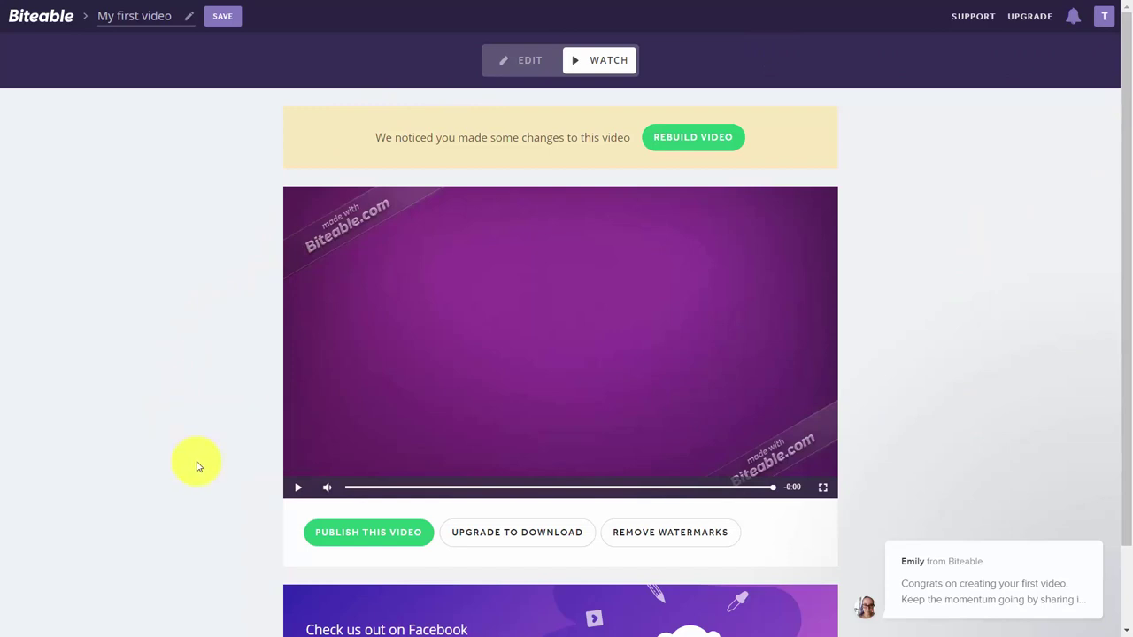
- Mute and play "My first video" on Biteable, and open its published copy from the YouTube Creator Studio dashboard
left_click(329, 489)
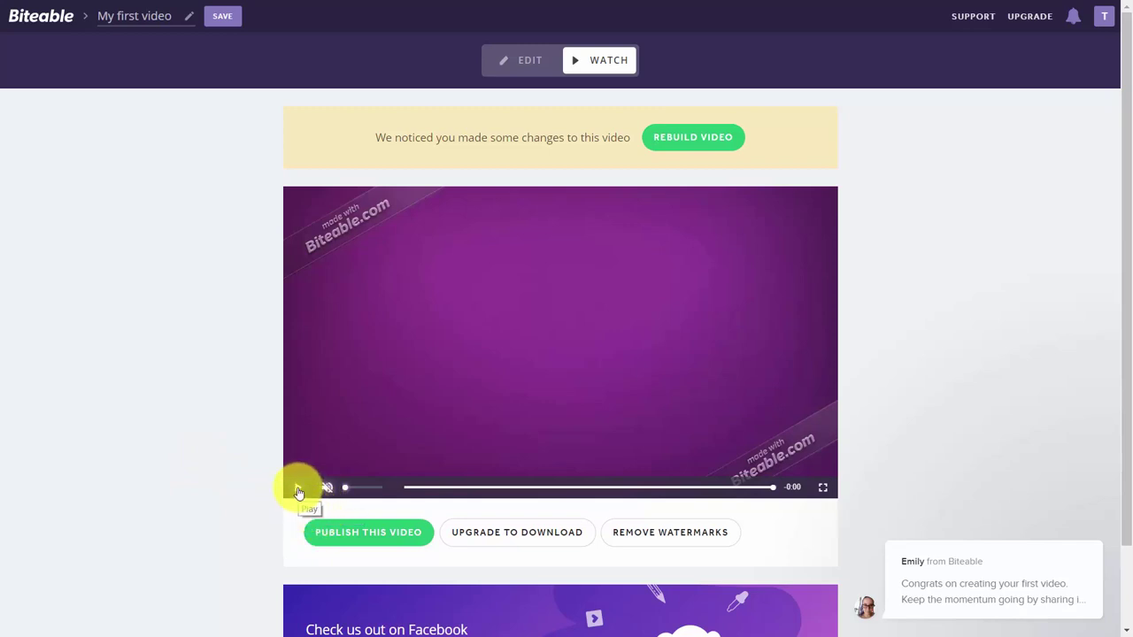
left_click(299, 489)
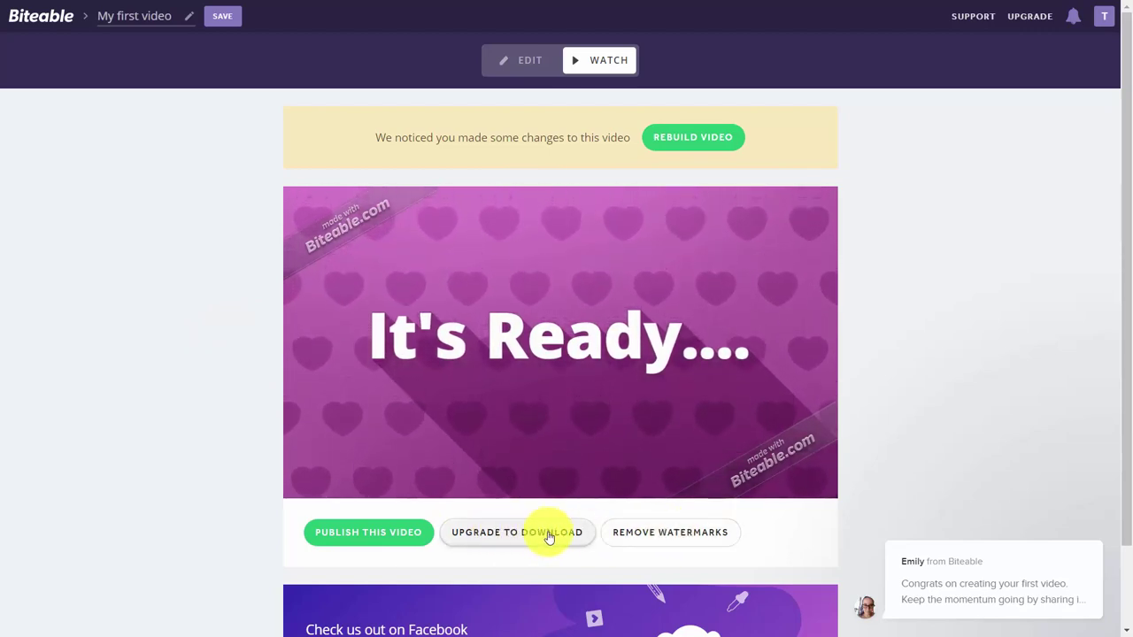
scroll(245, 384, "down", 1)
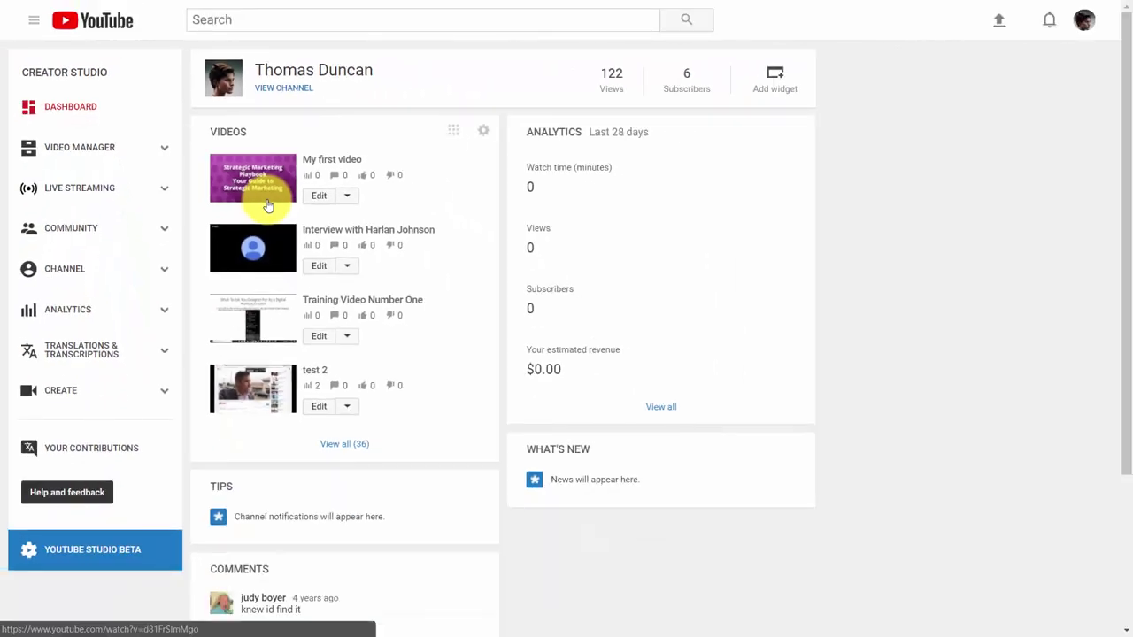
left_click(268, 207)
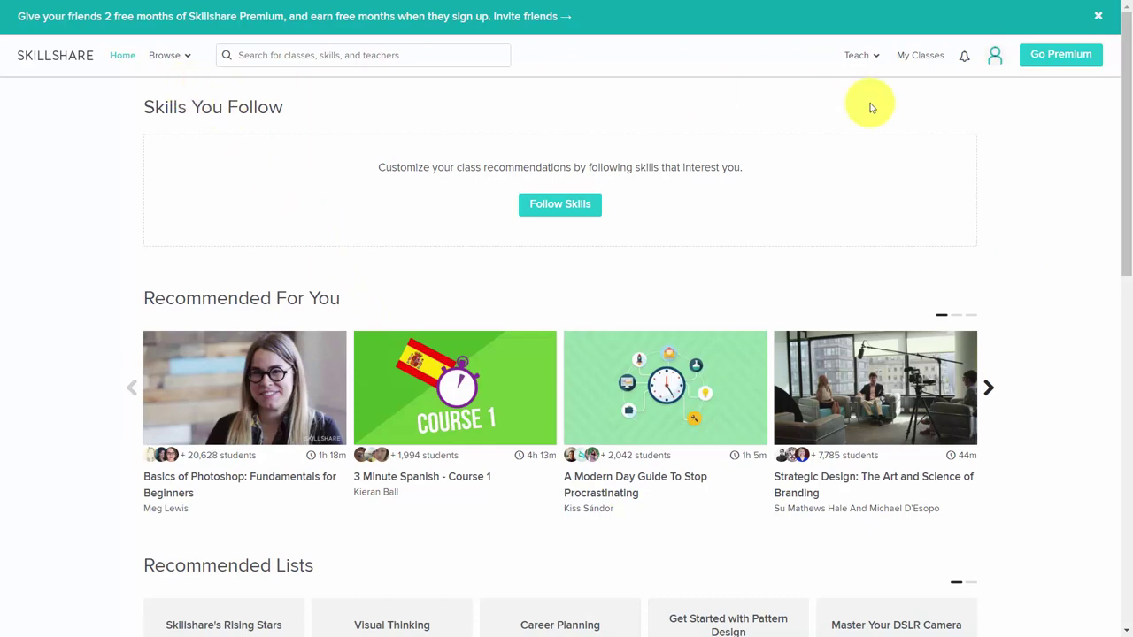
- Create a new class on Skillshare and upload its lesson videos, starting with 0000-Overview.mp4
left_click(875, 55)
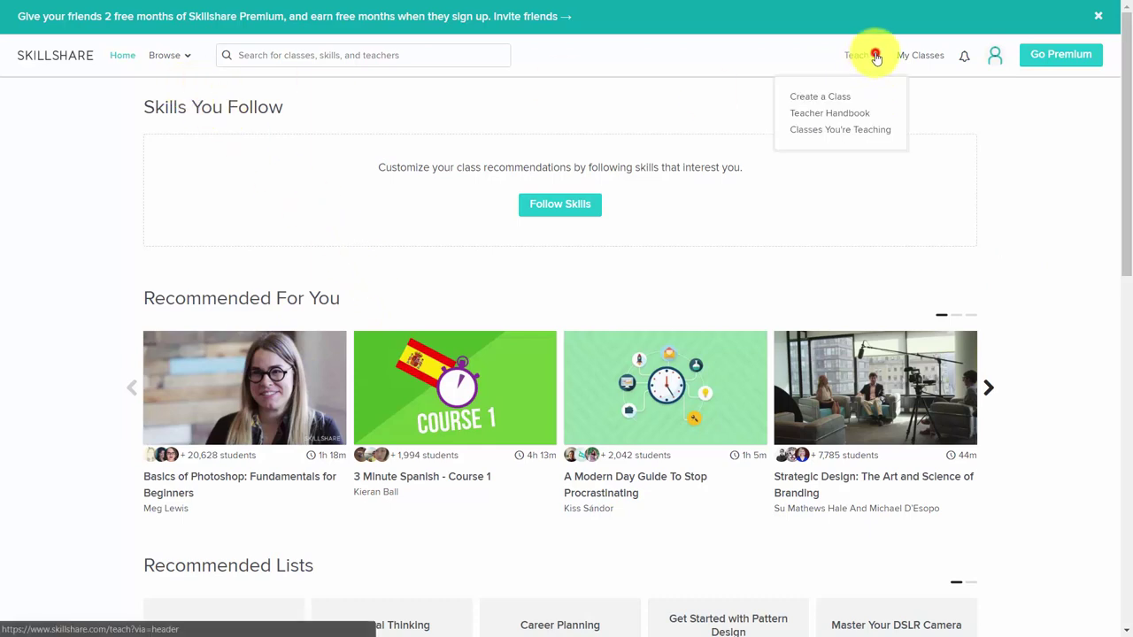
left_click(826, 100)
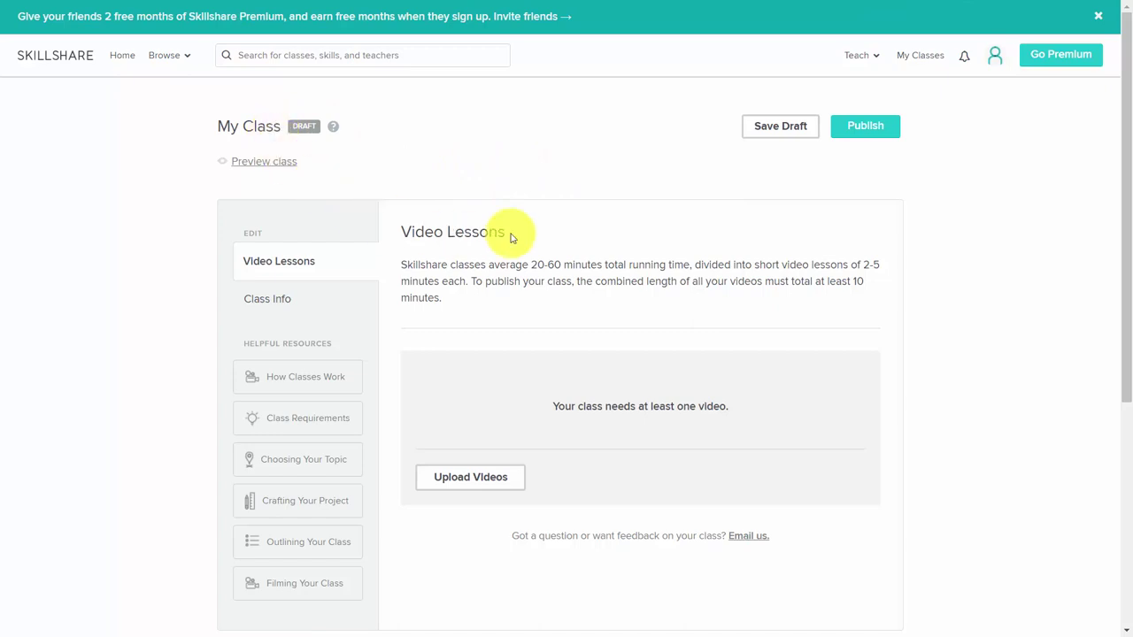
left_click(429, 489)
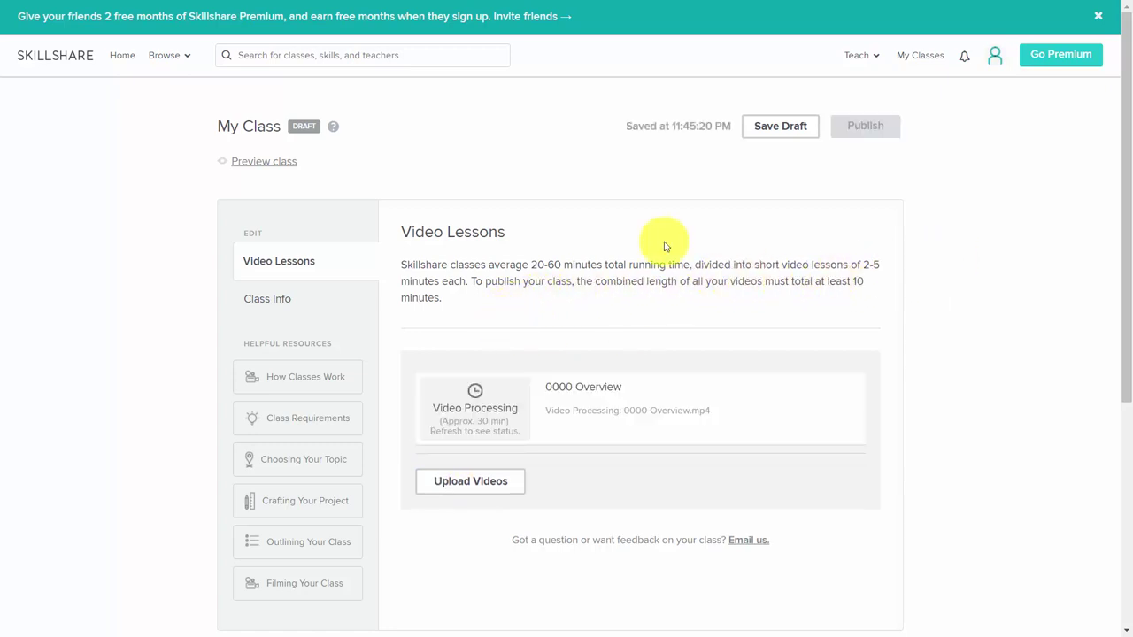
mouse_move(520, 367)
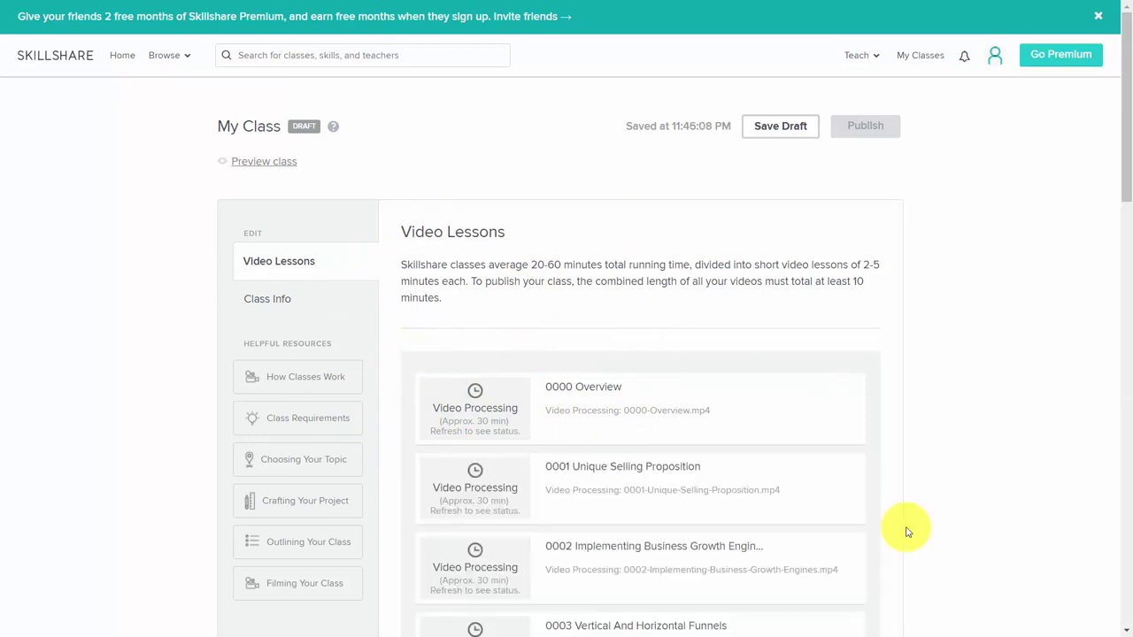
- Title the class "Strategic Marketing For Online Entrepreneurs" and enter the description "A course explaining the basics of marketing strategically."
left_click(276, 301)
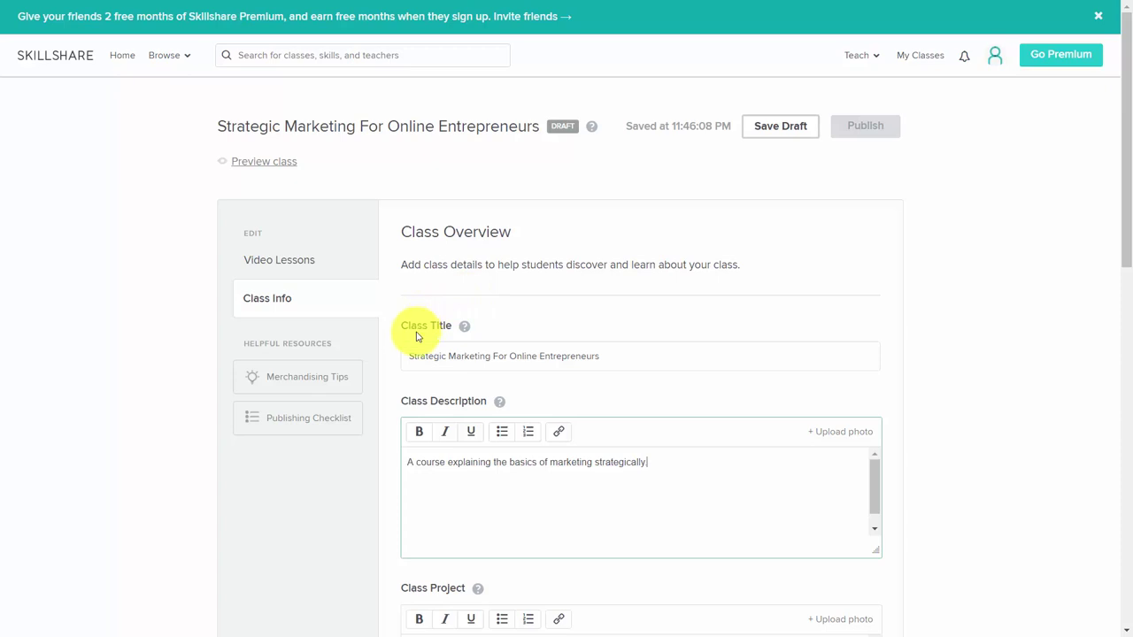
scroll(466, 445, "down", 2)
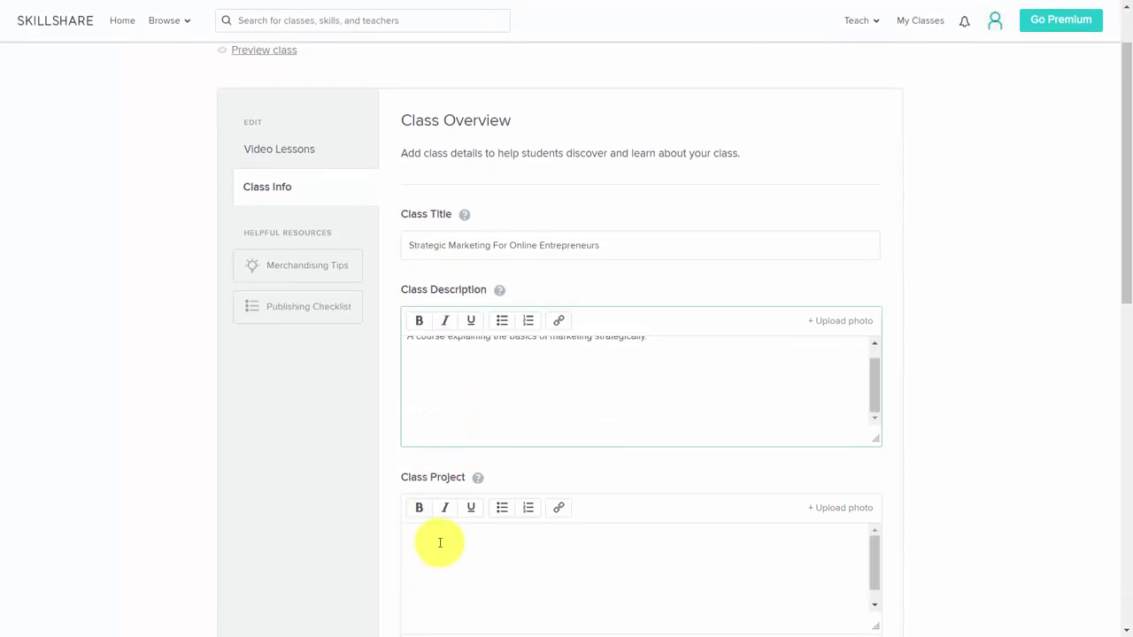
- Fill in the class project with four questions about the student's USP, upsell, joint venture partner and opt-in giveaway
left_click(440, 543)
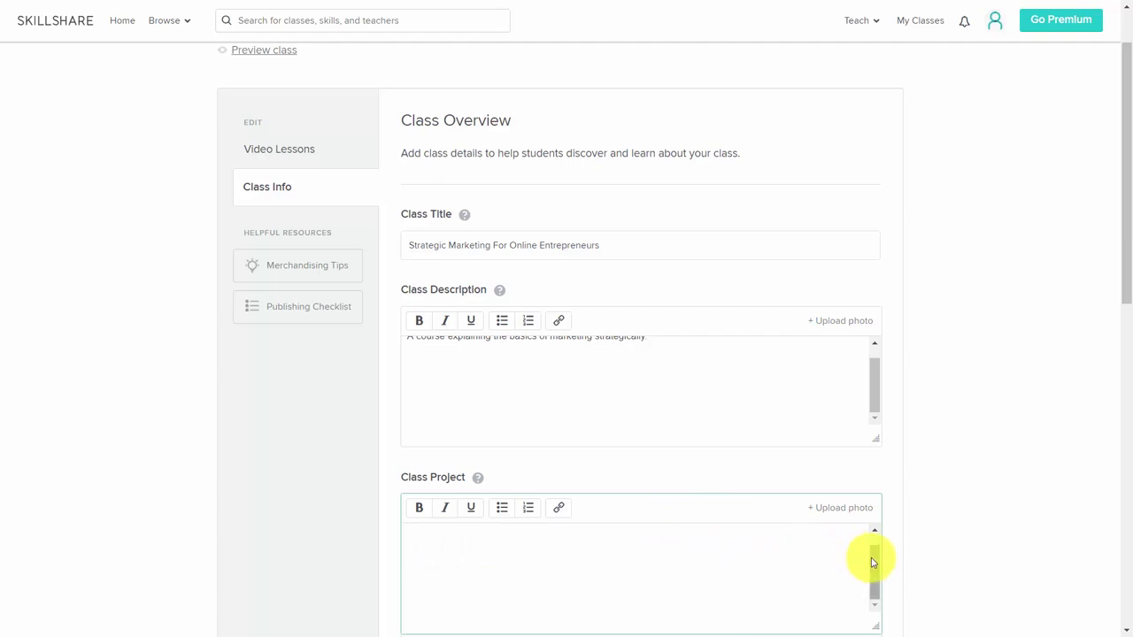
scroll(929, 491, "down", 4)
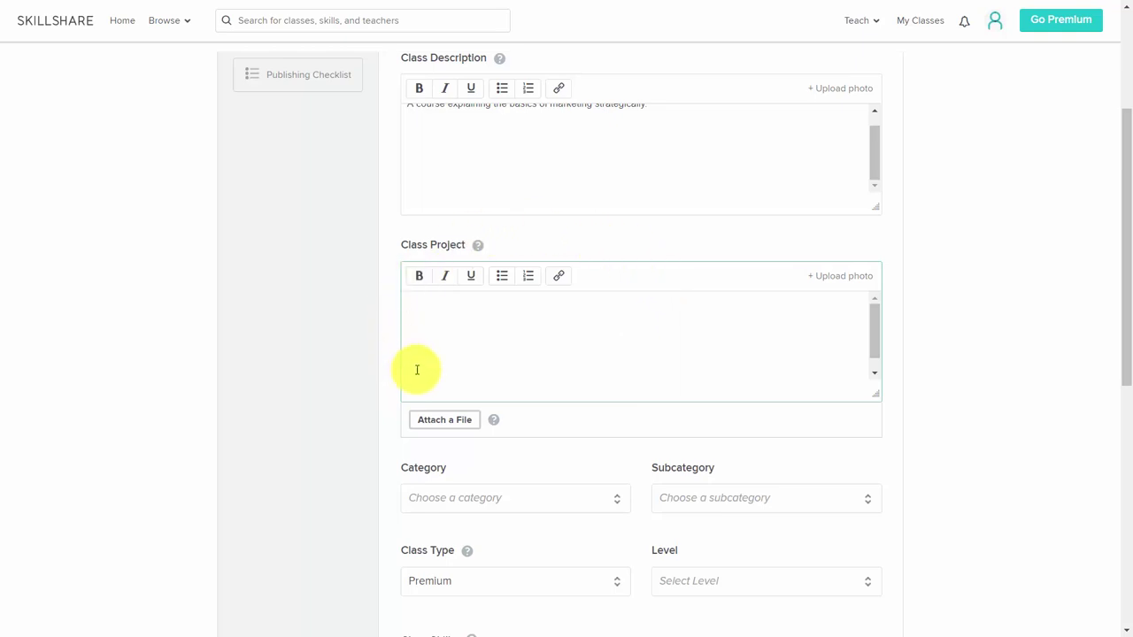
key("ctrl+v")
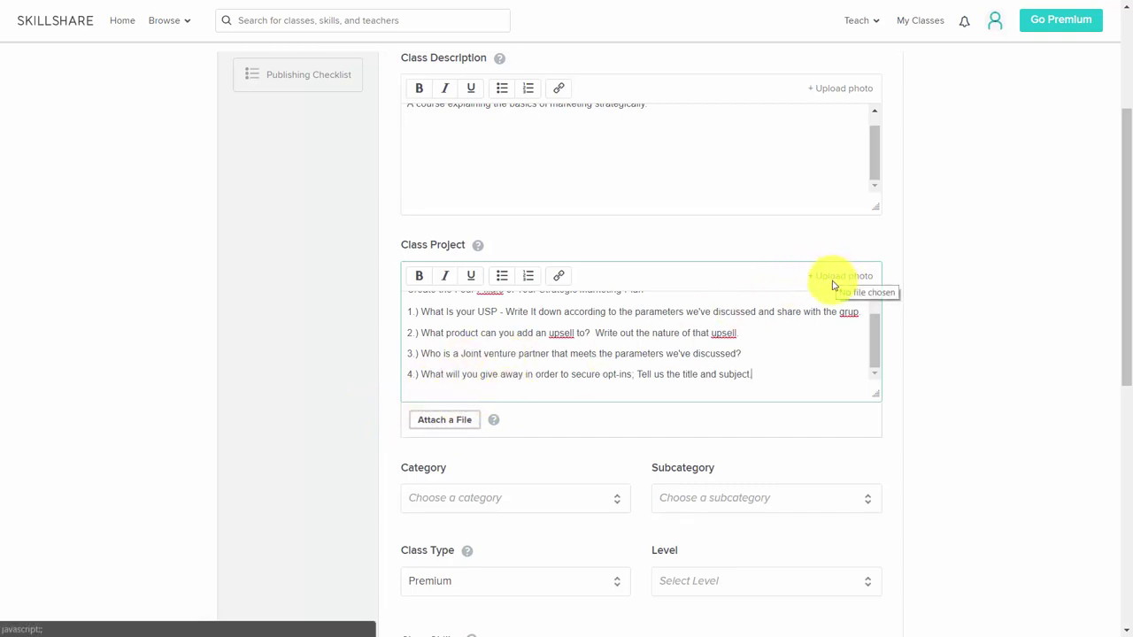
- Set the class category to Business and the subcategory to Entrepreneurship
scroll(593, 256, "down", 3)
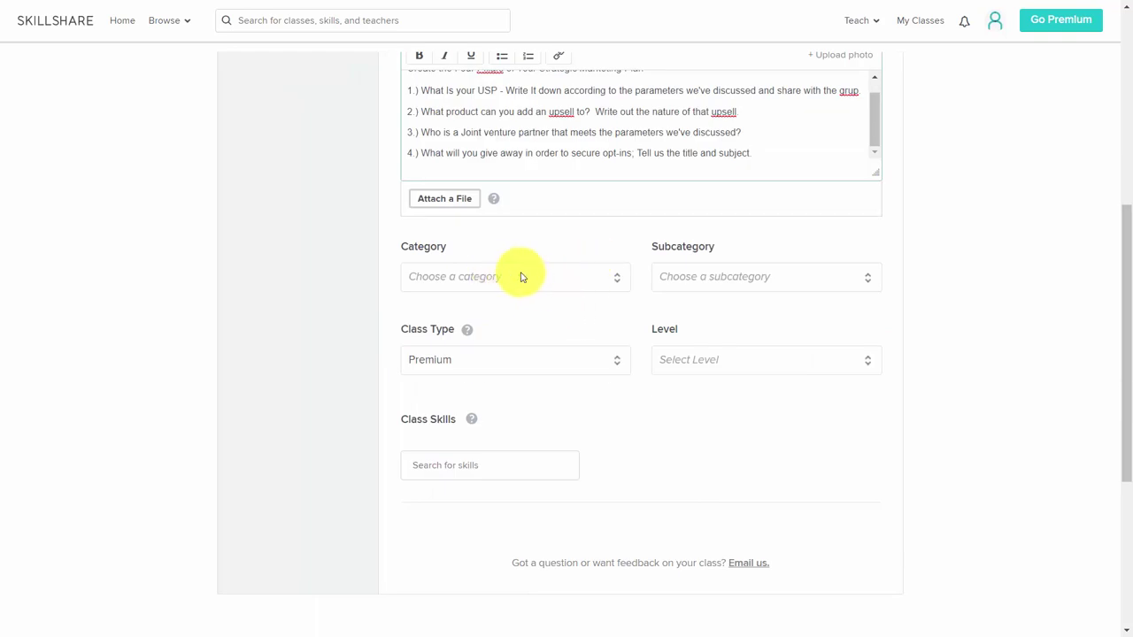
left_click(617, 283)
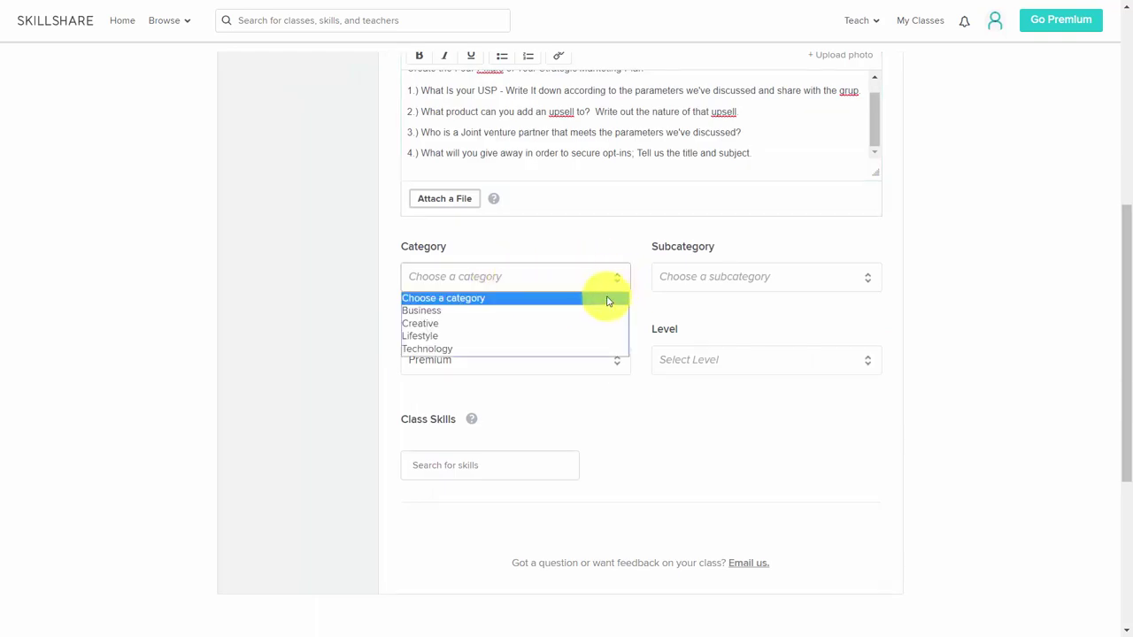
left_click(602, 310)
left_click(788, 278)
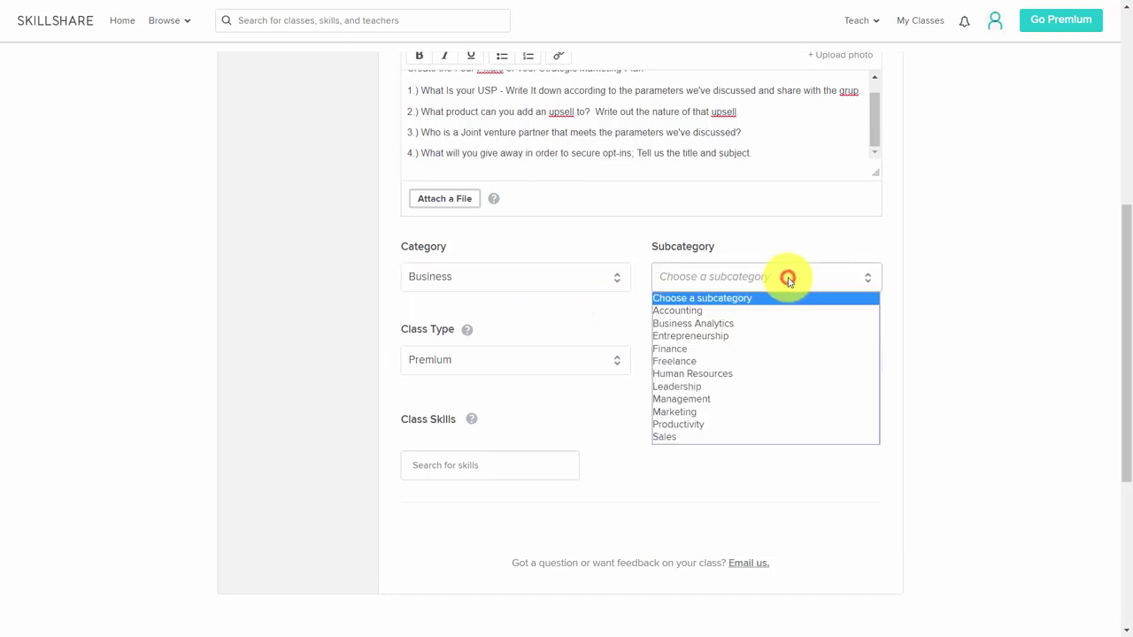
left_click(752, 335)
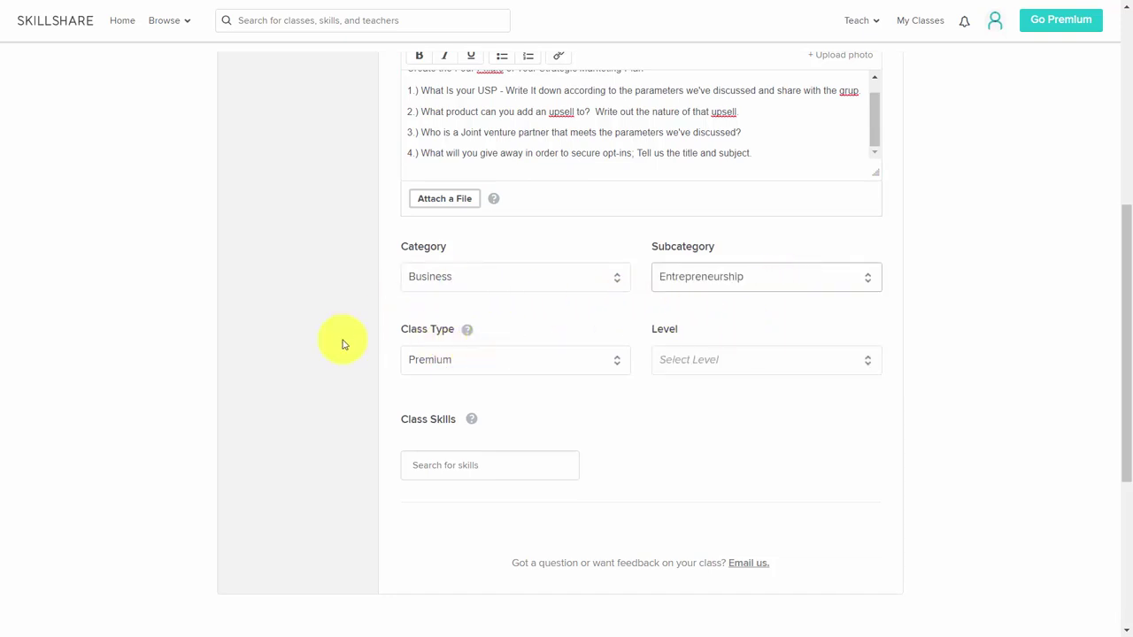
- Choose Premium as the class type and Intermediate as the level
left_click(611, 361)
left_click(613, 381)
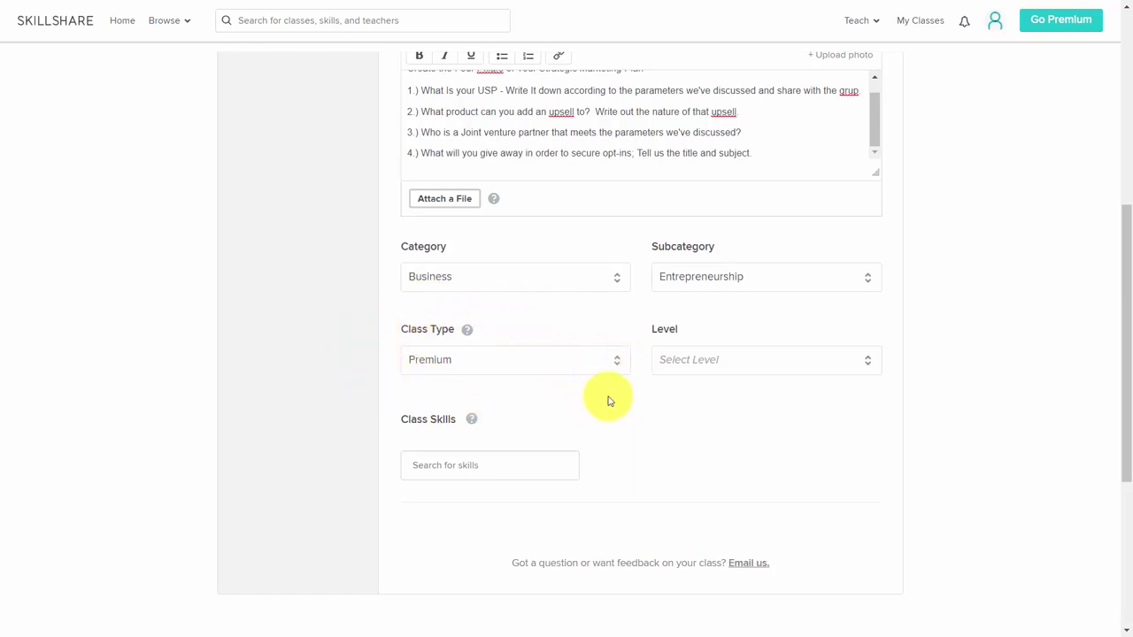
left_click(870, 367)
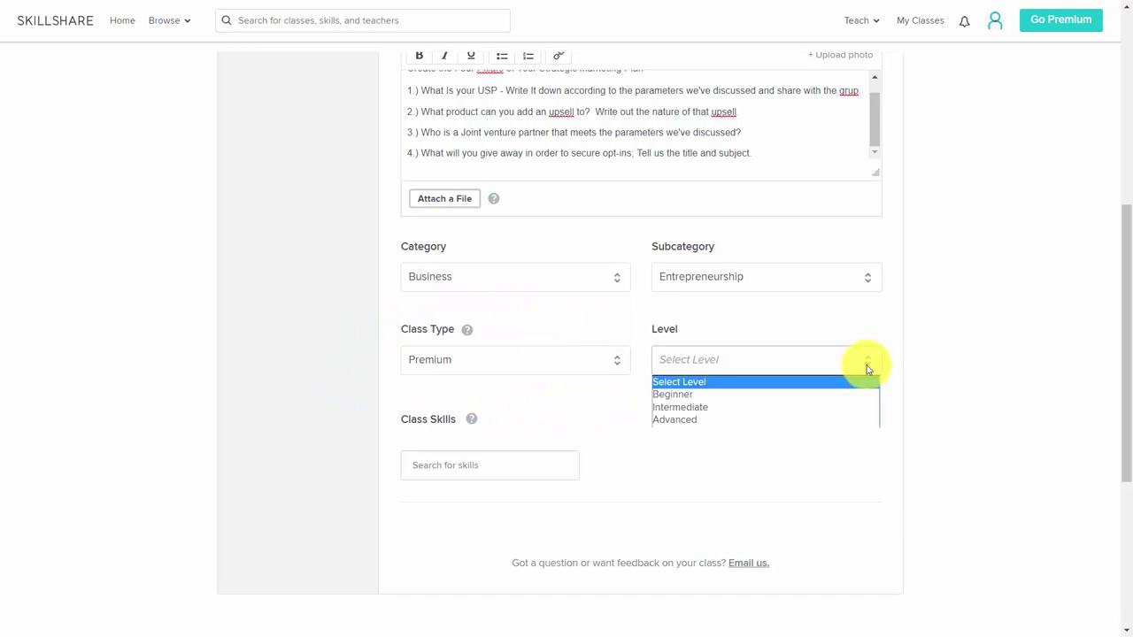
left_click(830, 407)
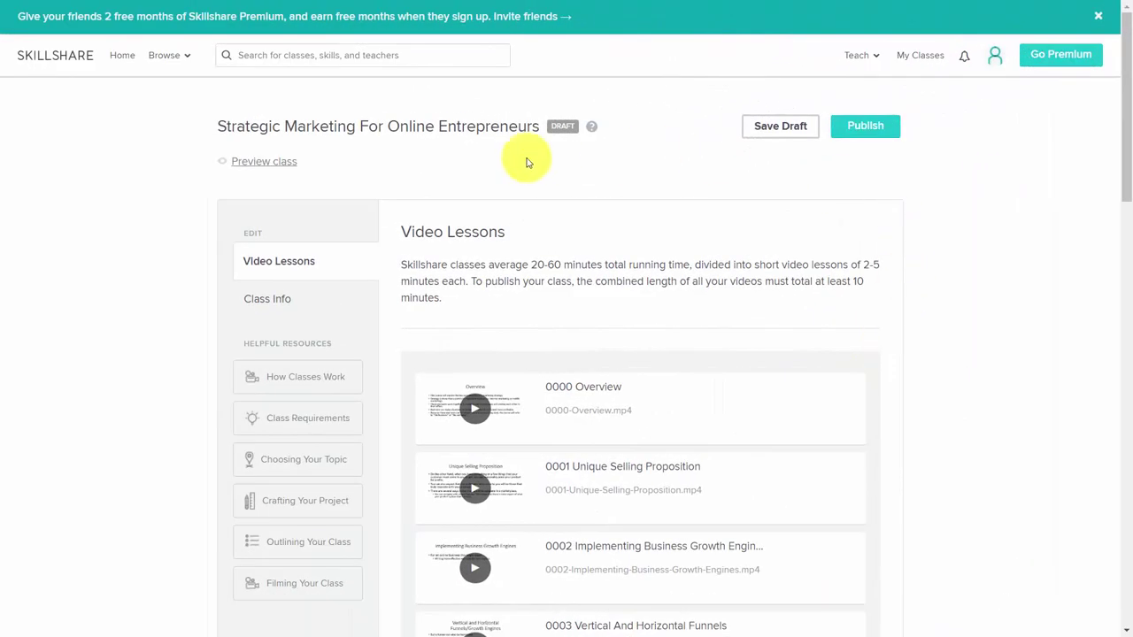
- Check the uploaded video lessons, open the 0000 Overview title for editing, and save the class draft
scroll(955, 352, "down", 6)
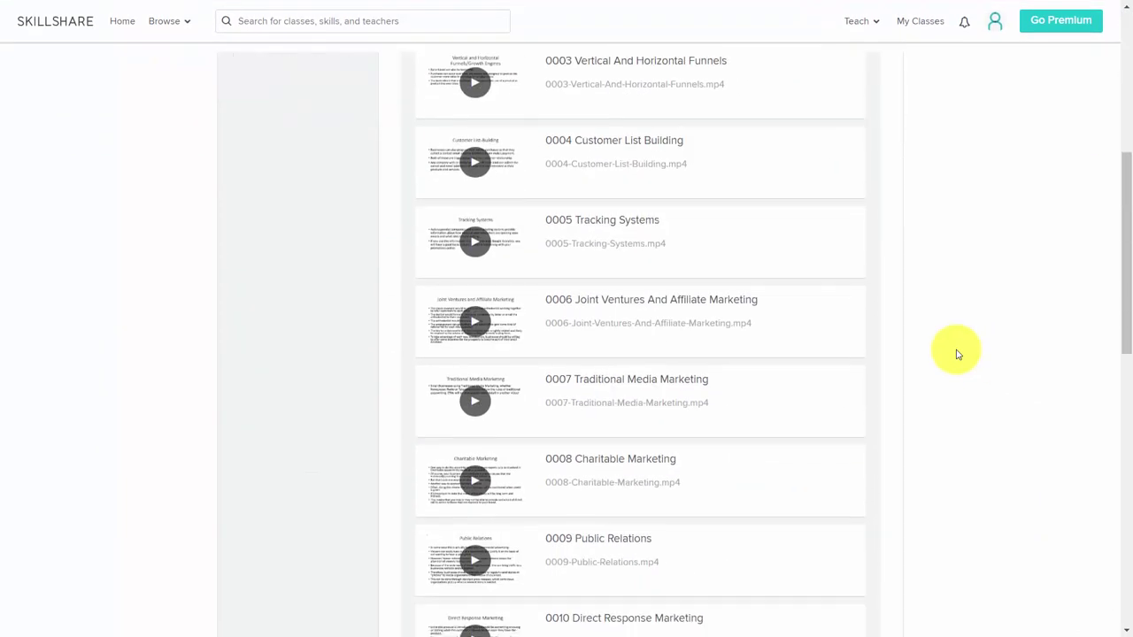
scroll(956, 354, "down", 6)
scroll(956, 354, "up", 5)
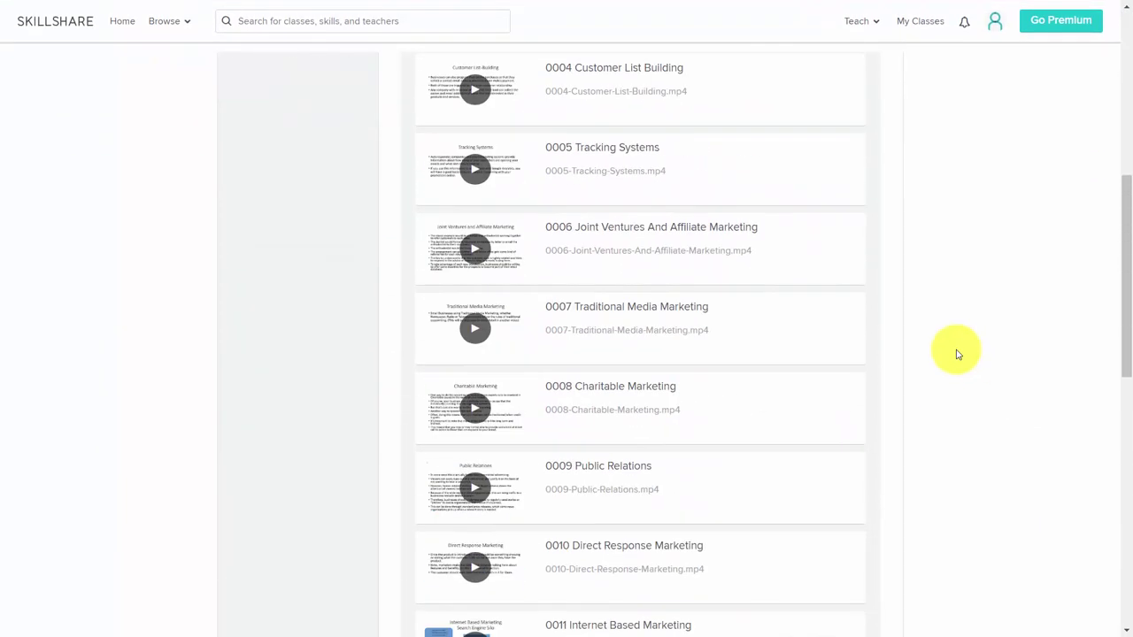
scroll(956, 354, "up", 7)
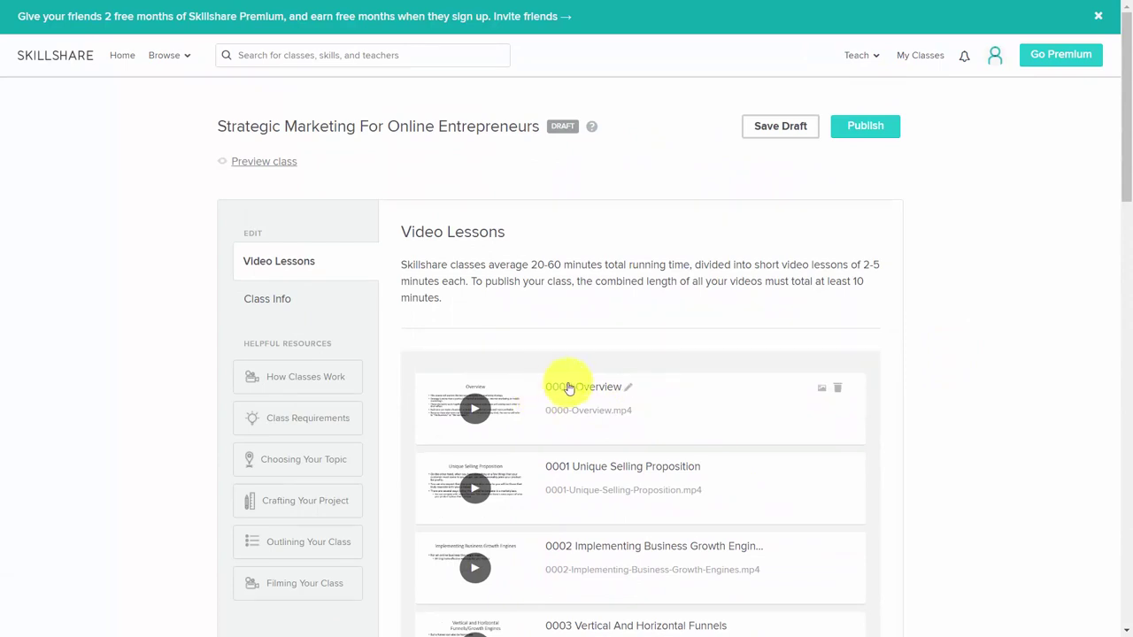
left_click(568, 388)
left_click(582, 349)
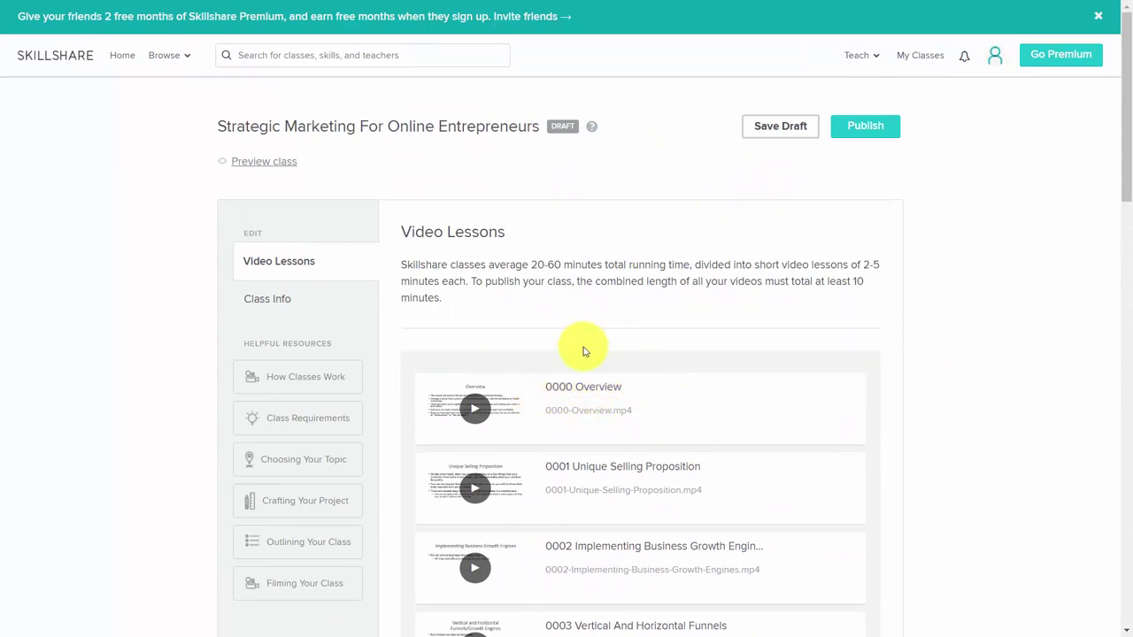
left_click(549, 386)
left_click(768, 128)
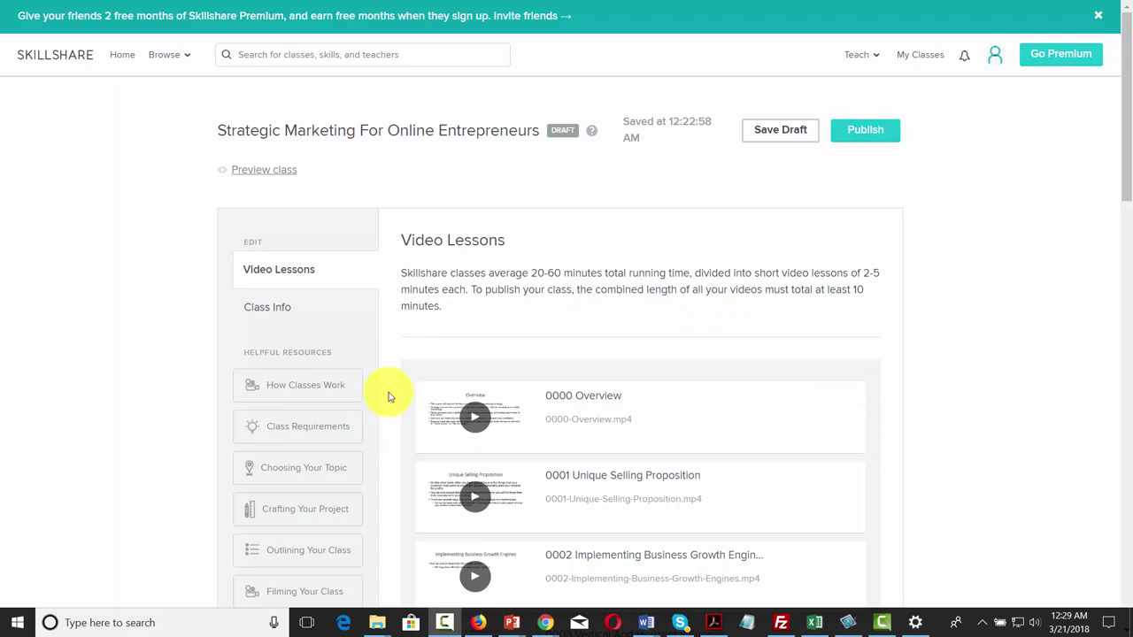
scroll(472, 306, "down", 2)
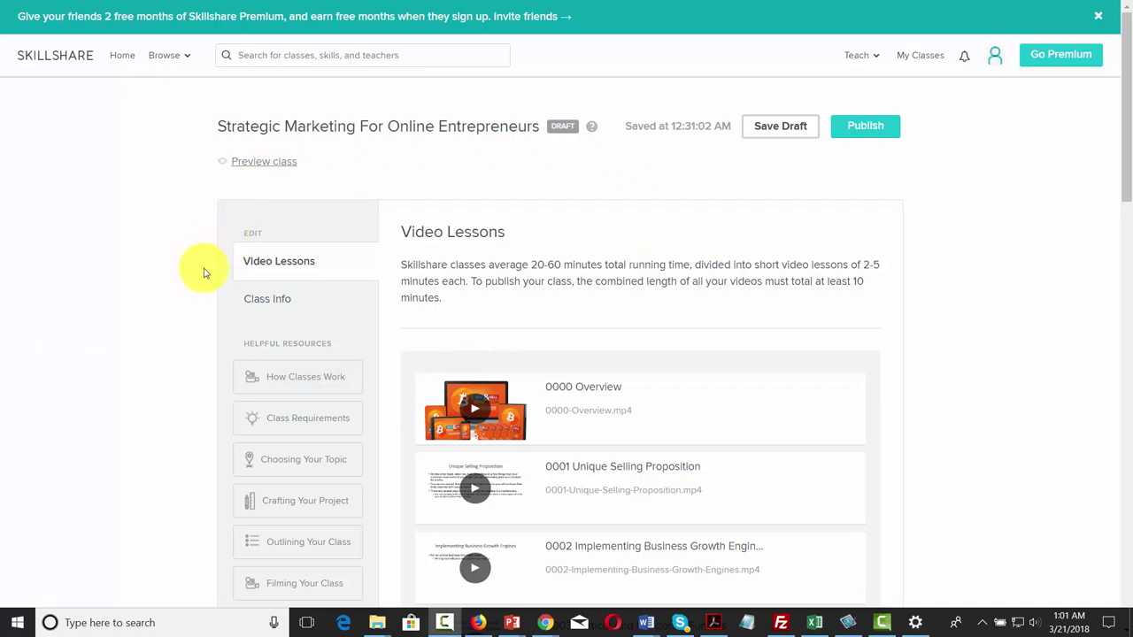
- Publish the Strategic Marketing For Online Entrepreneurs class, confirm the publication, and continue to building its marketing plan
left_click(867, 129)
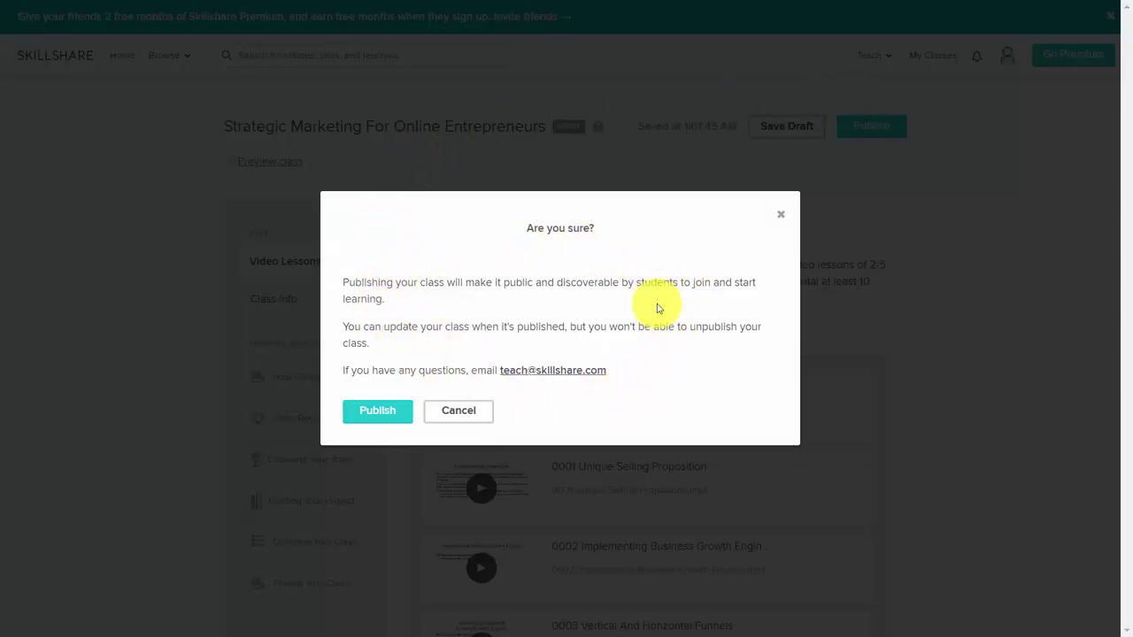
left_click(389, 412)
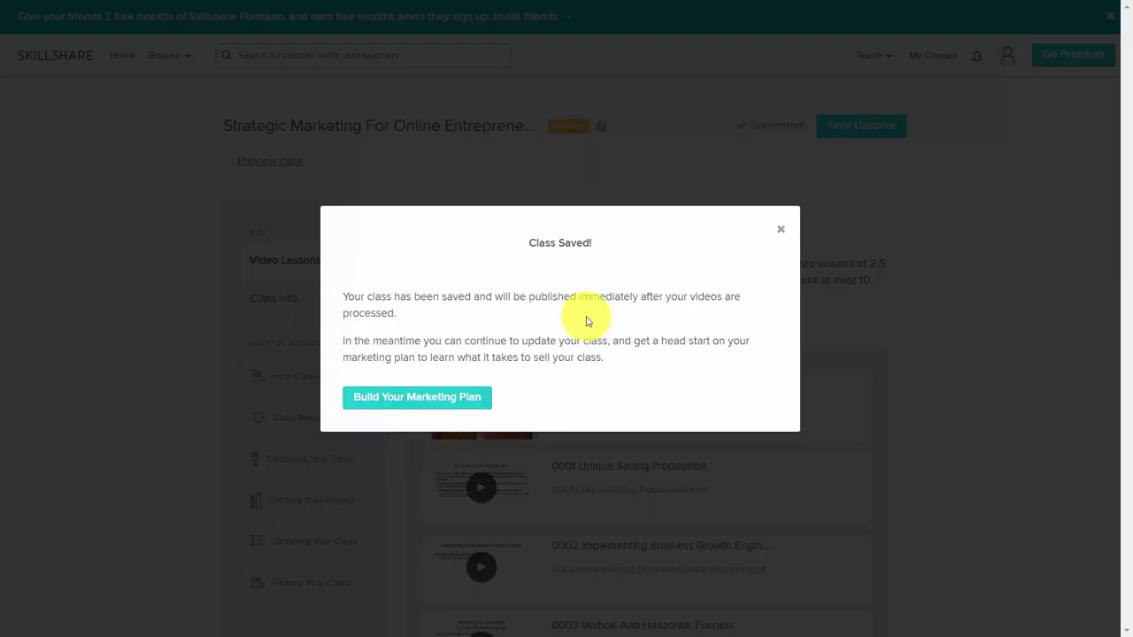
left_click(412, 405)
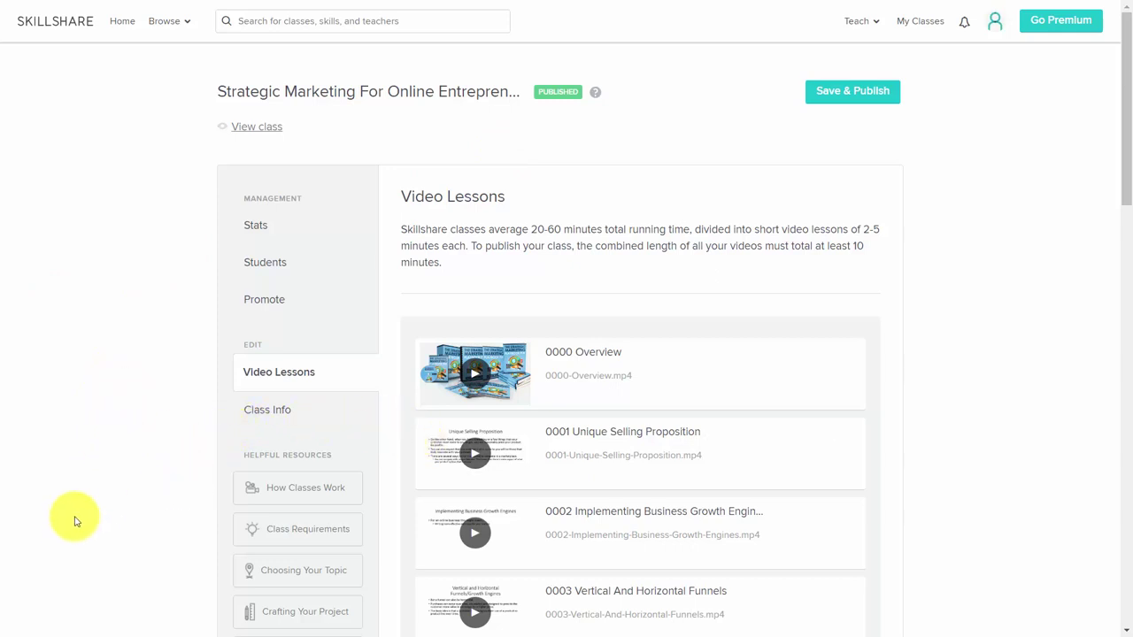
- Open the class's promotion page, review the email, social and free access link options, and select the share link
left_click(265, 301)
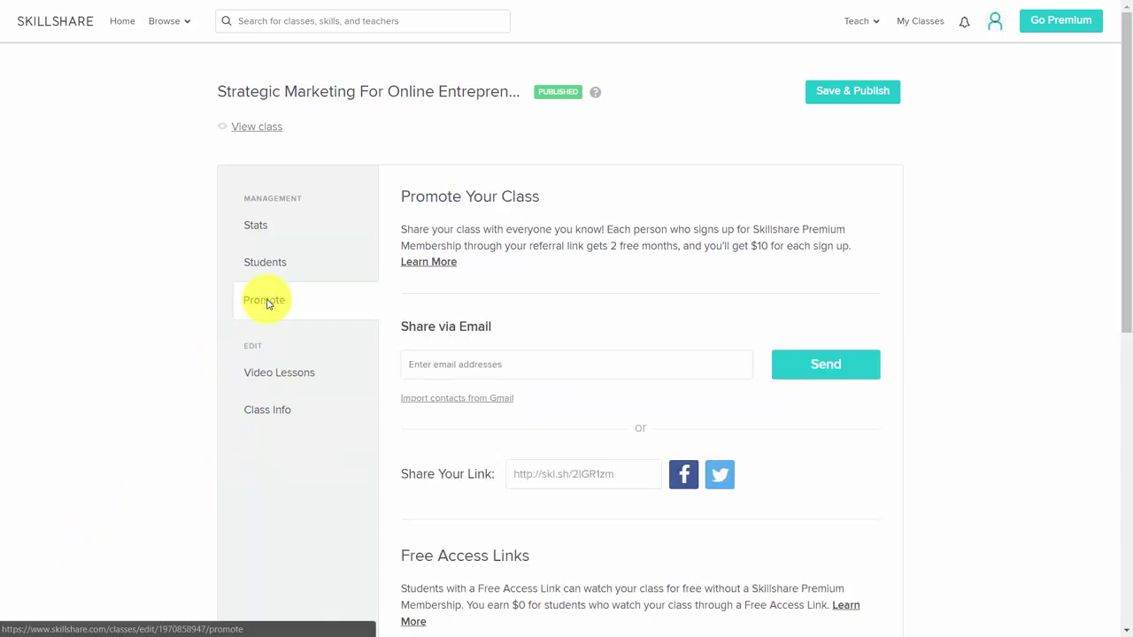
scroll(268, 303, "down", 2)
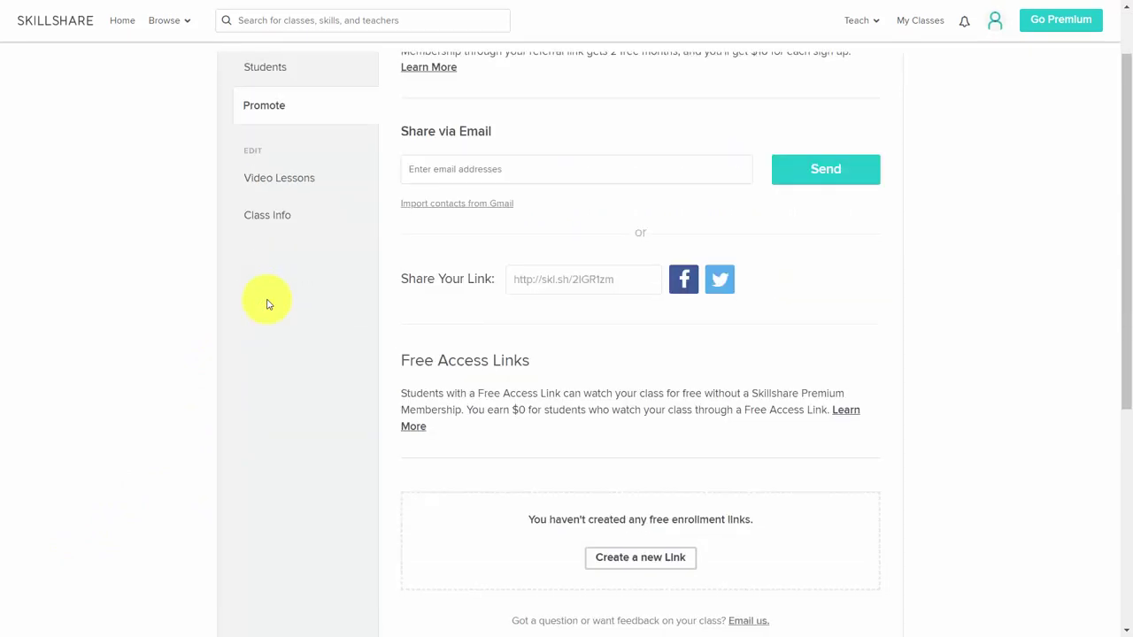
scroll(268, 304, "up", 2)
scroll(269, 304, "down", 3)
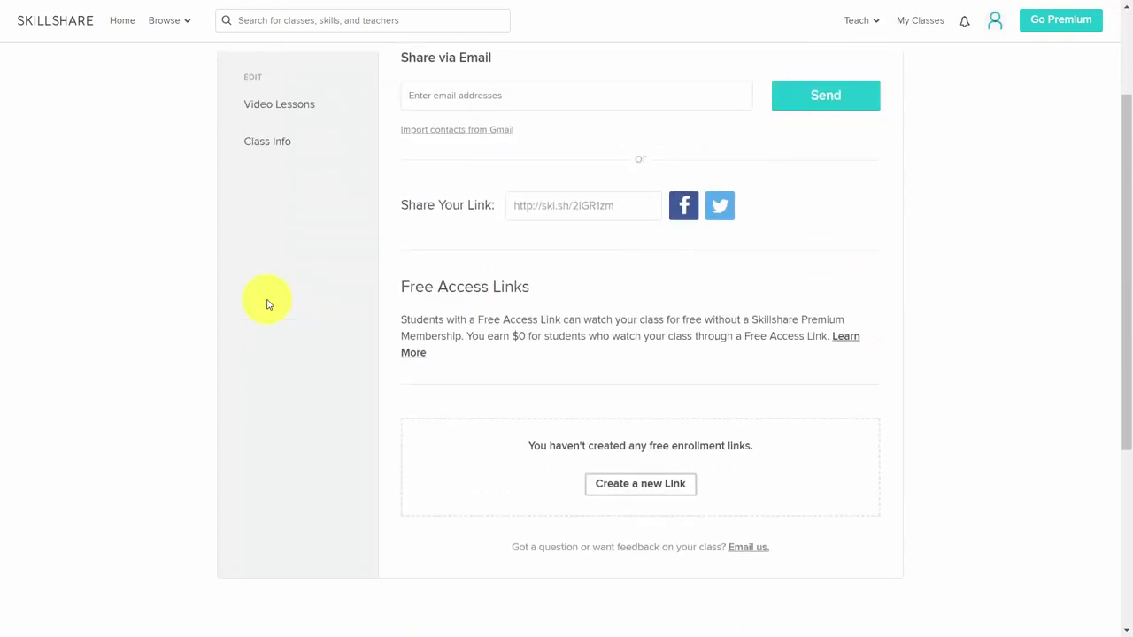
scroll(268, 305, "up", 1)
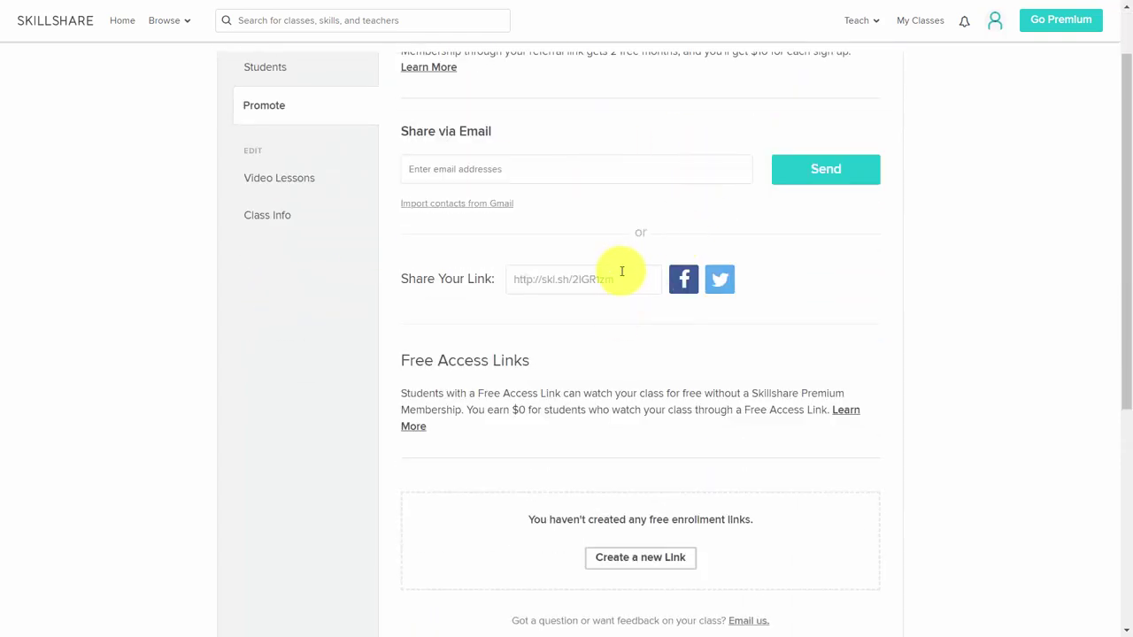
mouse_move(620, 278)
left_mouse_down()
mouse_move(543, 278)
mouse_move(551, 262)
mouse_move(481, 298)
mouse_move(617, 278)
left_mouse_up()
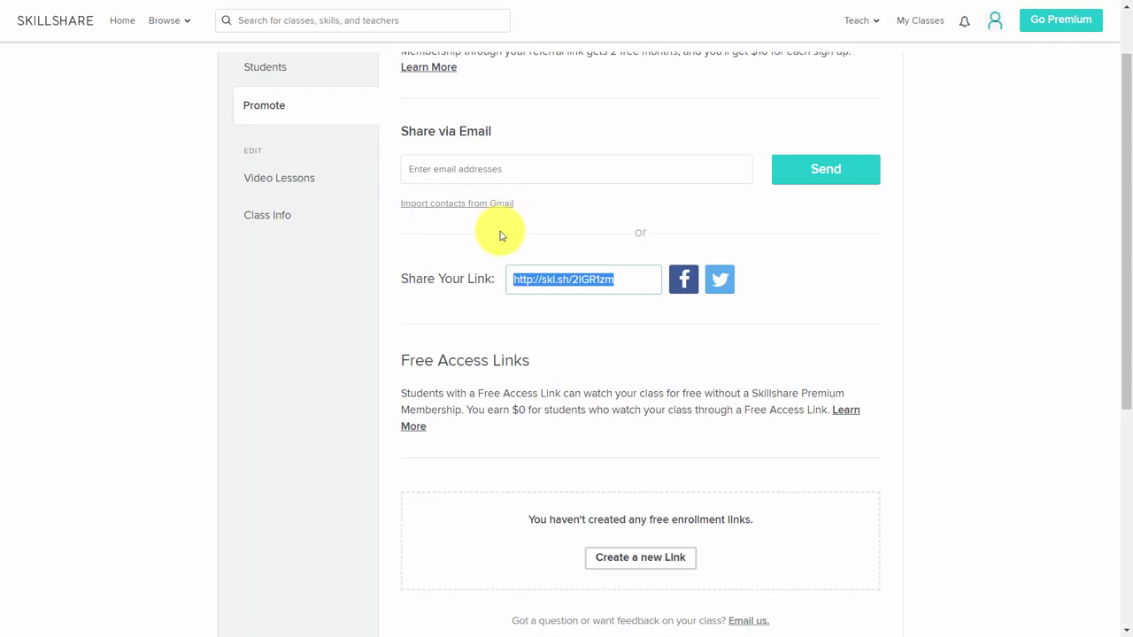
- Enter the contact's email address under Share via Email and send the class invitation
left_click(460, 162)
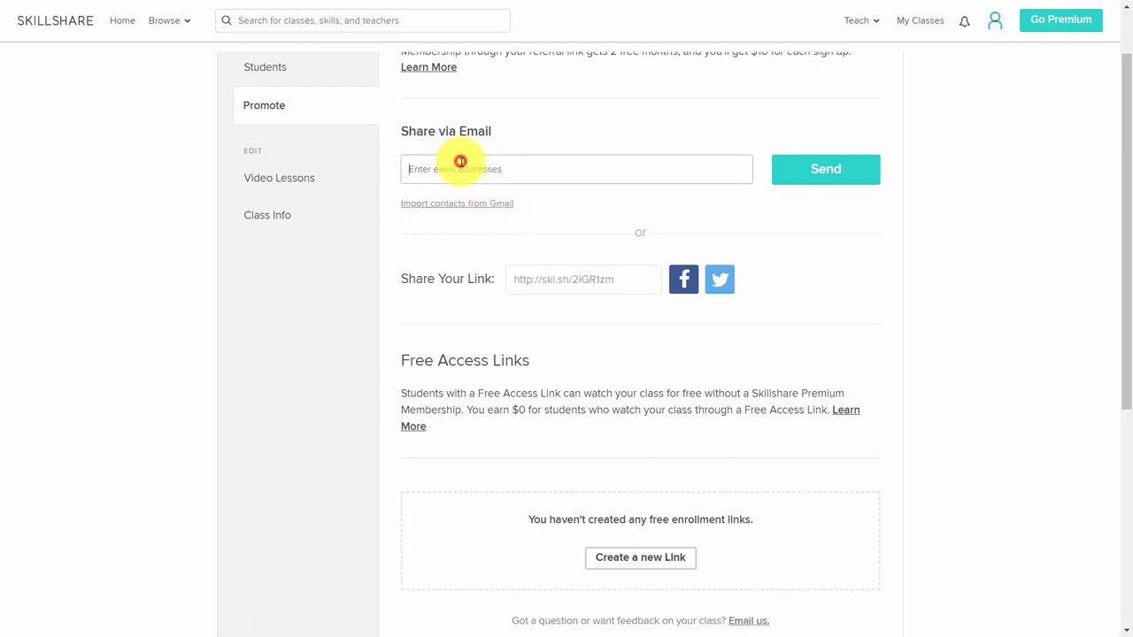
key("ctrl+v")
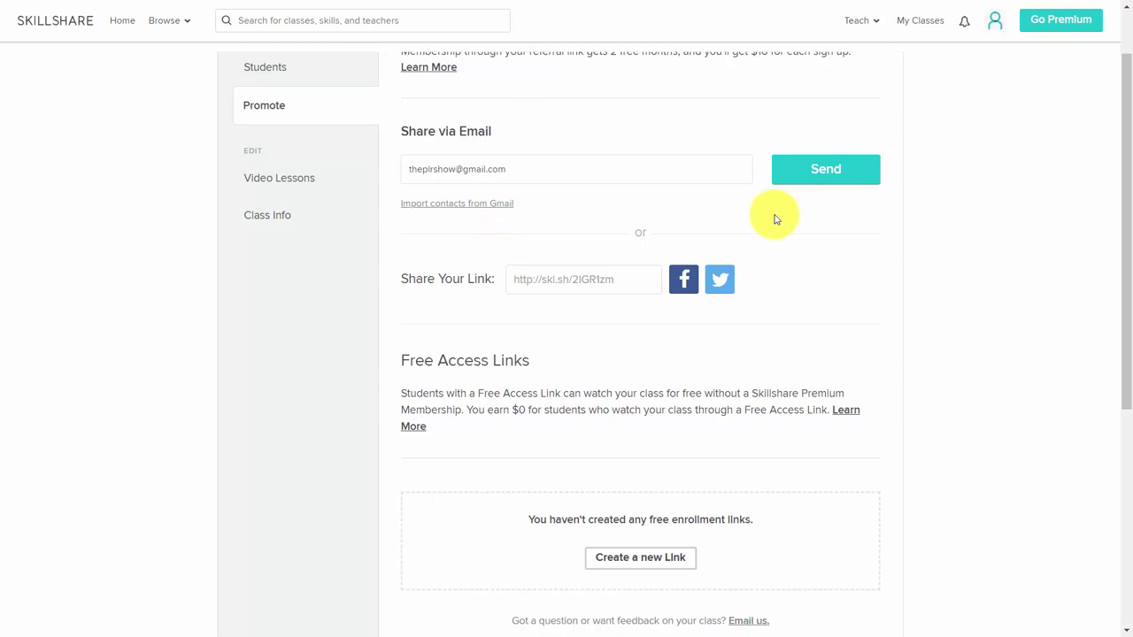
left_click(808, 174)
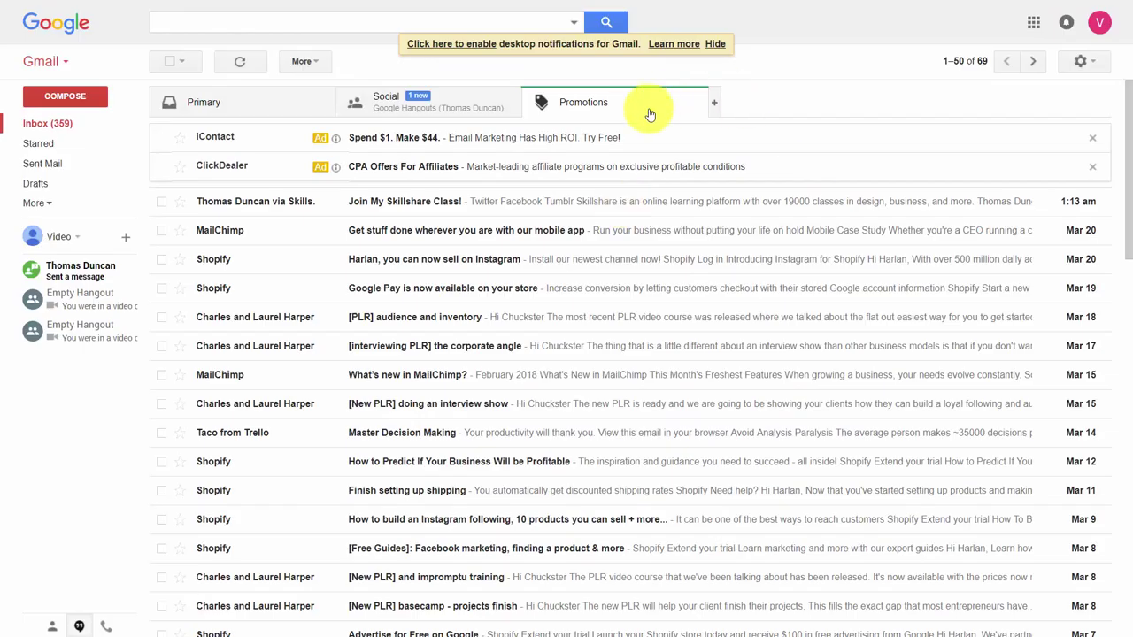
- In Gmail, open the Join My Skillshare Class! invitation and read through to its class link
left_click(448, 201)
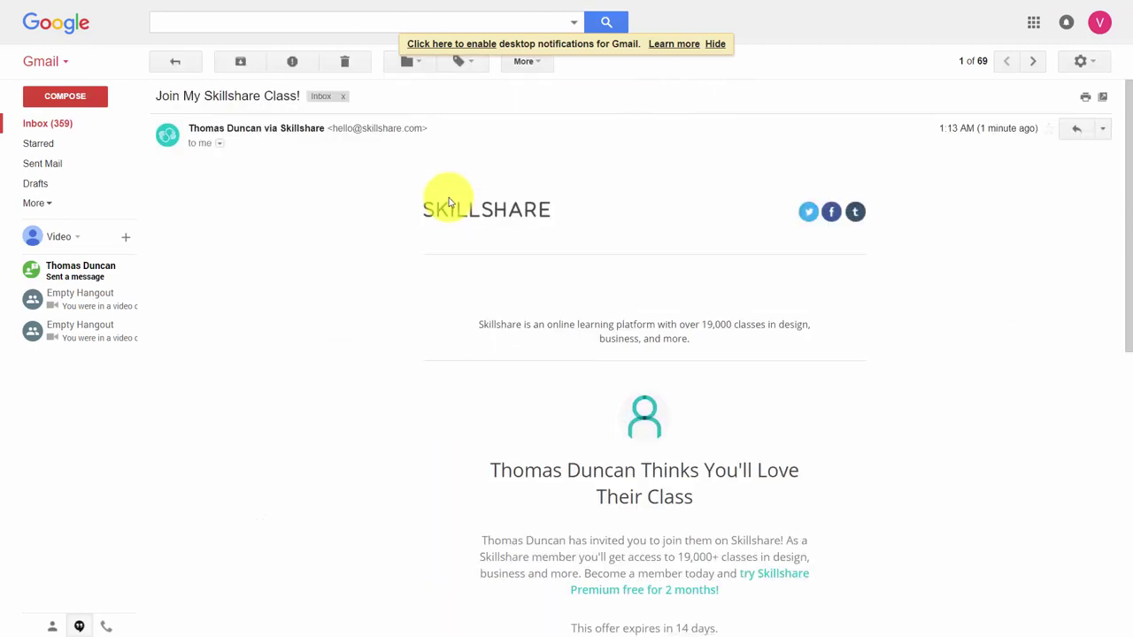
scroll(645, 342, "down", 1)
scroll(731, 336, "down", 3)
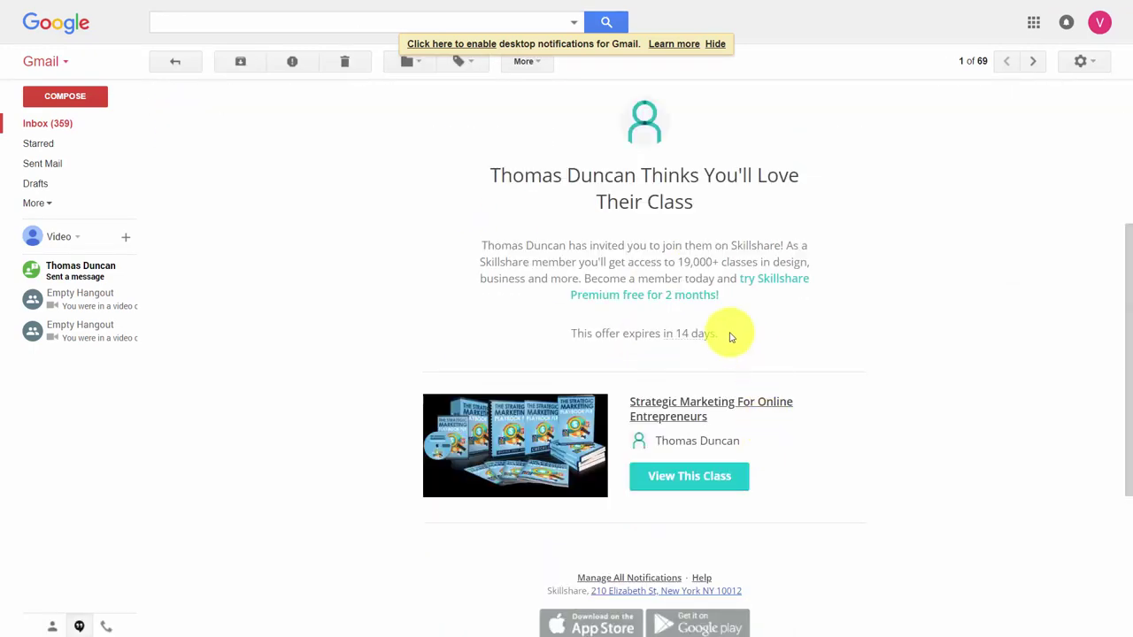
scroll(731, 336, "down", 1)
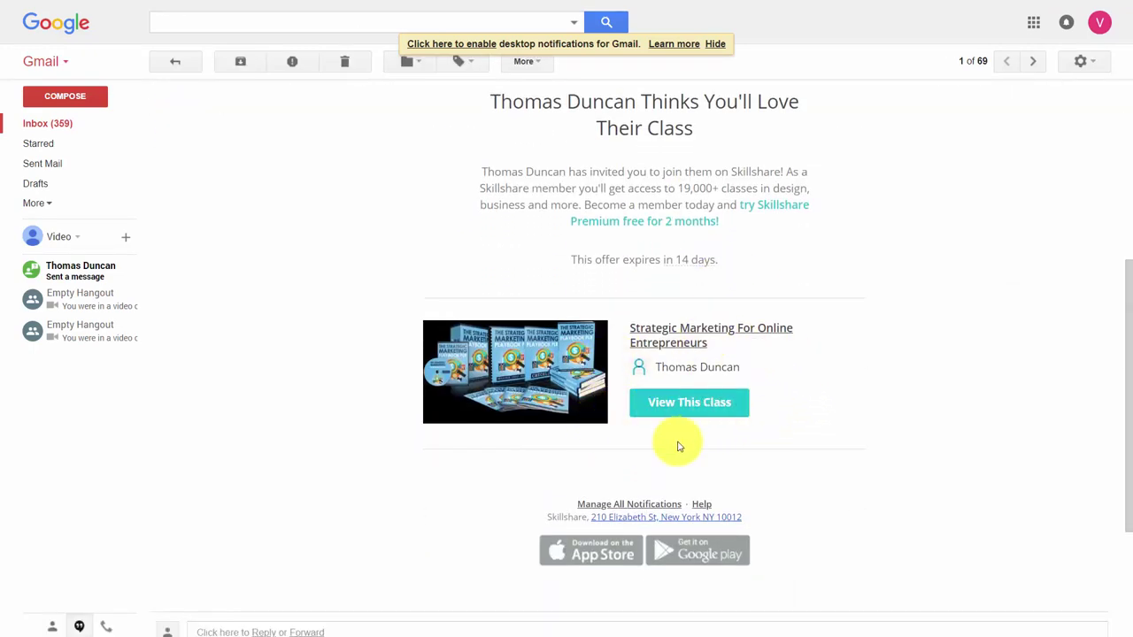
scroll(677, 446, "up", 2)
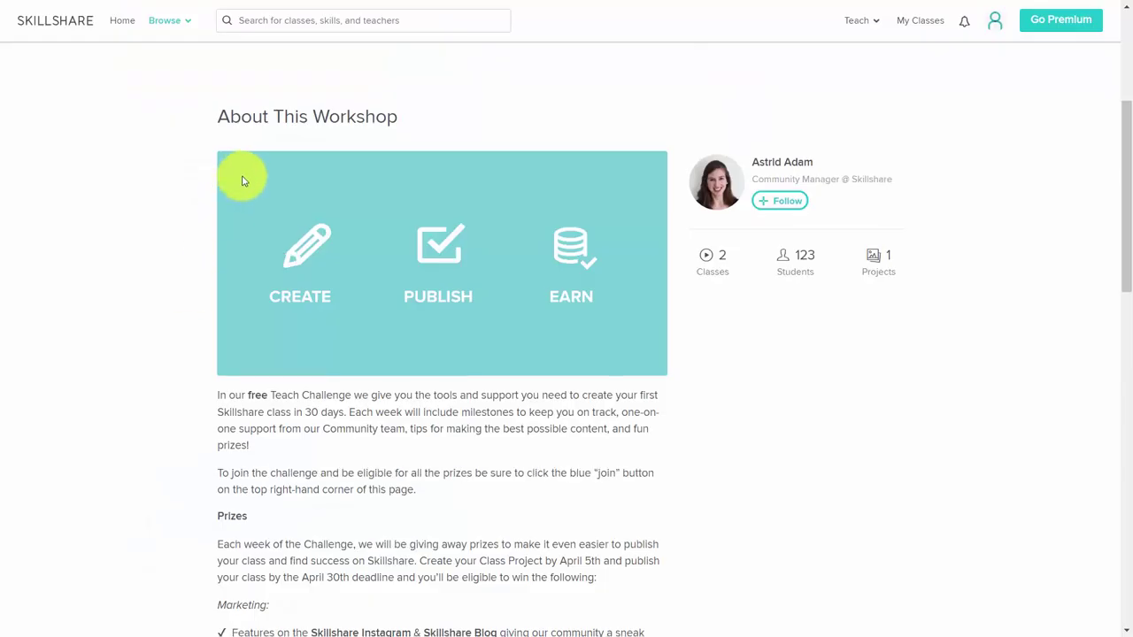
- Review the prizes, instructions and classes of the Launch Your Skillshare Class & Take Your Career to the Next Level workshop and join it
scroll(242, 177, "down", 3)
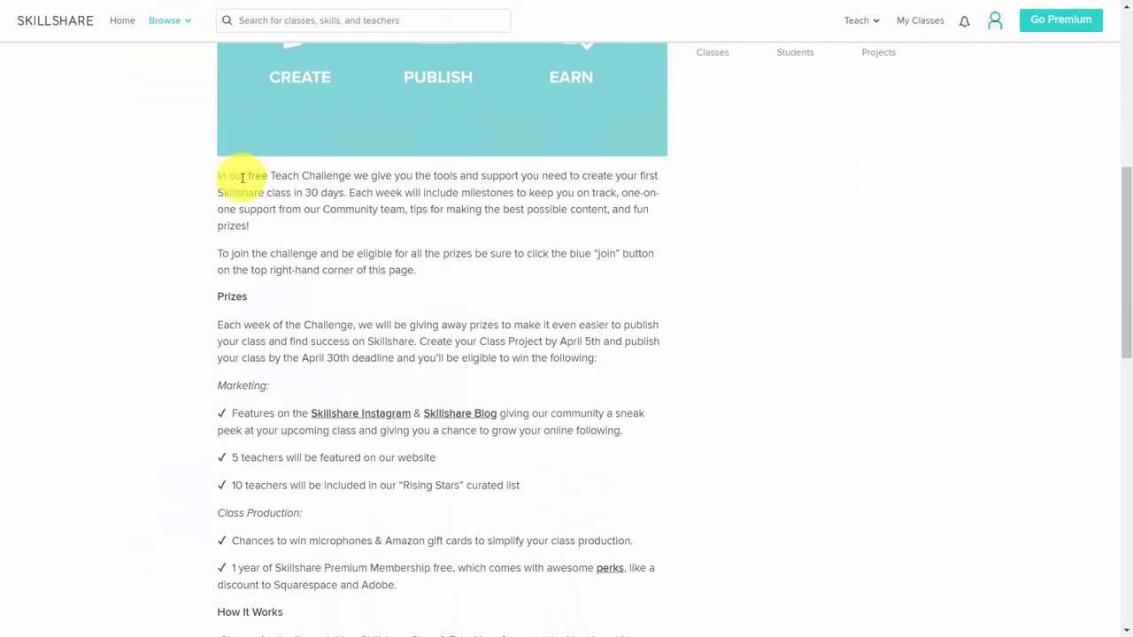
scroll(241, 177, "down", 6)
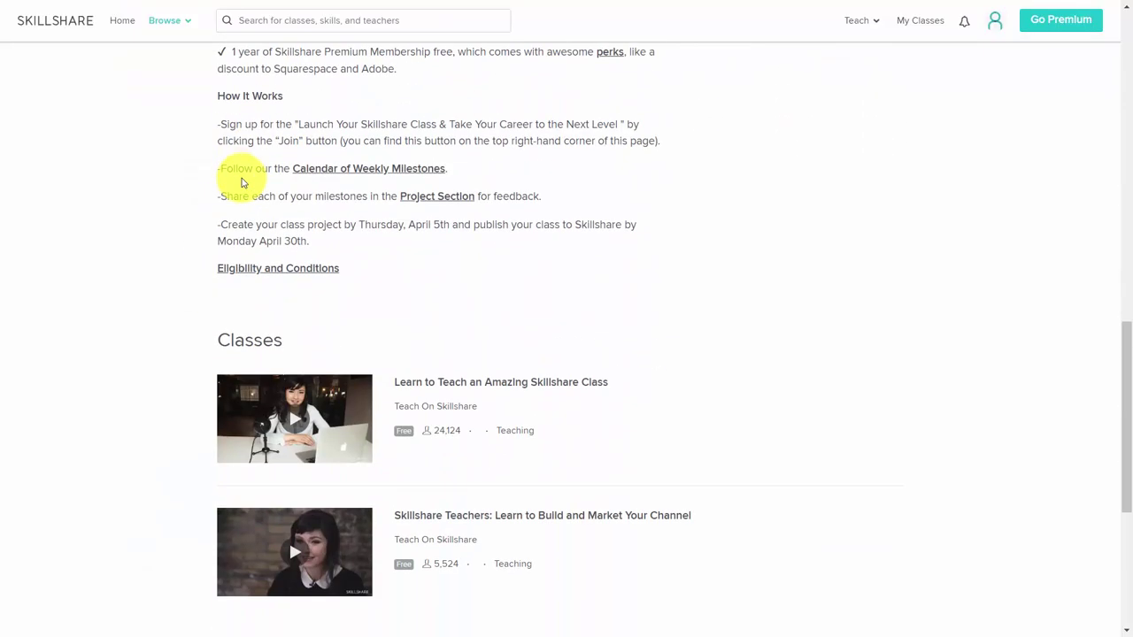
scroll(242, 183, "down", 2)
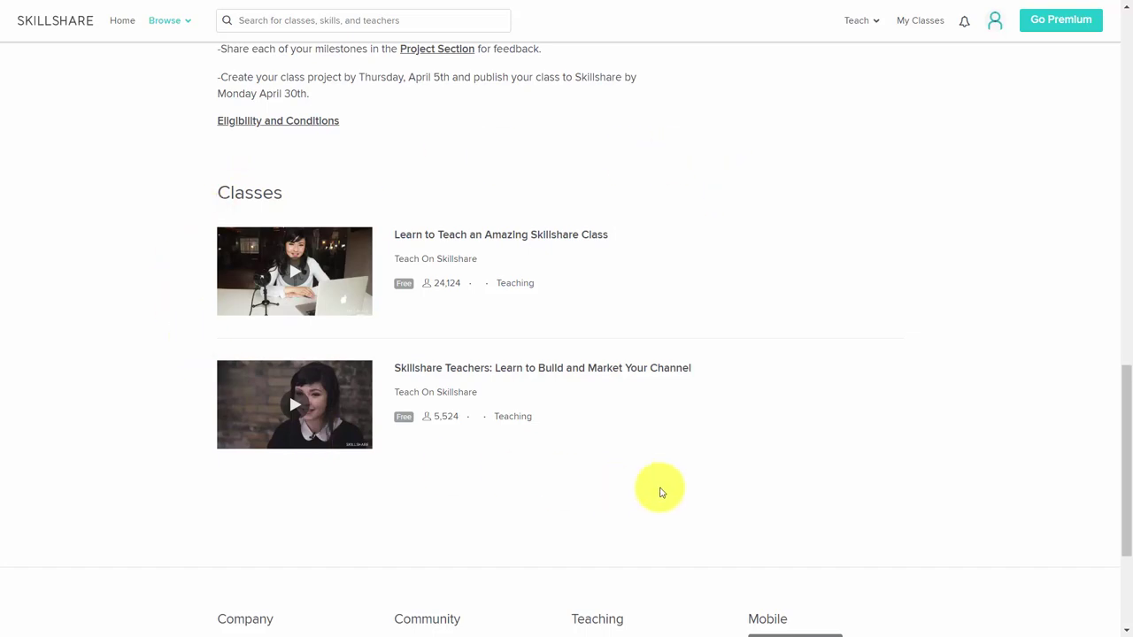
scroll(659, 492, "up", 5)
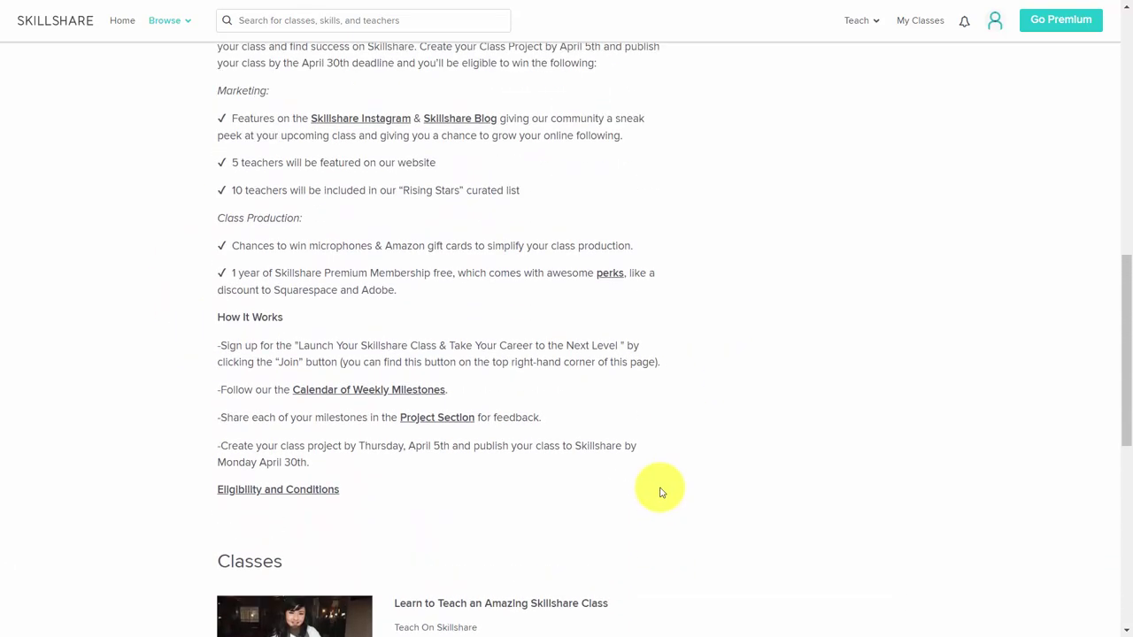
scroll(659, 493, "up", 1)
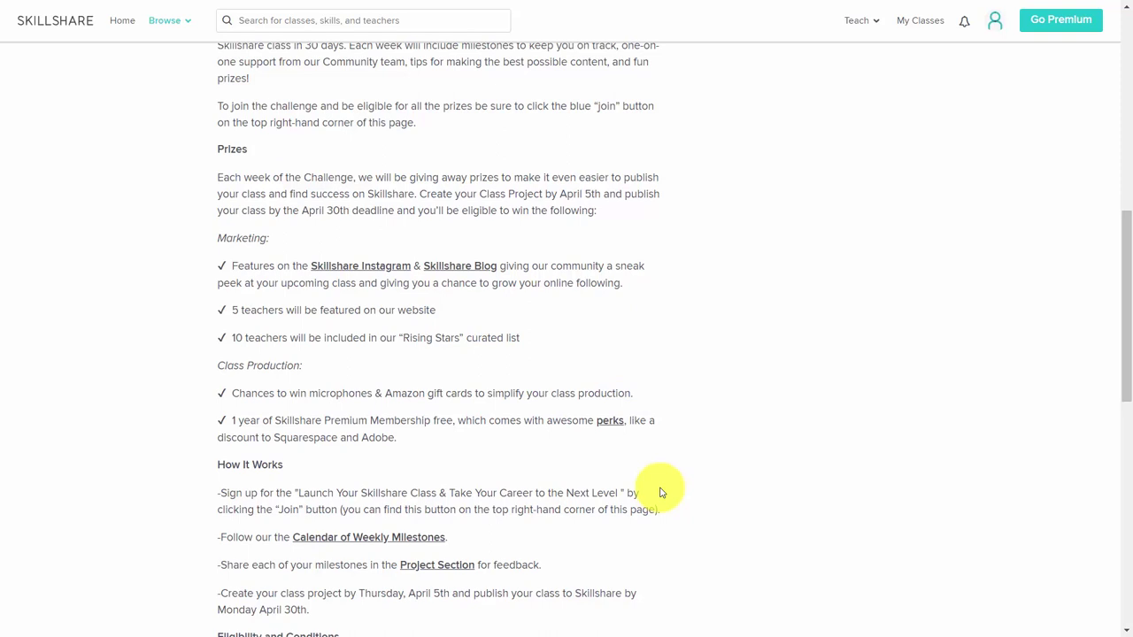
scroll(660, 492, "up", 8)
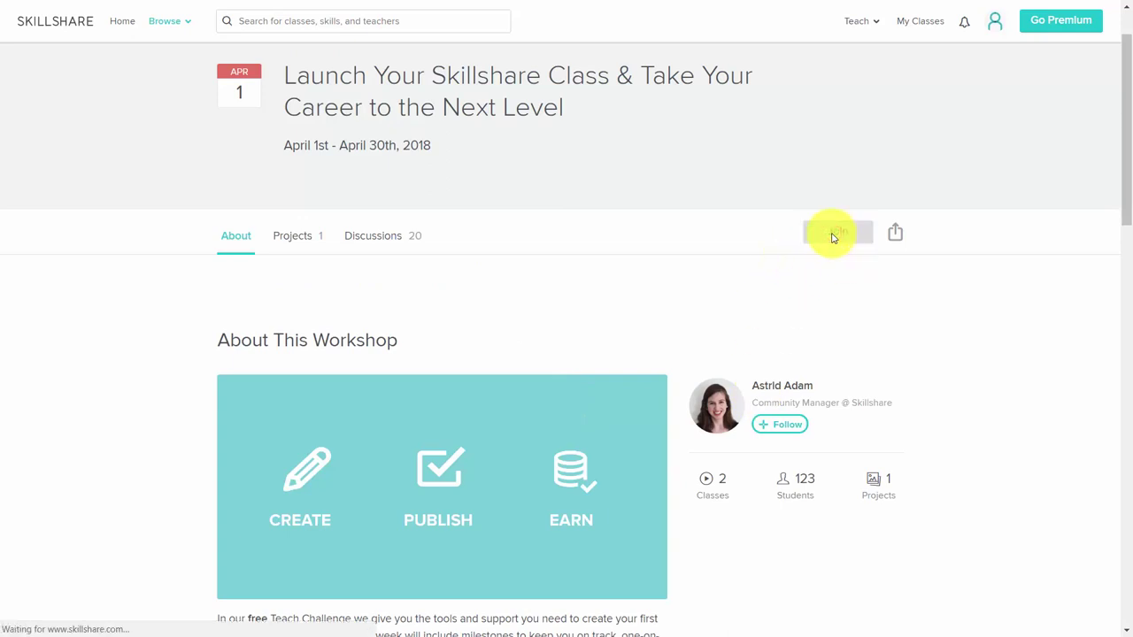
- Look through the joined workshop's discussions and student projects, and return to its About section
scroll(961, 468, "down", 3)
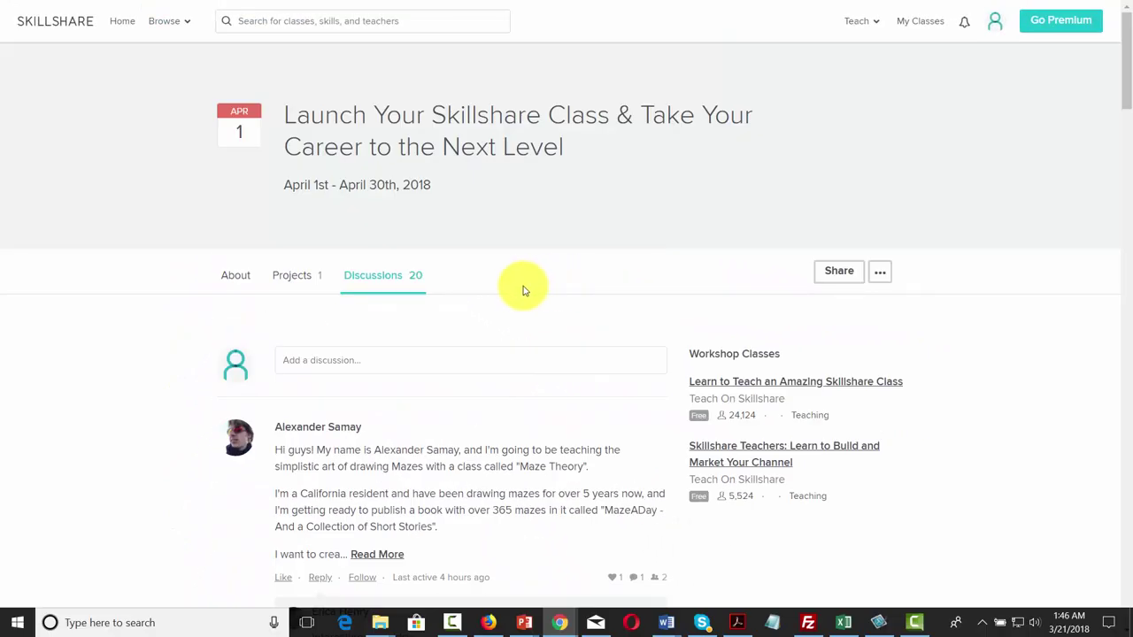
scroll(523, 286, "down", 1)
scroll(396, 298, "down", 8)
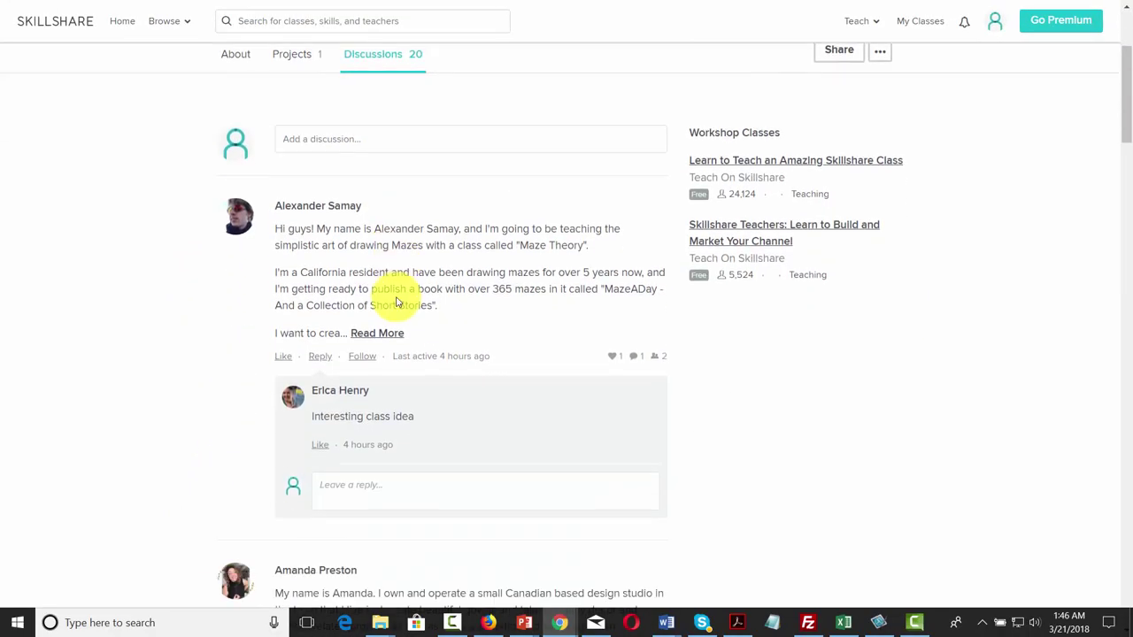
scroll(397, 297, "down", 6)
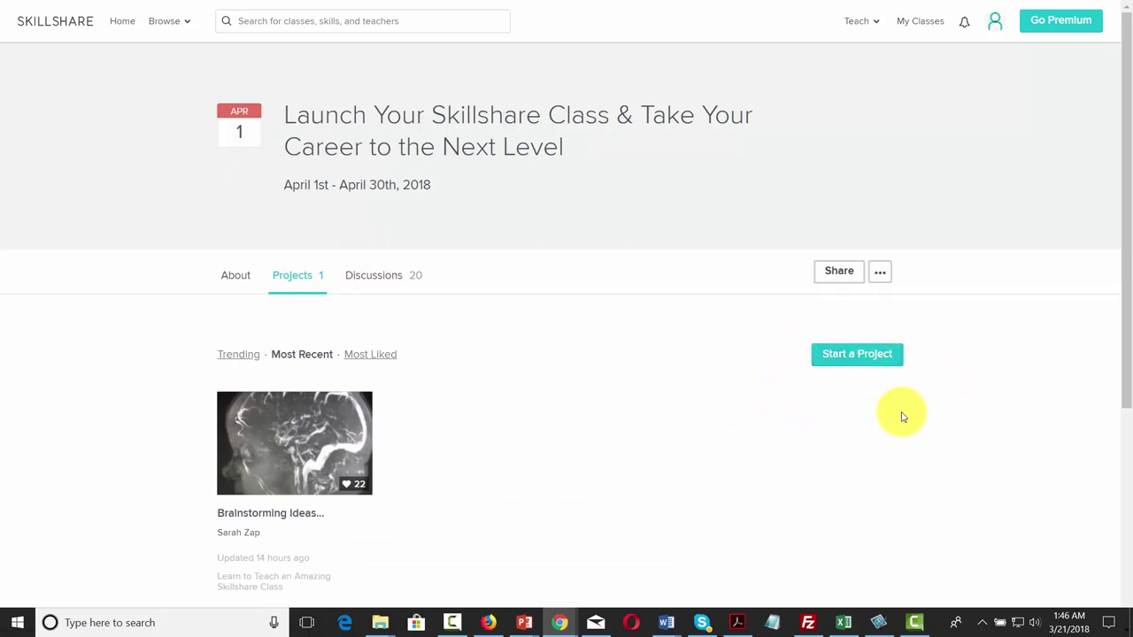
key("alt+Left")
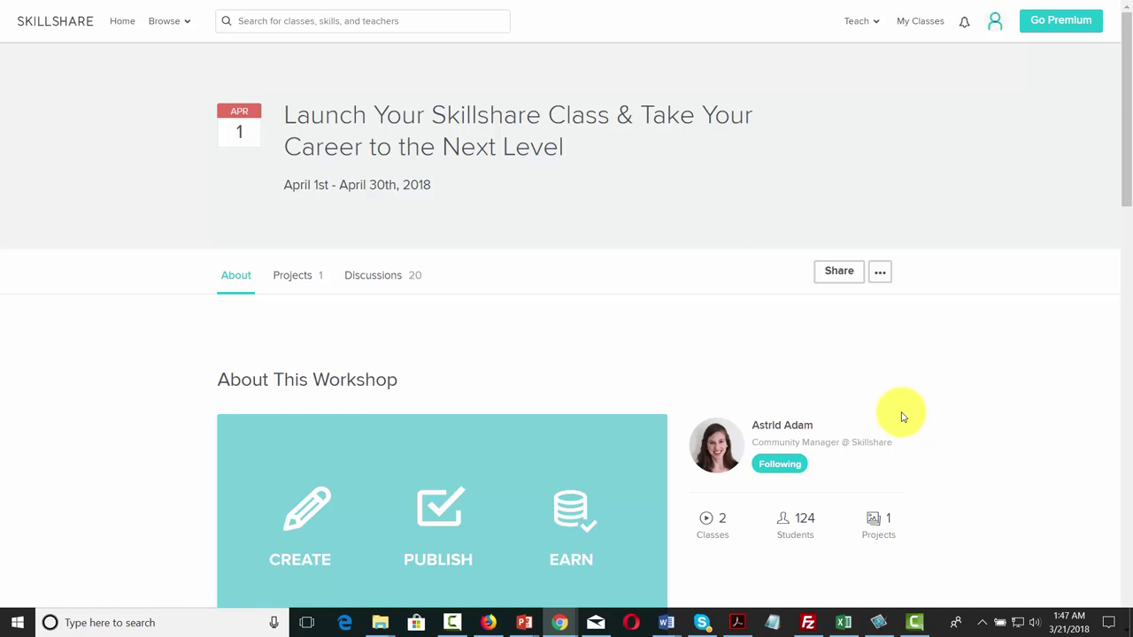
- Go back to the workshop's discussions, read the participants' introductions, and open the Projects section
key("alt+Left")
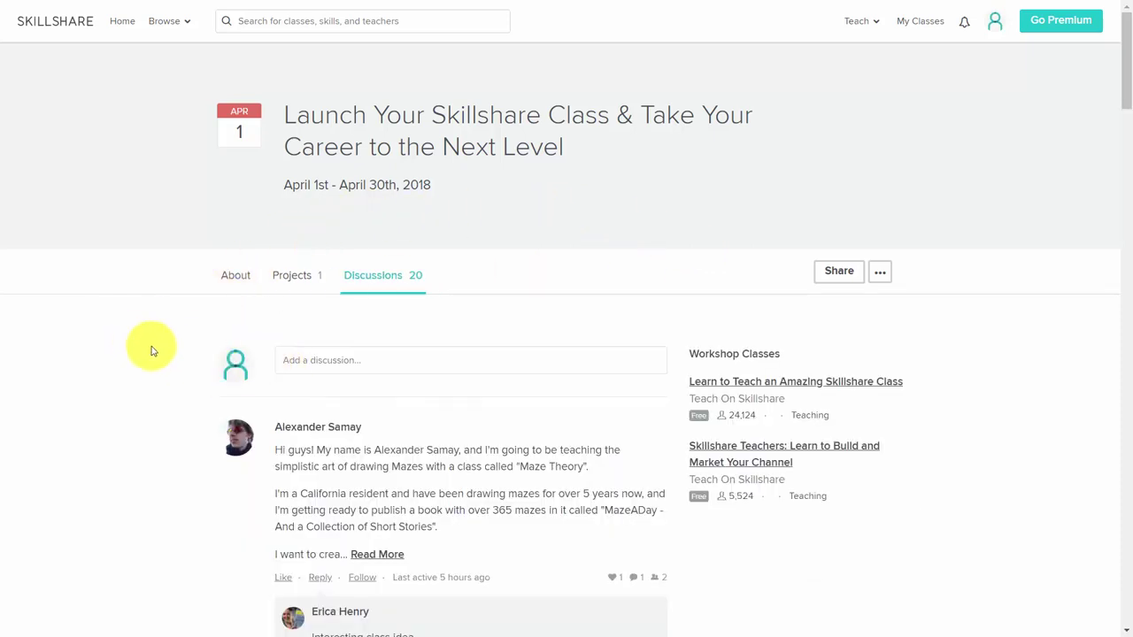
scroll(147, 386, "down", 5)
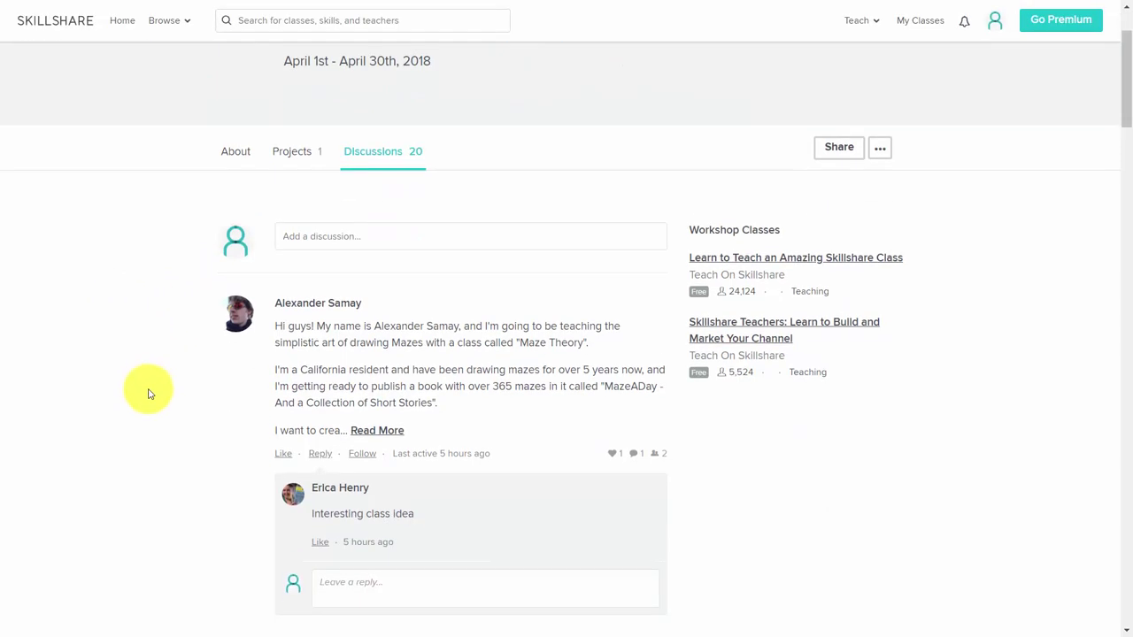
scroll(149, 395, "down", 8)
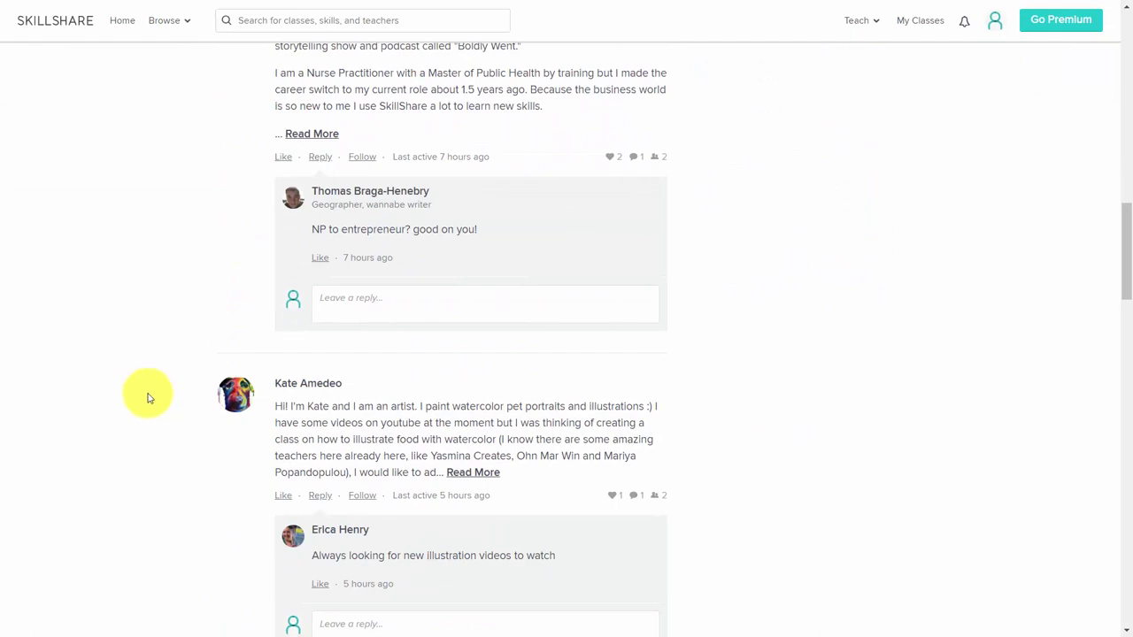
scroll(148, 433, "down", 2)
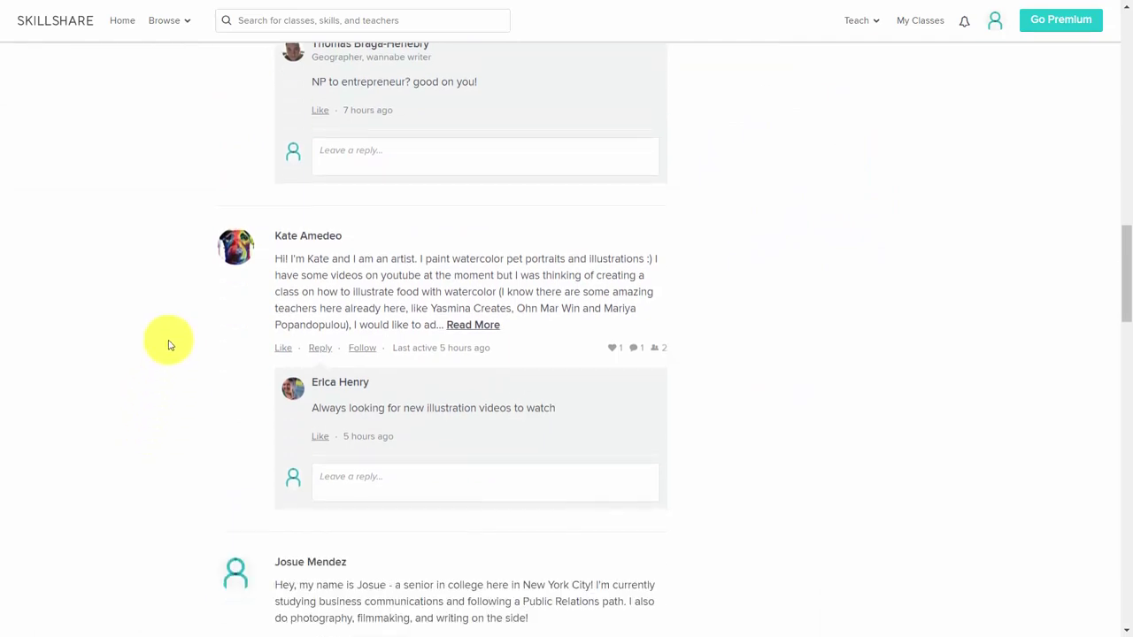
scroll(167, 345, "up", 15)
scroll(170, 345, "up", 4)
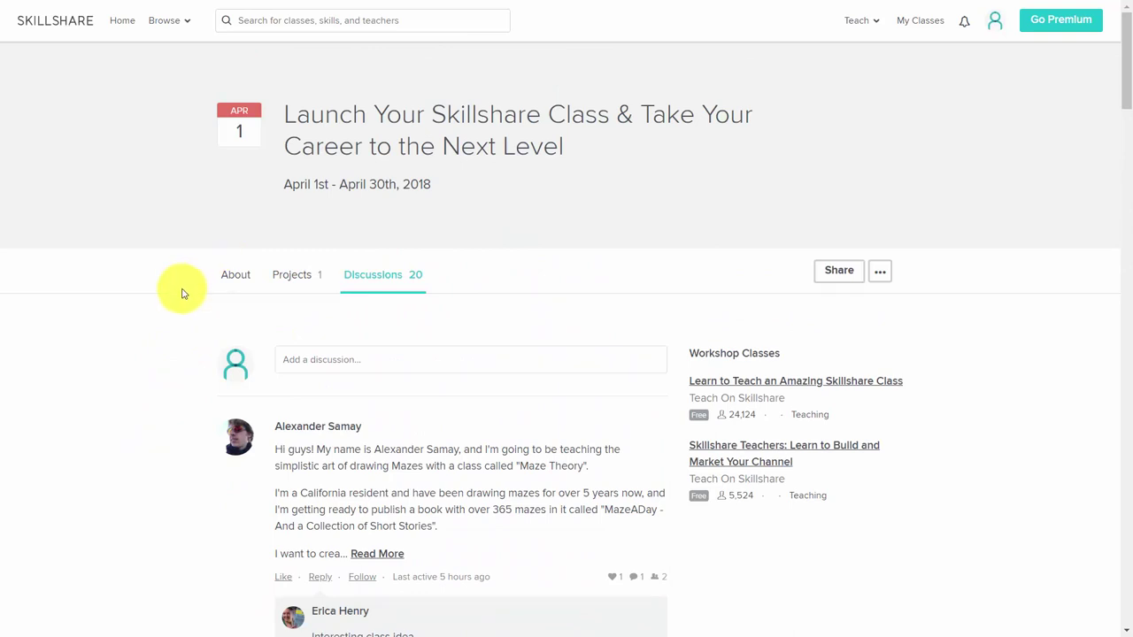
left_click(287, 274)
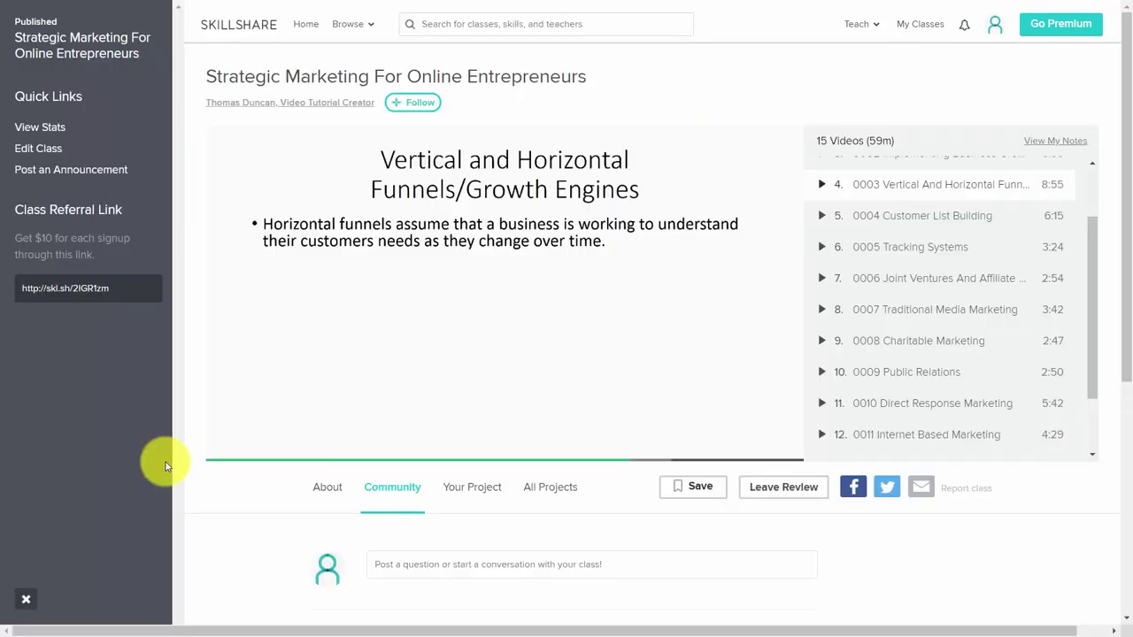
- Examine the published class's Community section, the teacher profile preview, and the email invitation option
scroll(551, 387, "down", 3)
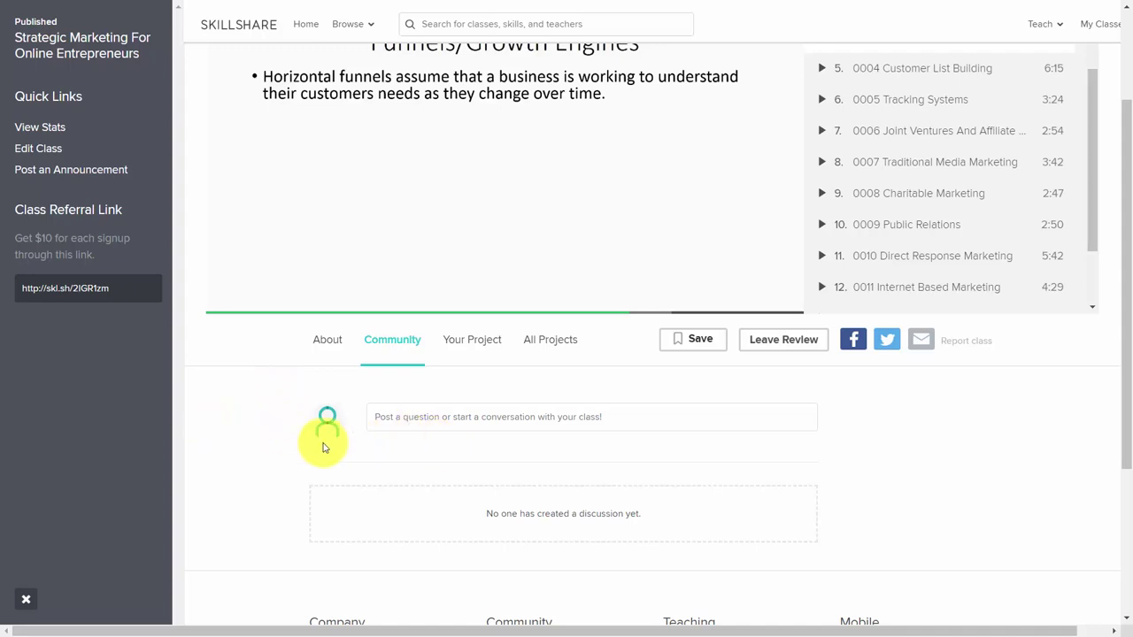
mouse_move(337, 431)
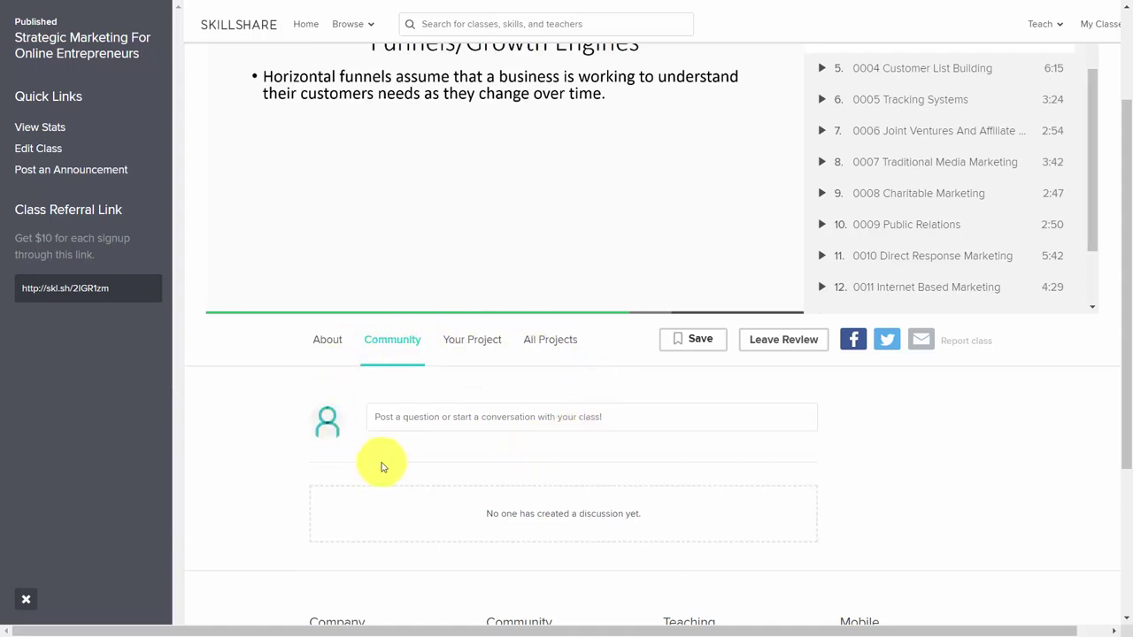
mouse_move(321, 412)
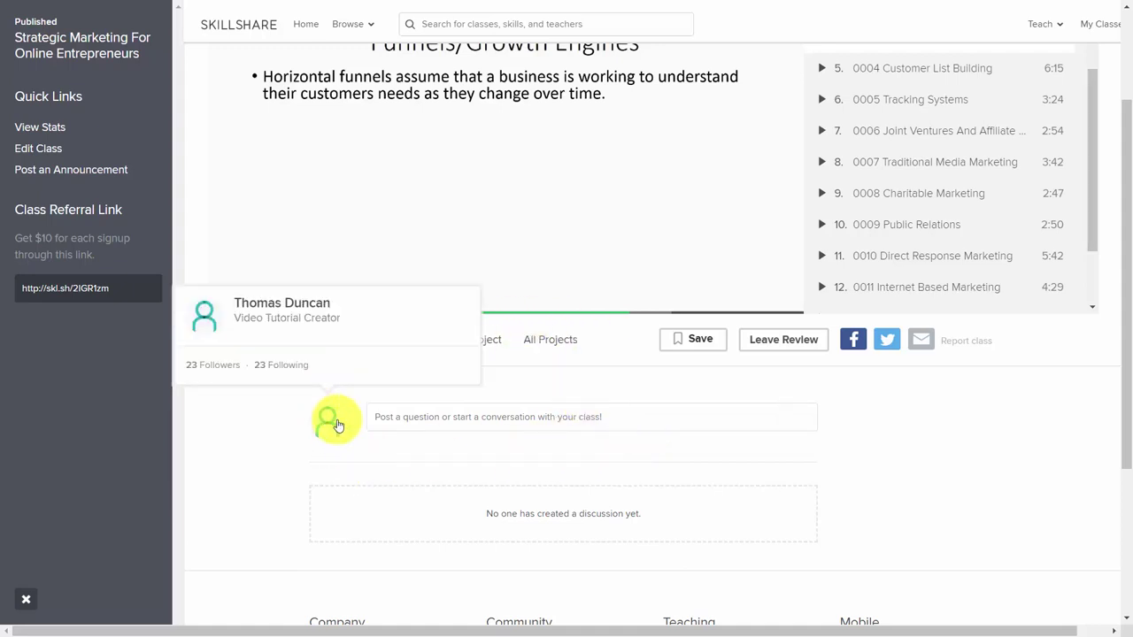
scroll(210, 410, "down", 1)
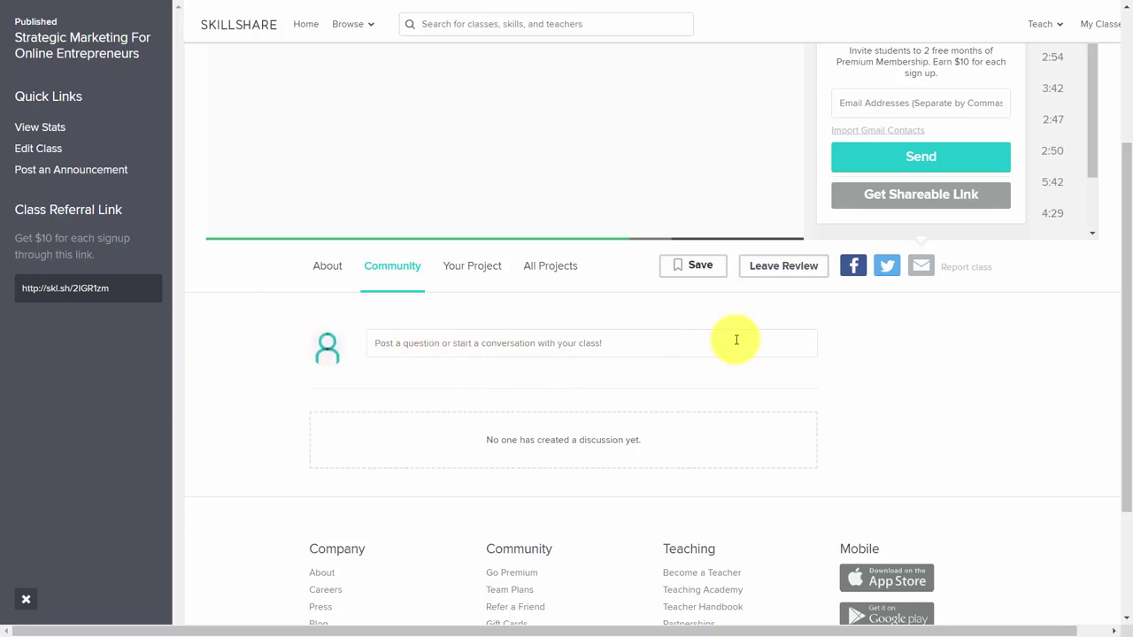
- Post the class discussion "What do you need to determine your USP?" and email all students with the subject "Lead In To Our First Project Together"
left_click(551, 343)
type("What do you need to determine your USP?")
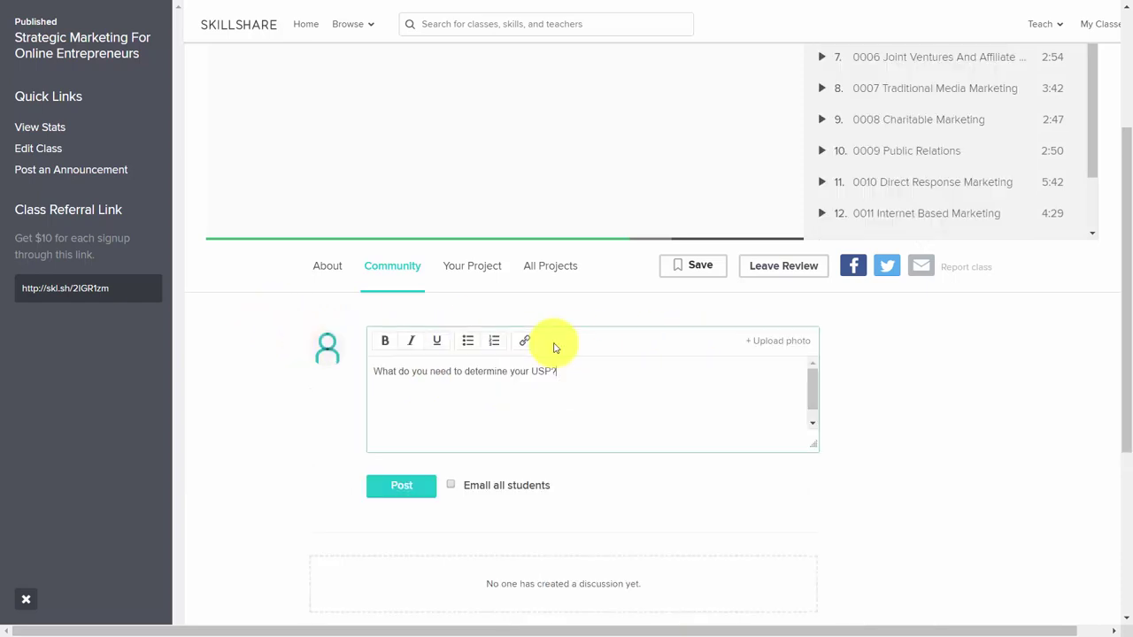
left_click(450, 485)
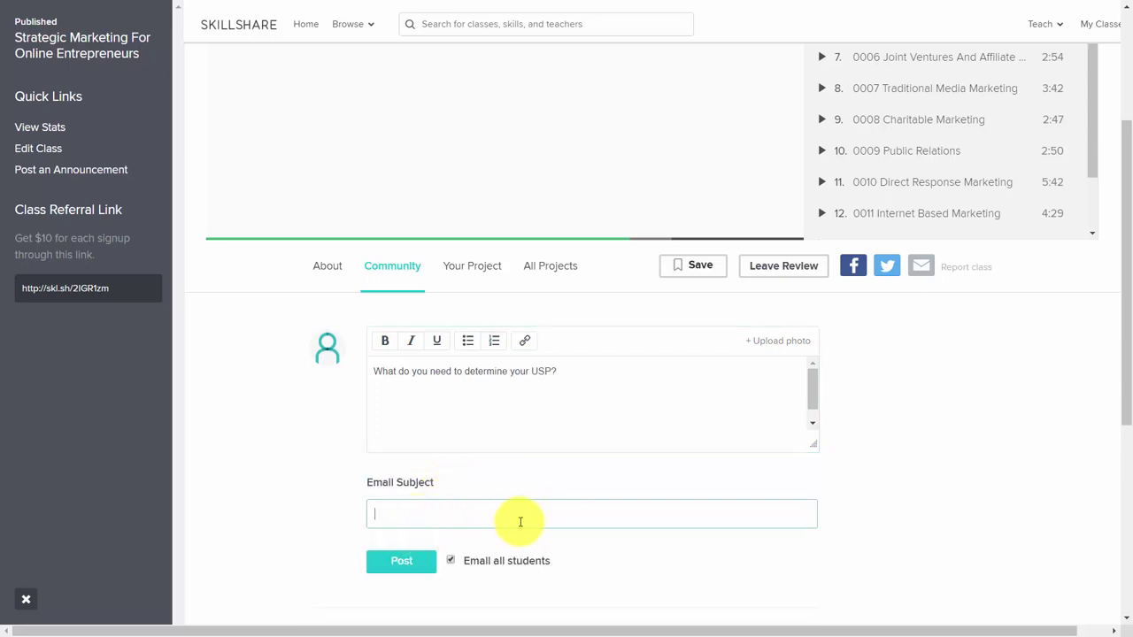
type("Lead In To Our First Project Together")
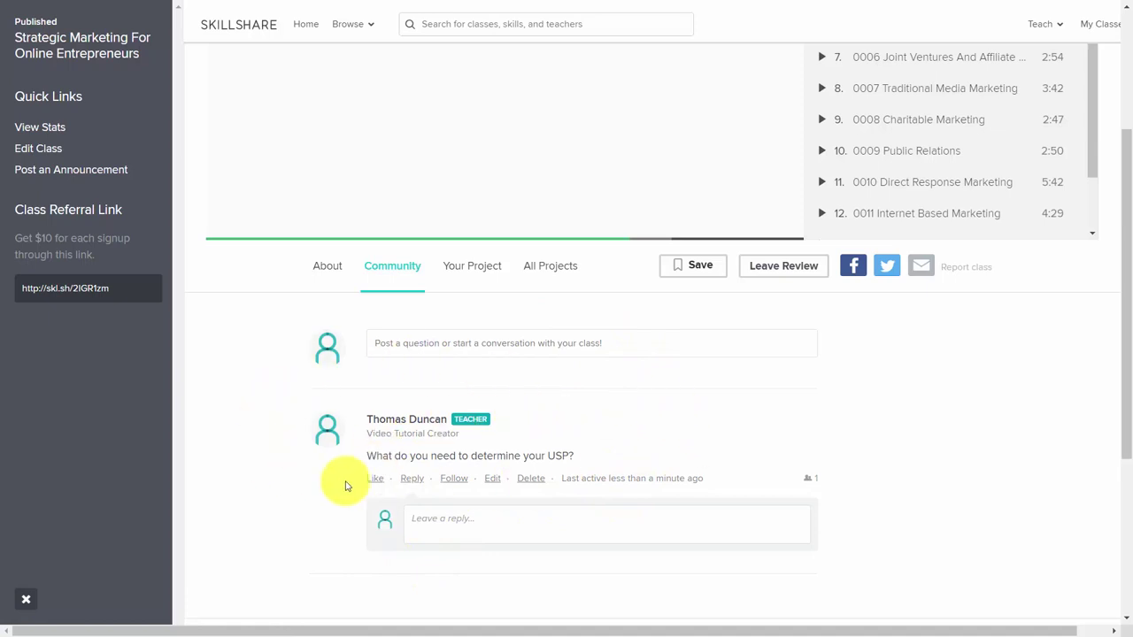
- Look over the class's project description and its video lessons editing page, and return to the class's Community discussion
left_click(472, 266)
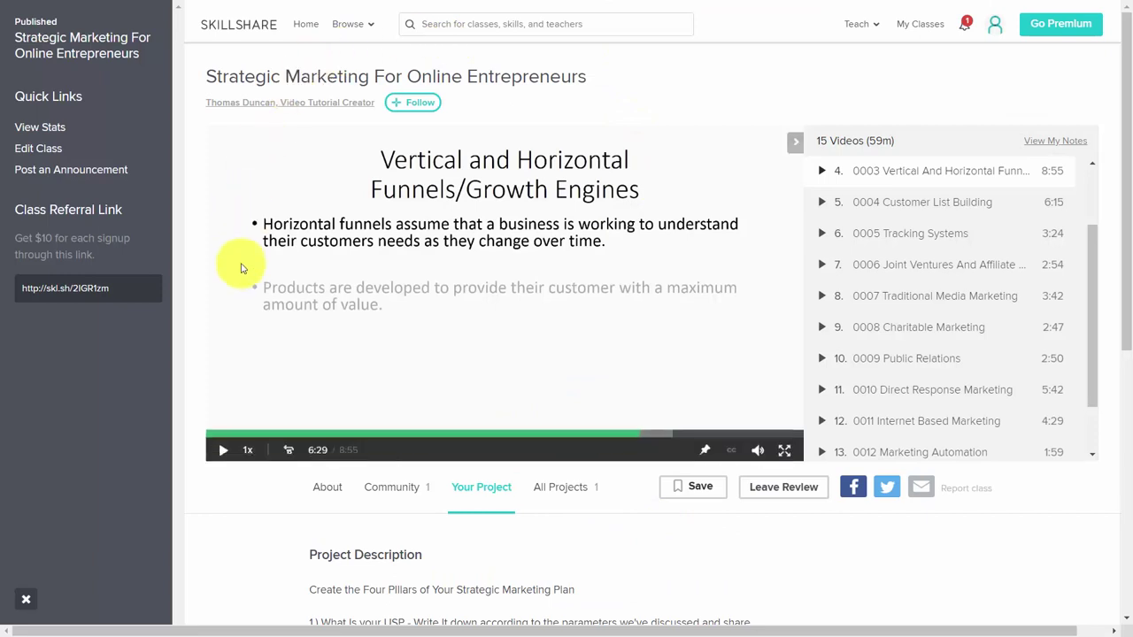
left_click(50, 153)
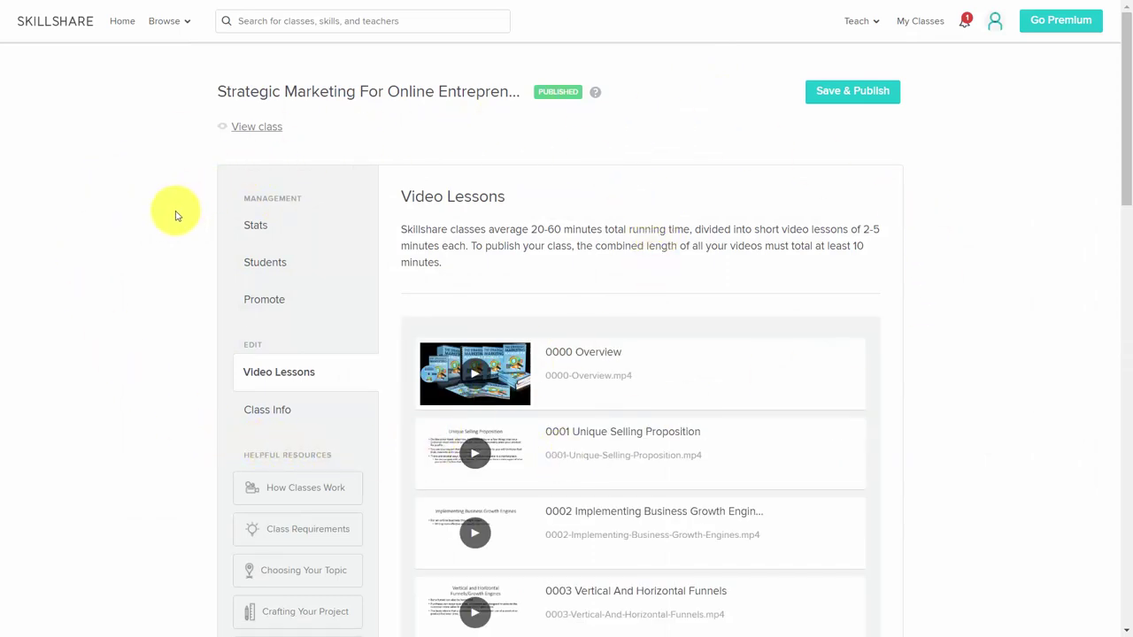
key("alt+Left")
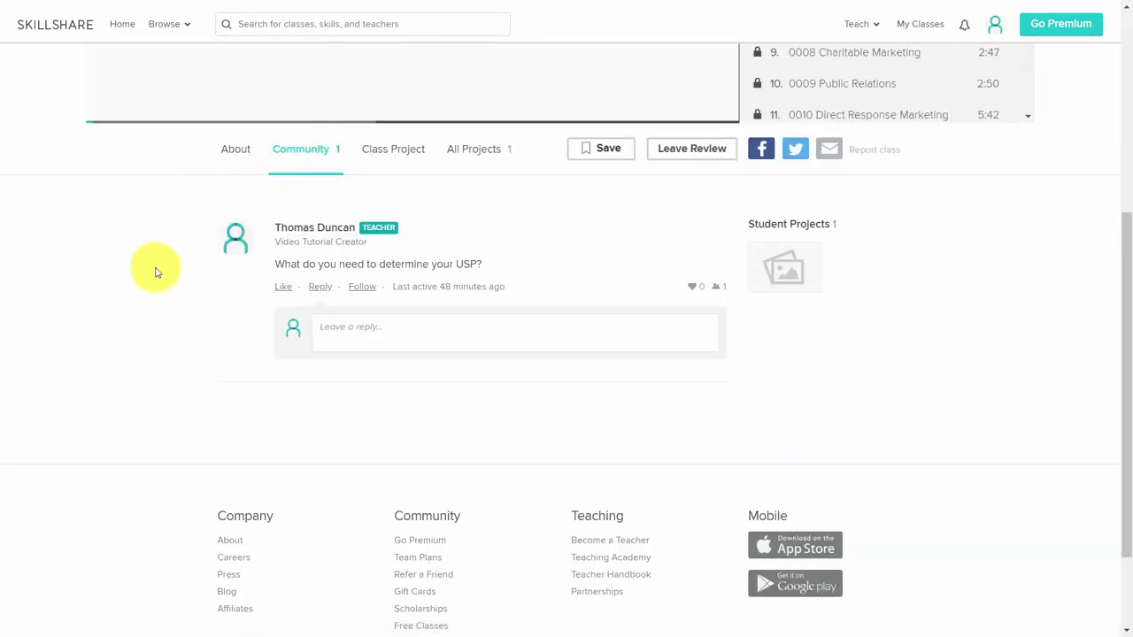
mouse_move(288, 116)
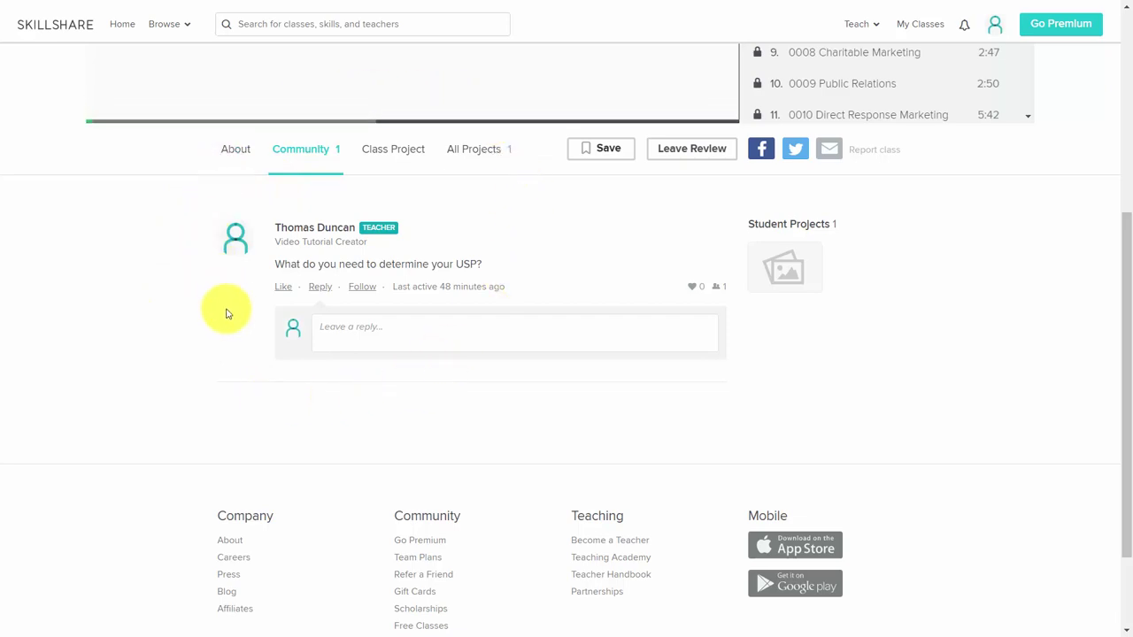